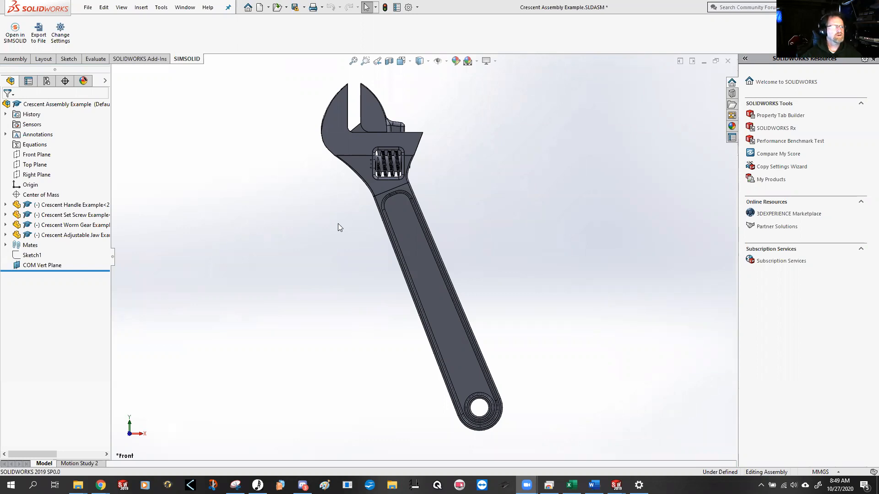
Orbit the wrench assembly, play its worm-gear animation in Motion Study 2, and return to the model
middle_click_drag(261, 172, 644, 265)
key("Escape")
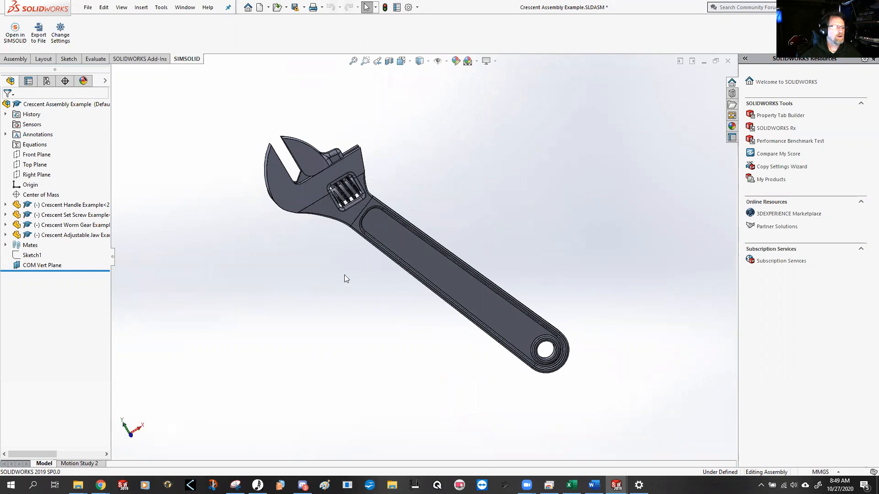
left_click(88, 464)
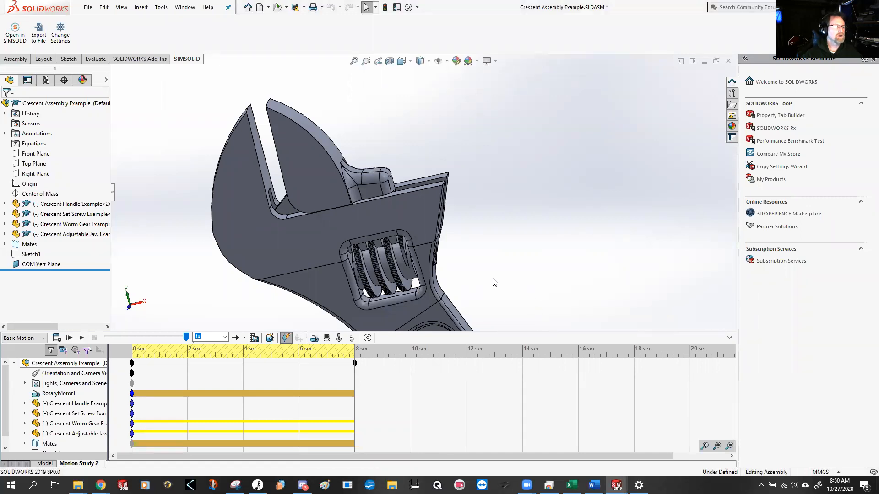
left_click(83, 338)
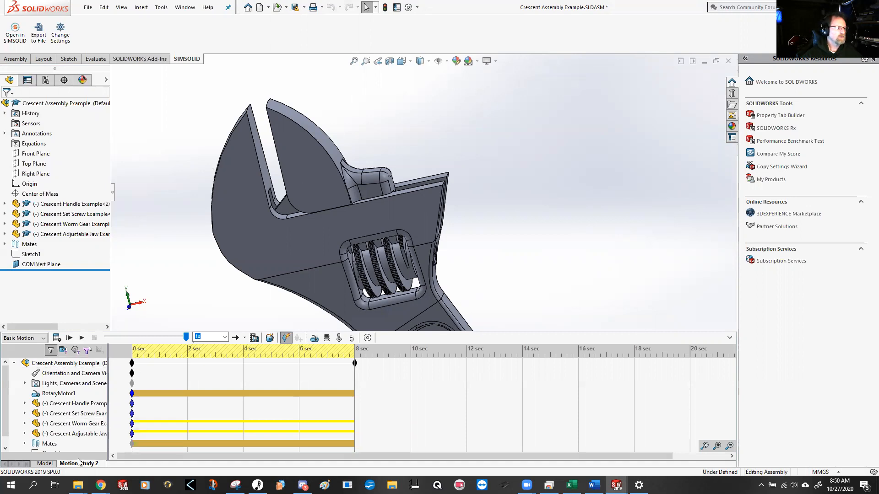
left_click(46, 464)
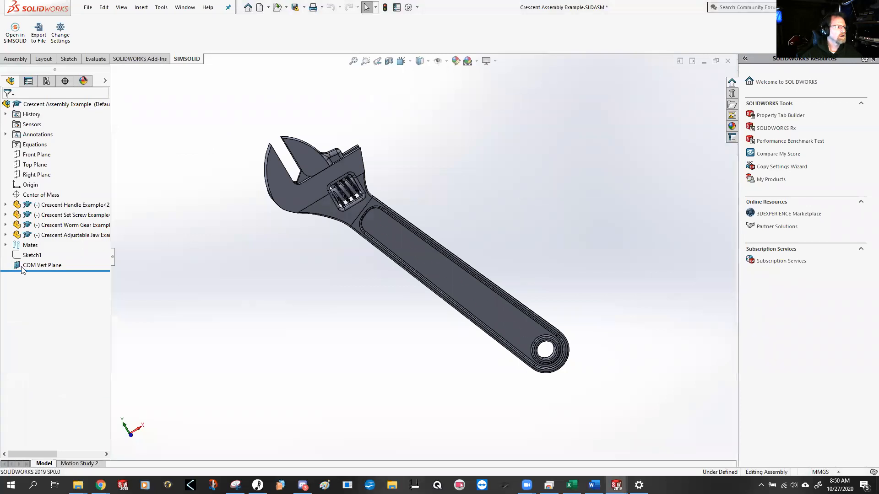
Examine the assembly's mates from Coincident4 to Tangent4, highlighting the geometry they link and widening the feature tree to read their names
left_click(6, 245)
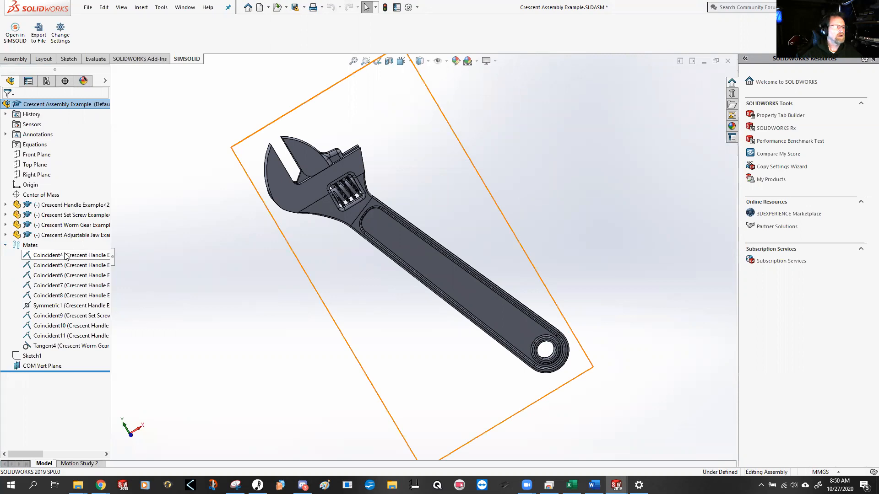
left_click(48, 255)
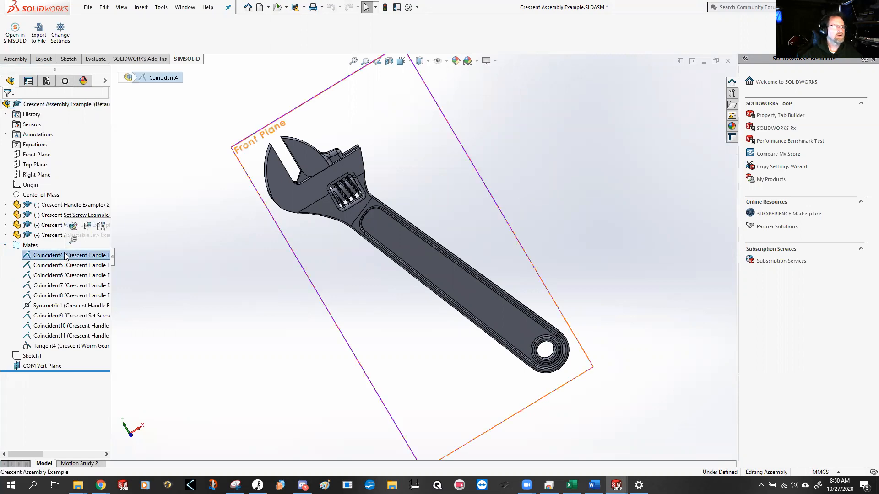
left_click(66, 265)
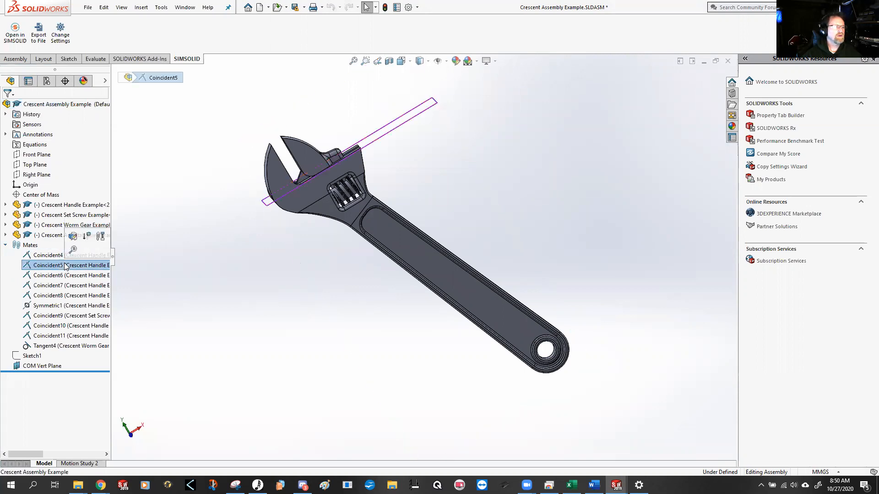
left_click(62, 276)
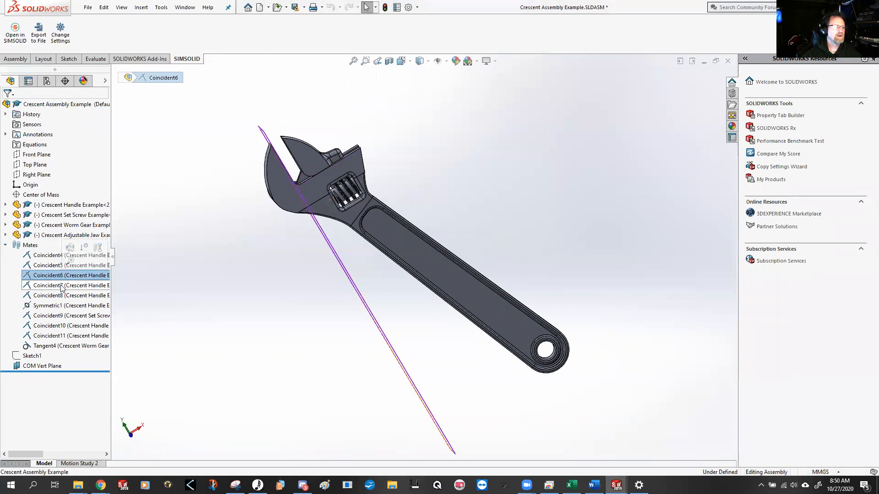
left_click(63, 286)
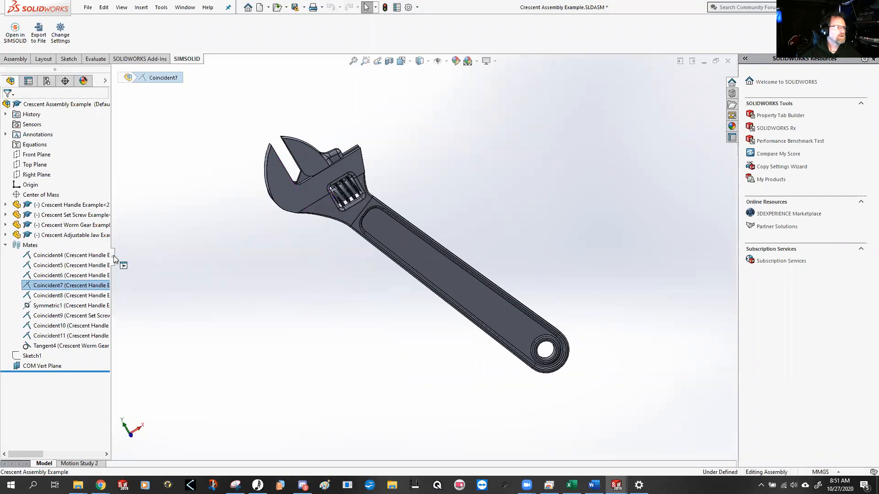
left_click_drag(114, 259, 210, 259)
left_click(133, 296)
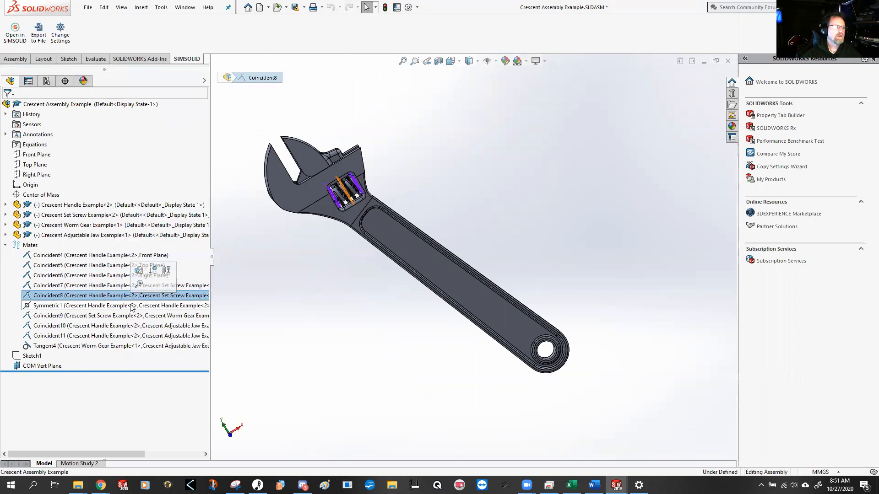
left_click(131, 306)
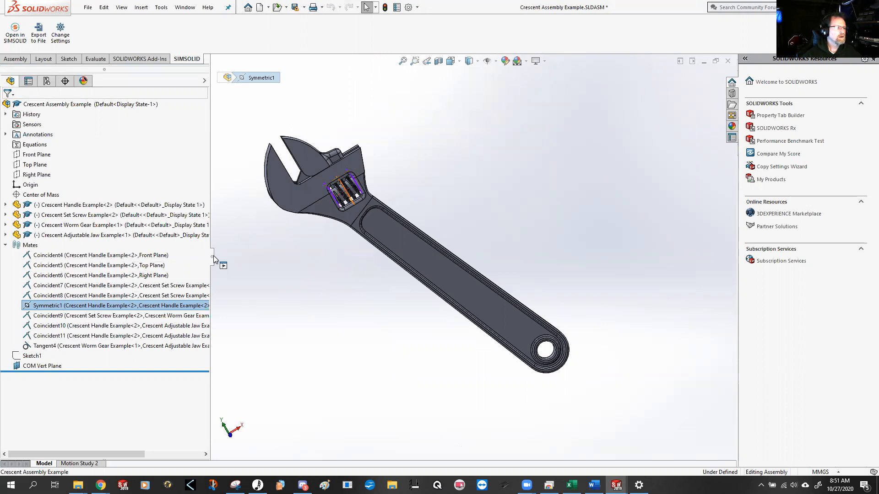
left_click_drag(212, 259, 257, 259)
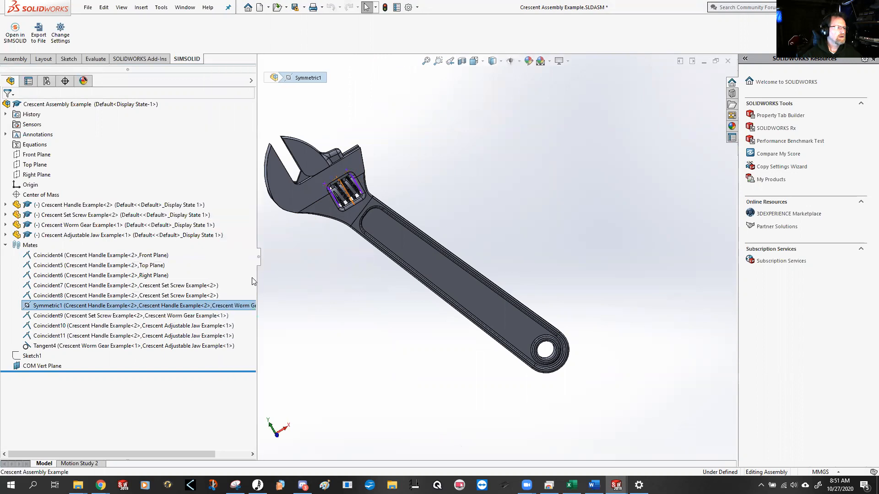
left_click(212, 317)
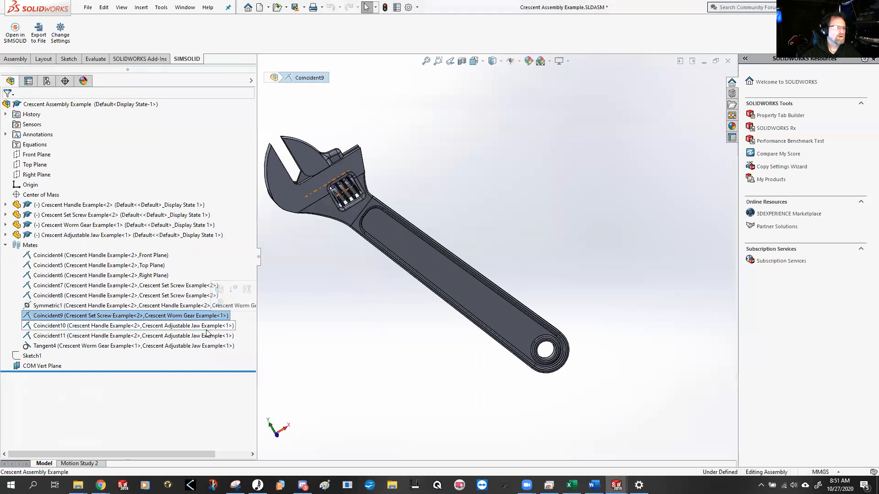
left_click(190, 350)
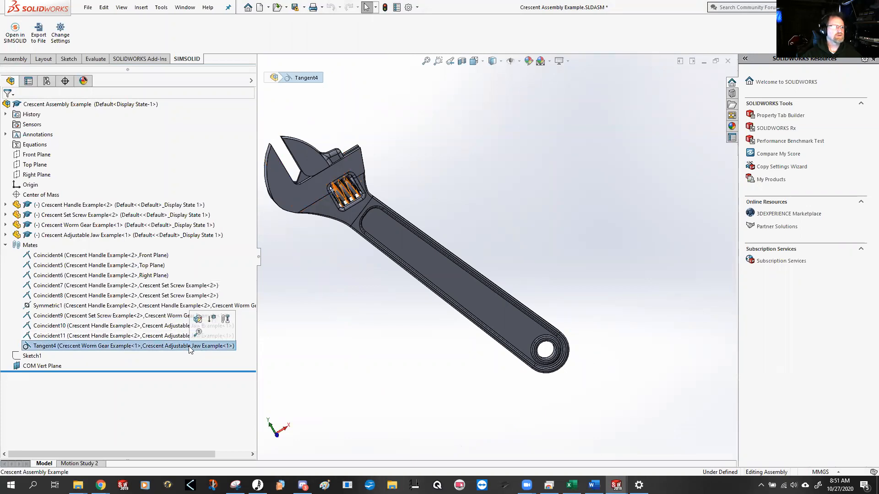
Suppress the Tangent4 mate between the worm gear and adjustable jaw, and unsuppress it again
right_click(155, 350)
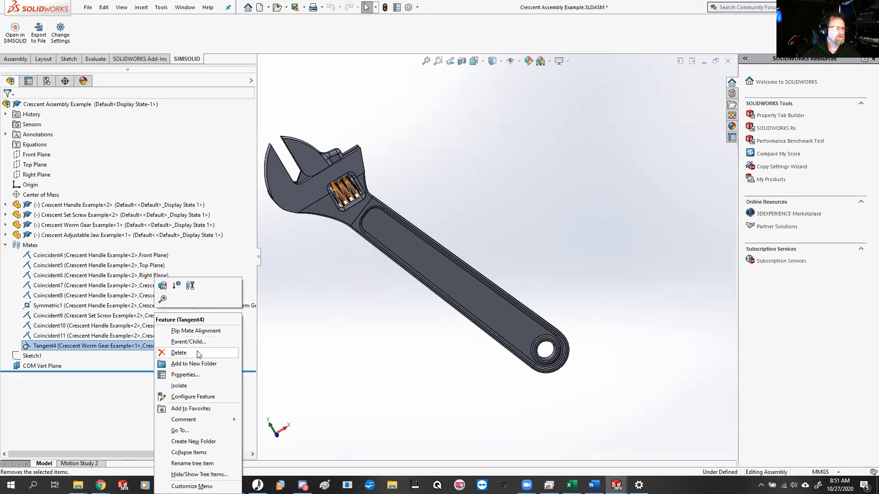
left_click(181, 286)
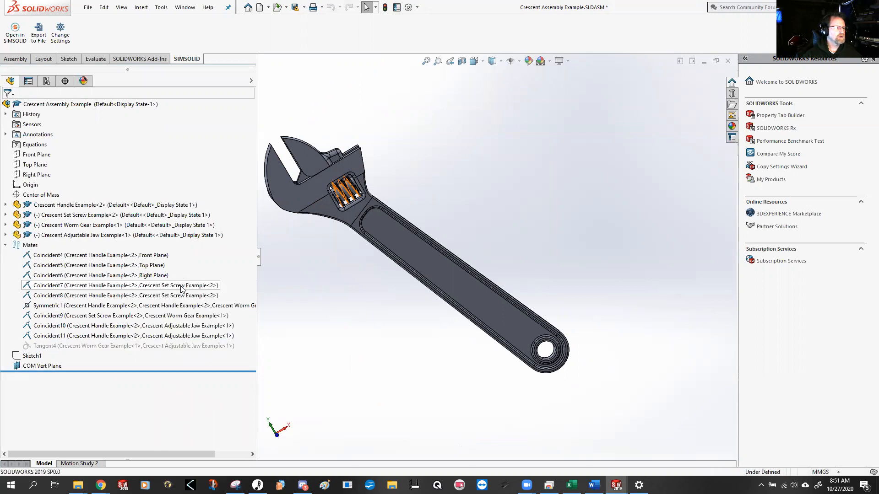
right_click(156, 349)
left_click(180, 288)
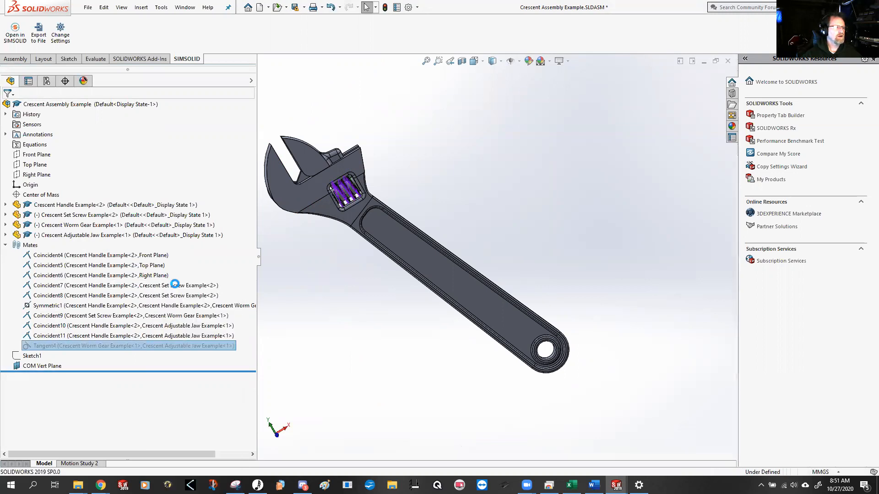
Suppress the Tangent4 mate and slide the adjustable jaw open independently of the worm gear
right_click(170, 347)
left_click(192, 285)
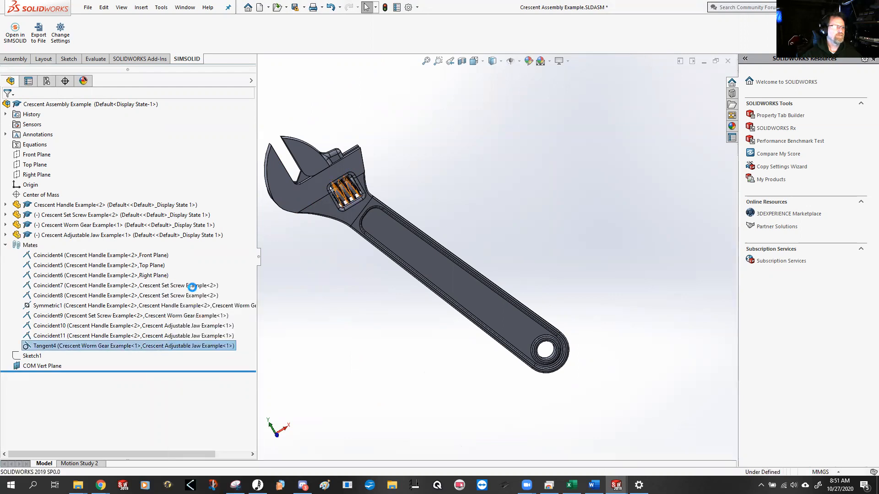
left_click_drag(311, 159, 334, 153)
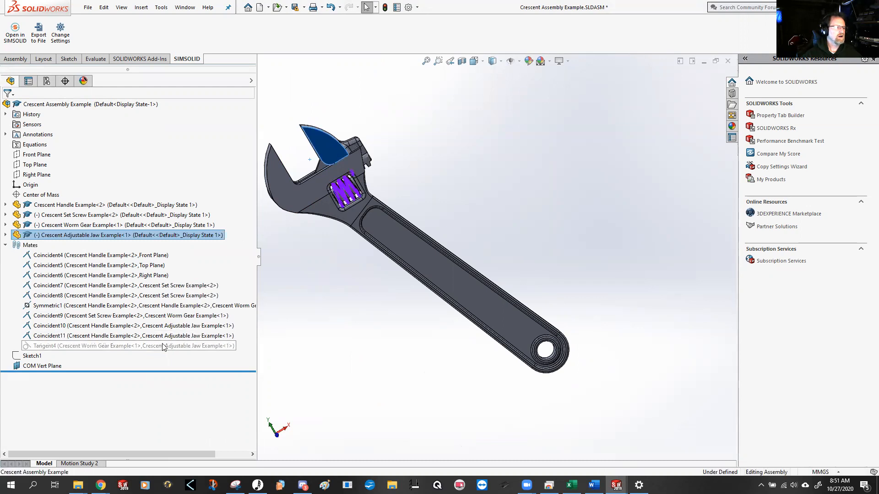
Unsuppress the Tangent4 mate and move the adjustable jaw slightly open with the mate active
right_click(167, 347)
left_click(186, 285)
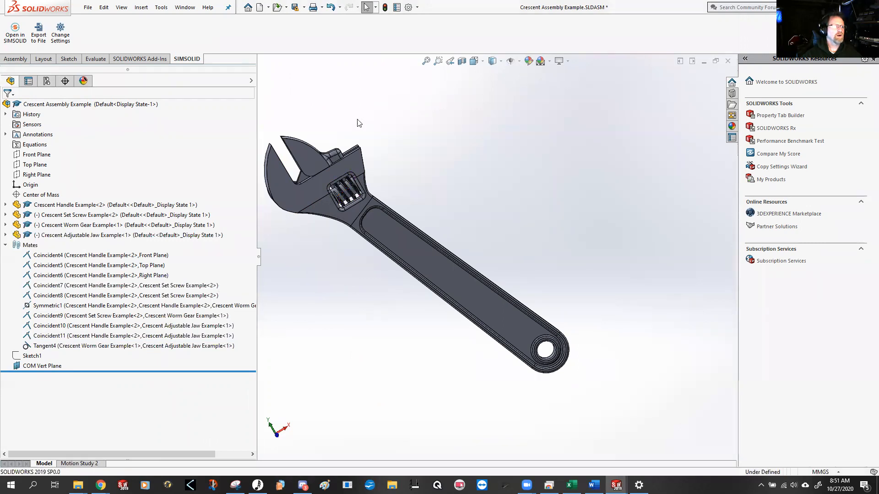
left_click_drag(316, 160, 325, 131)
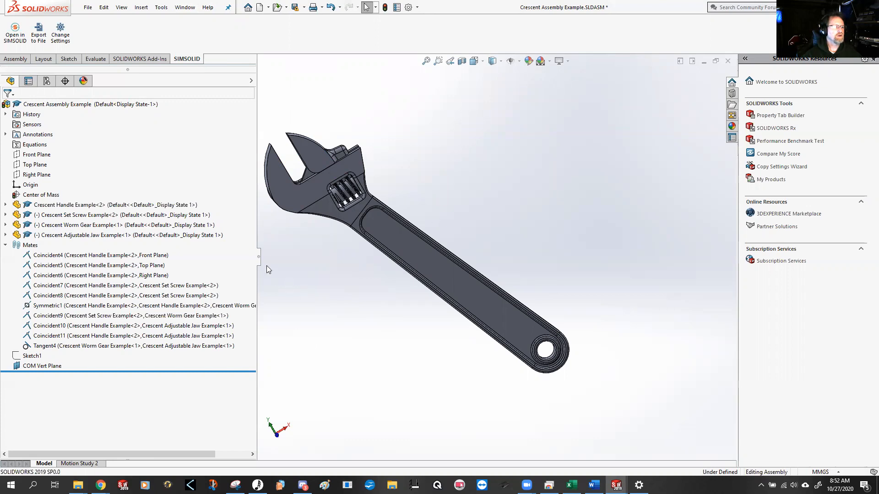
Narrow the feature tree, view the Crescent Worm Gear Example part, and switch to the Crescent Handle Example part
left_click_drag(258, 258, 123, 259)
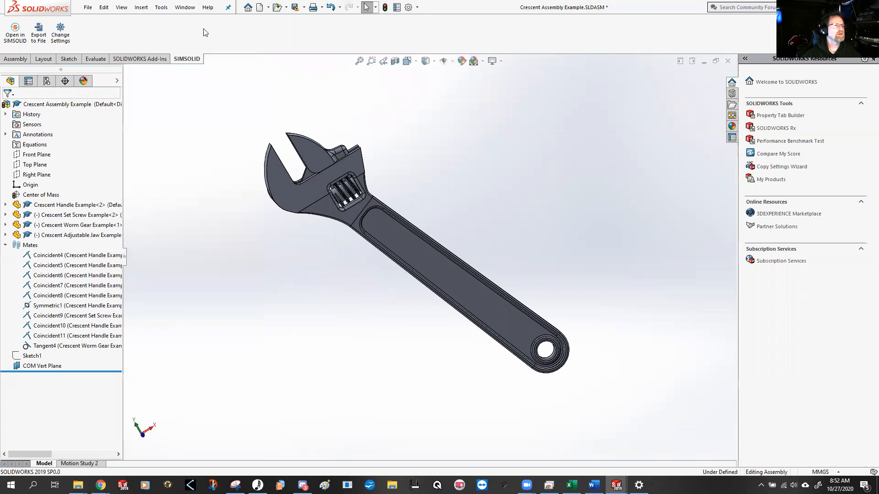
left_click(185, 8)
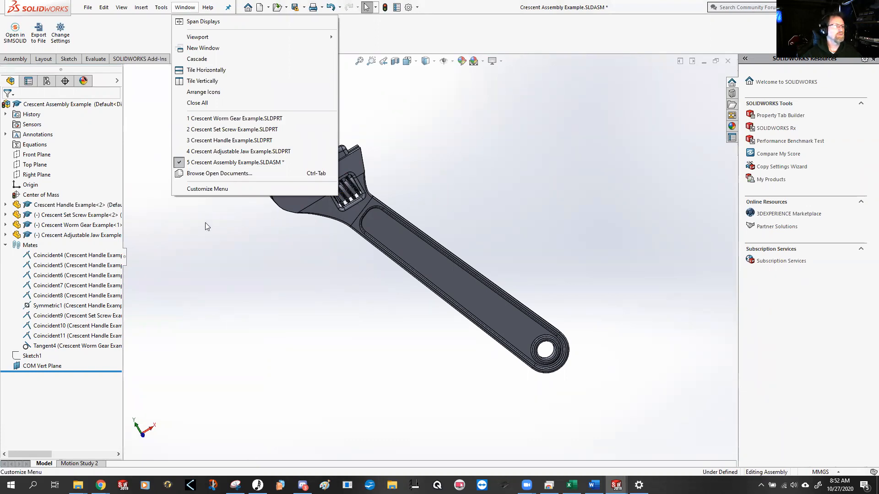
left_click(236, 120)
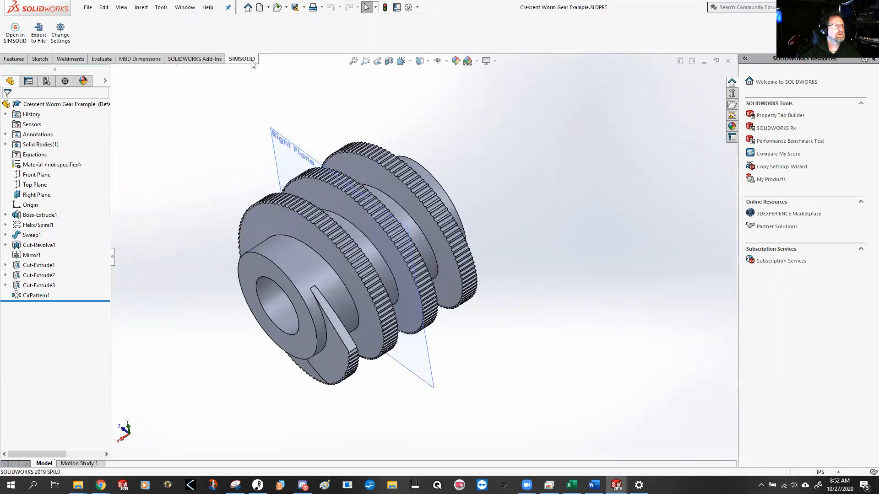
left_click(189, 8)
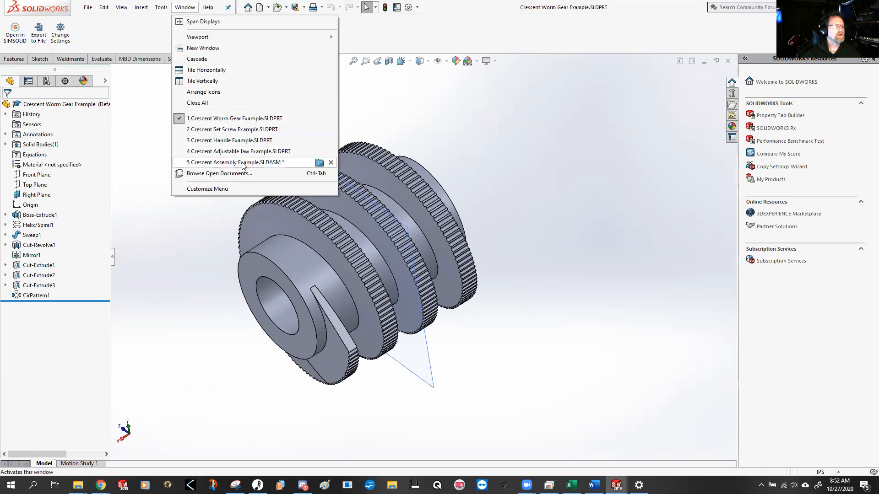
left_click(255, 142)
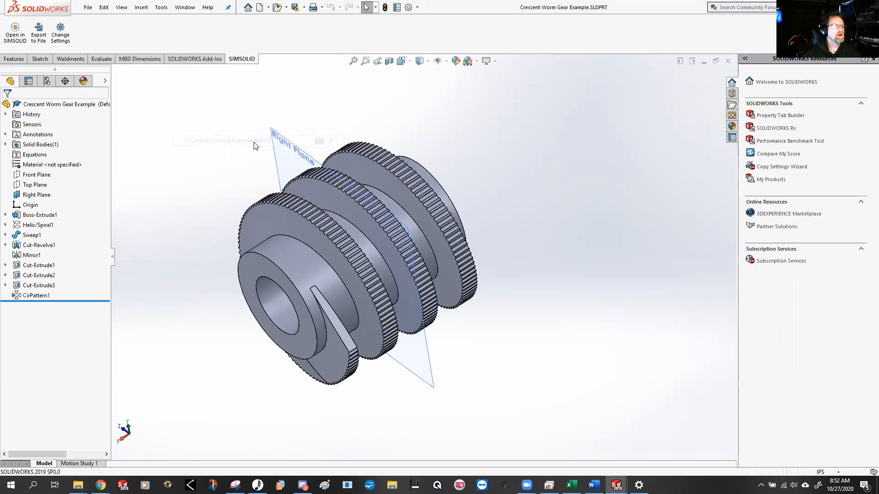
Switch to the "< 1.1 > Crescent Wrench Handle" Google Doc and read its "Before you start" notes and problem-avoidance tips
key("alt+Tab")
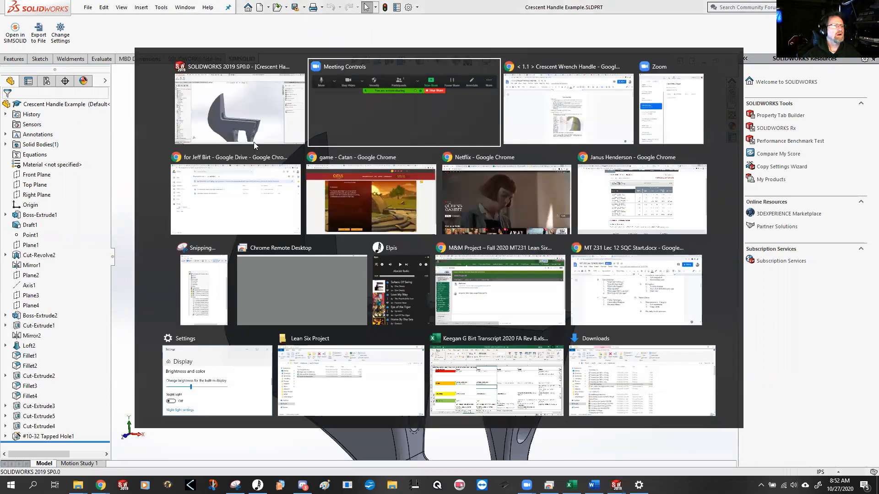
key("alt+Tab")
key("Tab")
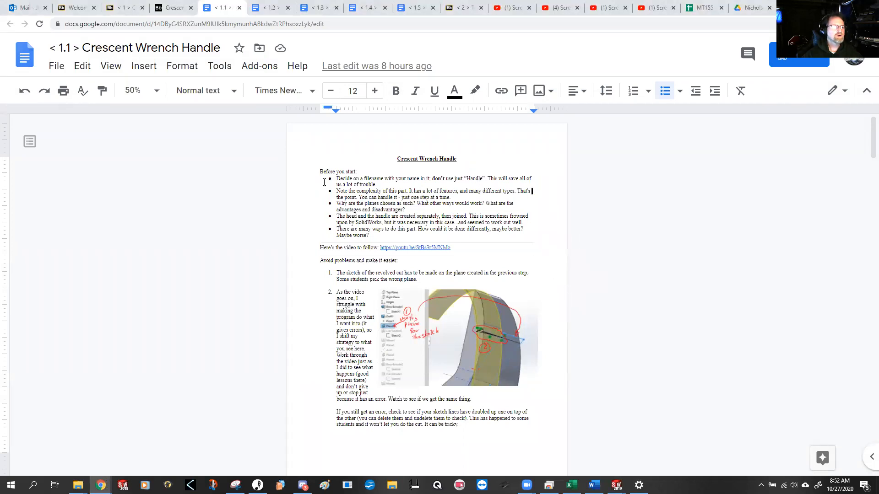
left_click_drag(346, 181, 501, 213)
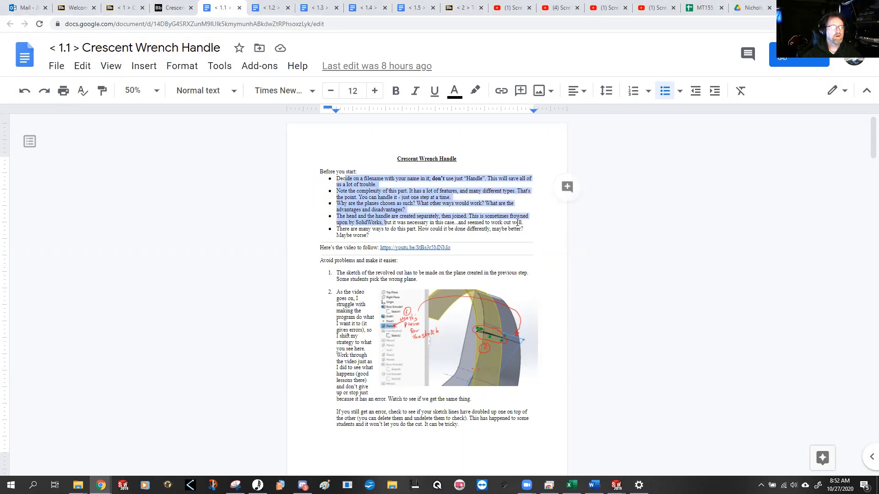
scroll(496, 214, "down", 5)
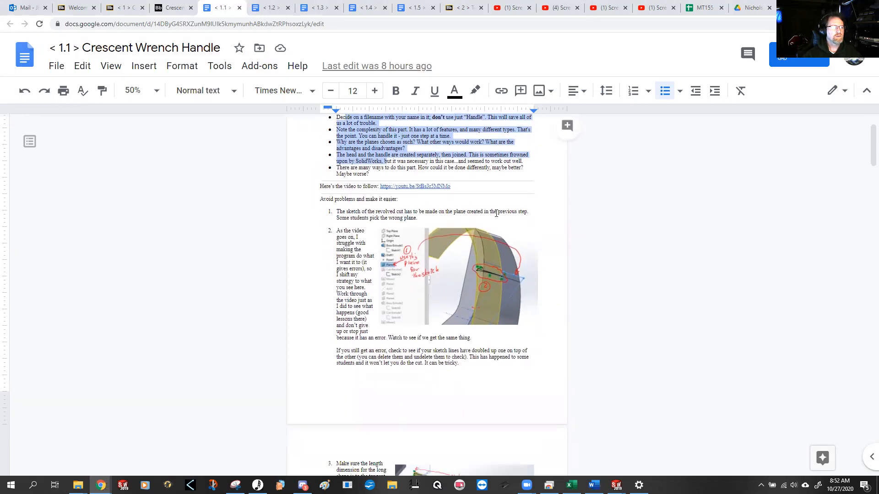
scroll(495, 213, "down", 5)
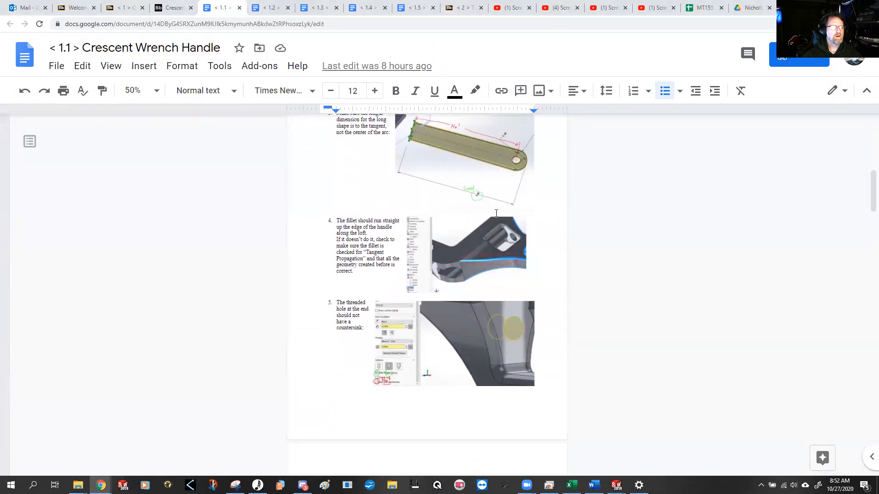
Examine the handle's reference drawing and move on to the preparatory checklist and example feature tree
scroll(493, 222, "down", 2)
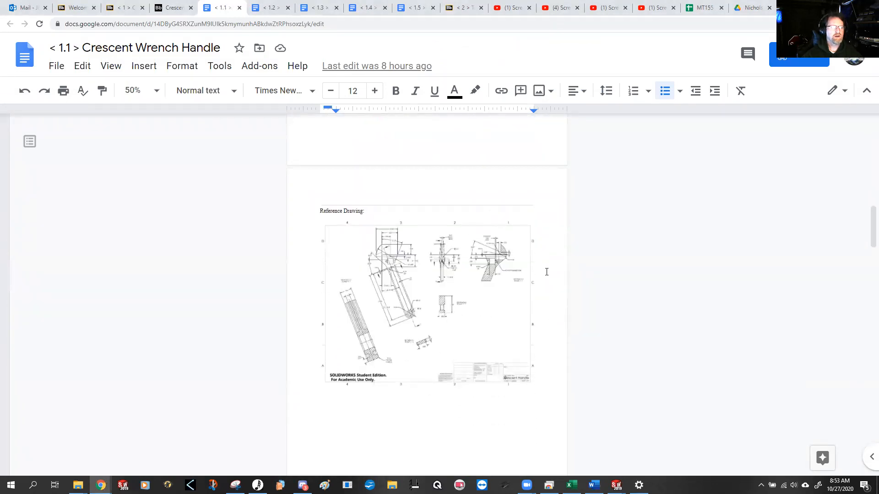
scroll(545, 269, "down", 2)
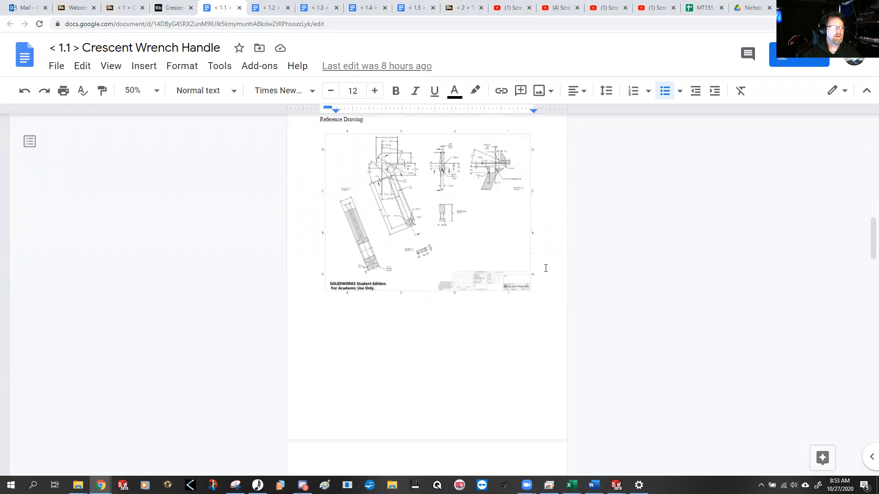
scroll(545, 268, "down", 3)
scroll(545, 269, "up", 4)
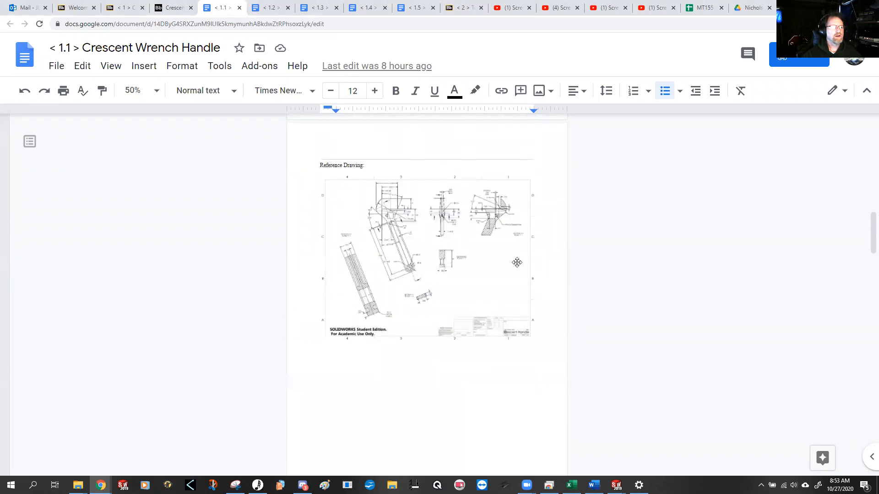
scroll(558, 305, "down", 5)
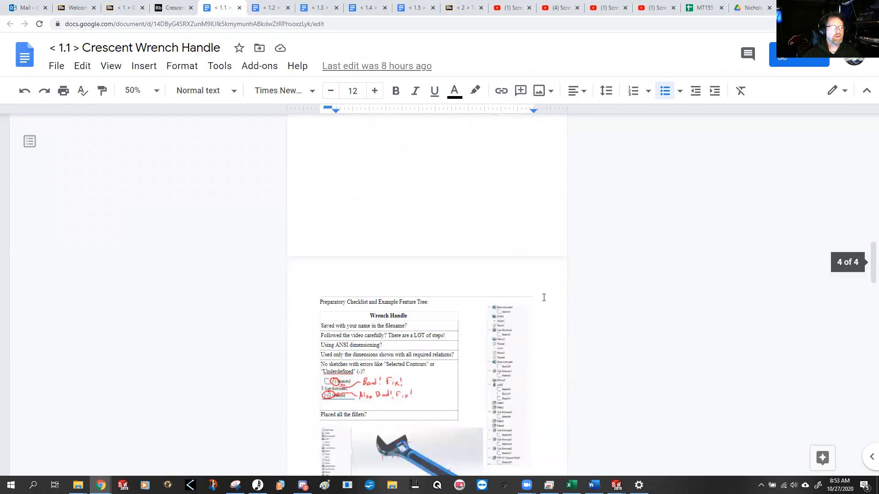
Read the wrench handle's preparatory checklist, example feature tree and the wrench illustration below them
scroll(374, 248, "down", 1)
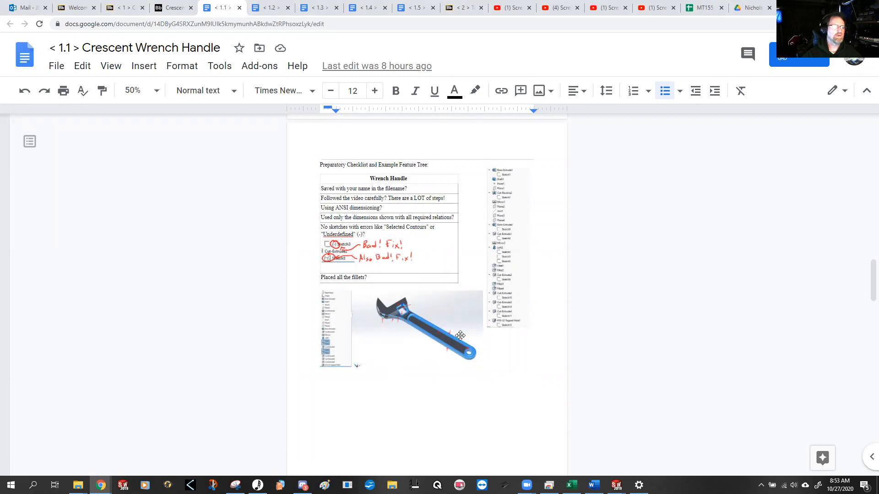
scroll(460, 337, "down", 3)
scroll(460, 337, "up", 3)
scroll(460, 336, "up", 2)
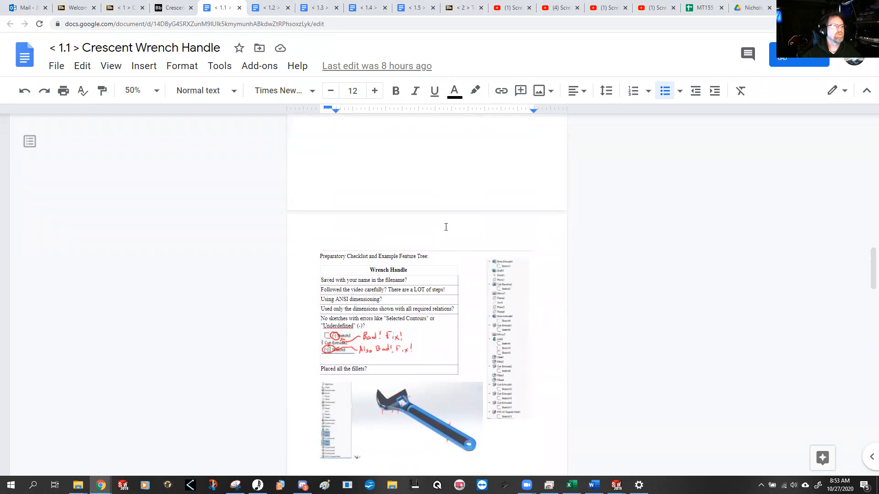
Switch to the Crescent Handle Example part in SOLIDWORKS and expand its extrude, cut, loft and tapped hole features to reveal their sketches
key("alt+Tab")
key("alt+Tab")
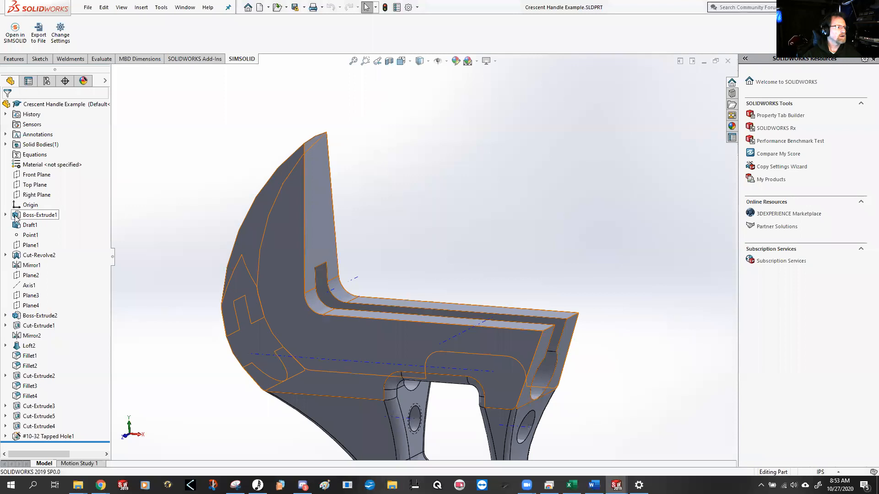
left_click(5, 436)
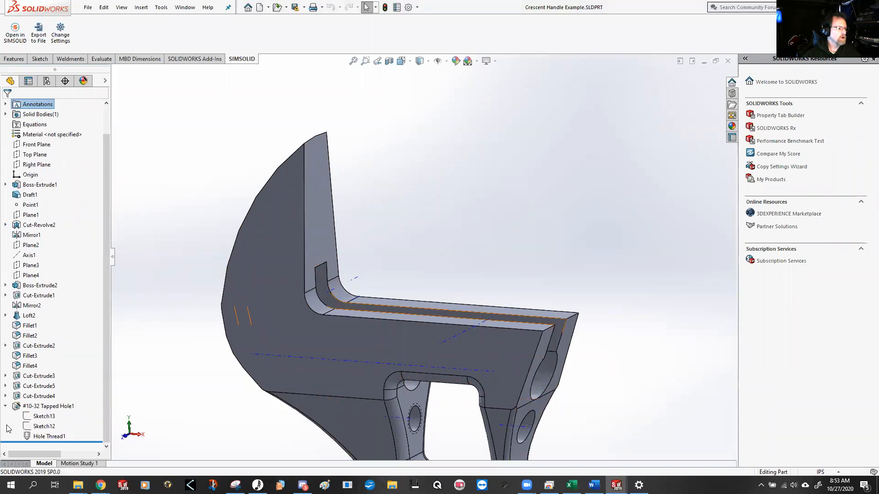
left_click(6, 346)
left_click(6, 386)
left_click(6, 407)
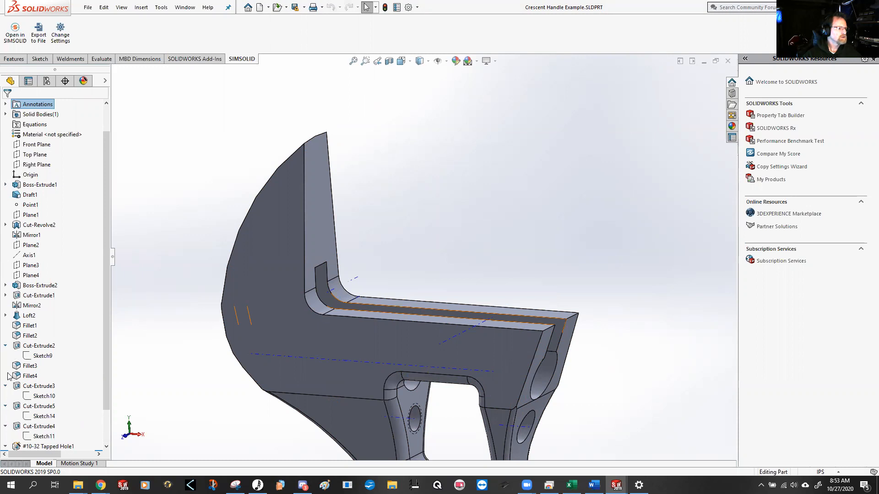
left_click(5, 316)
left_click(6, 295)
left_click(6, 285)
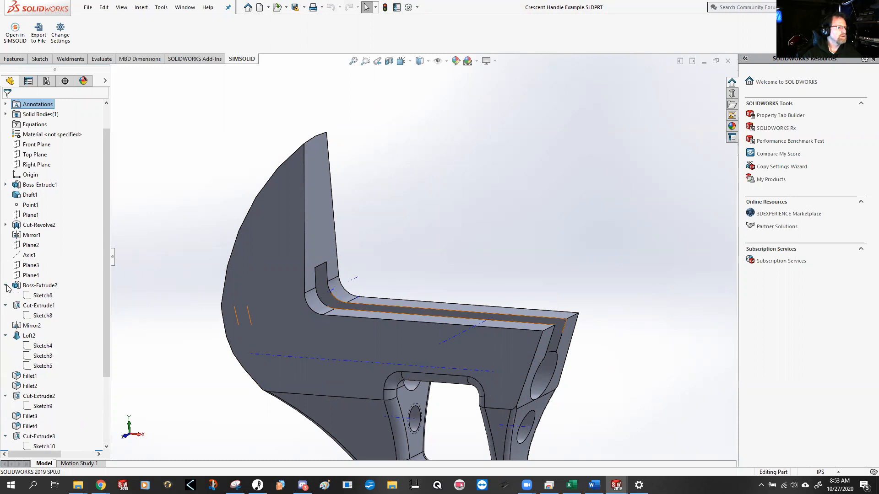
left_click(6, 224)
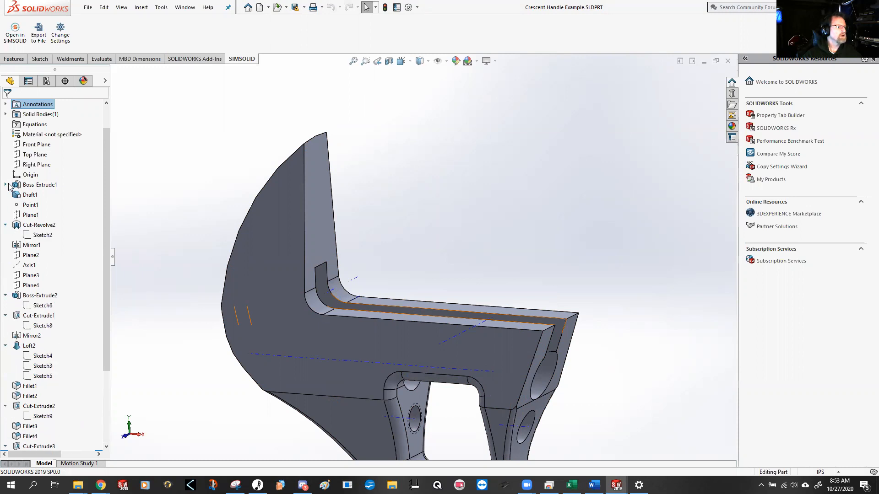
left_click(5, 185)
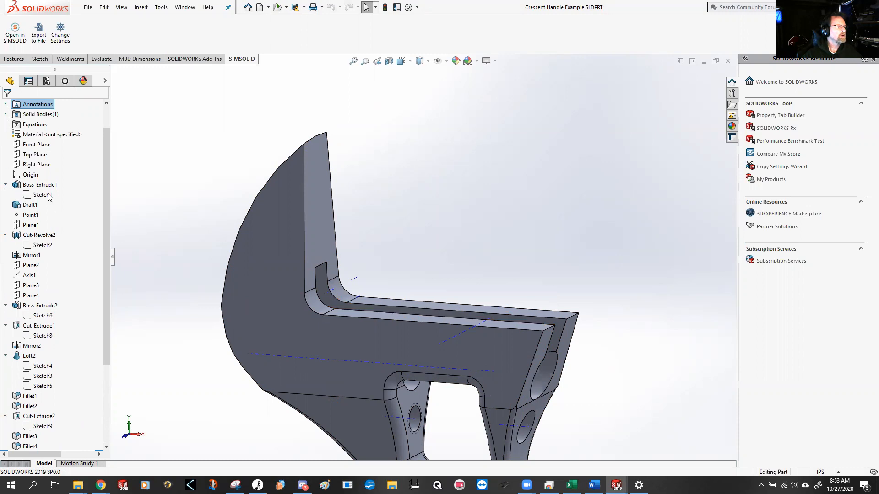
Open Sketch1 of Boss-Extrude1 to examine the jaw profile's dimensions and relations, and exit the sketch
scroll(39, 151, "up", 1)
left_click(43, 225)
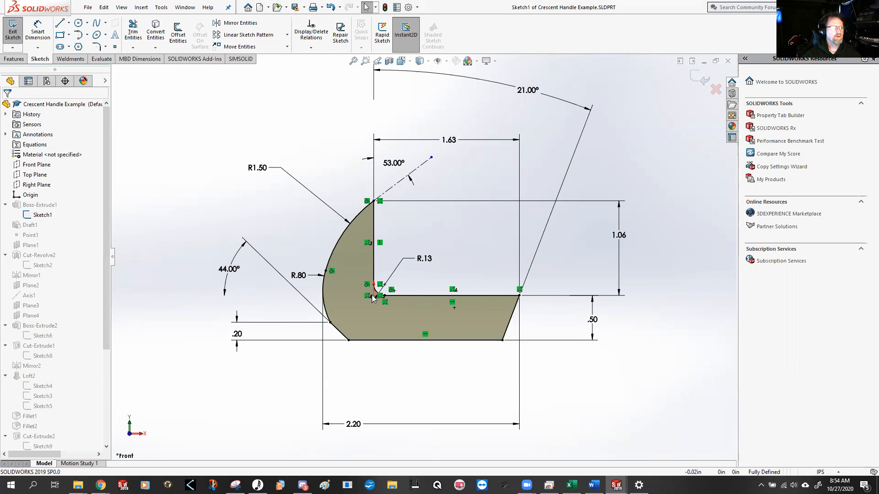
left_click(702, 81)
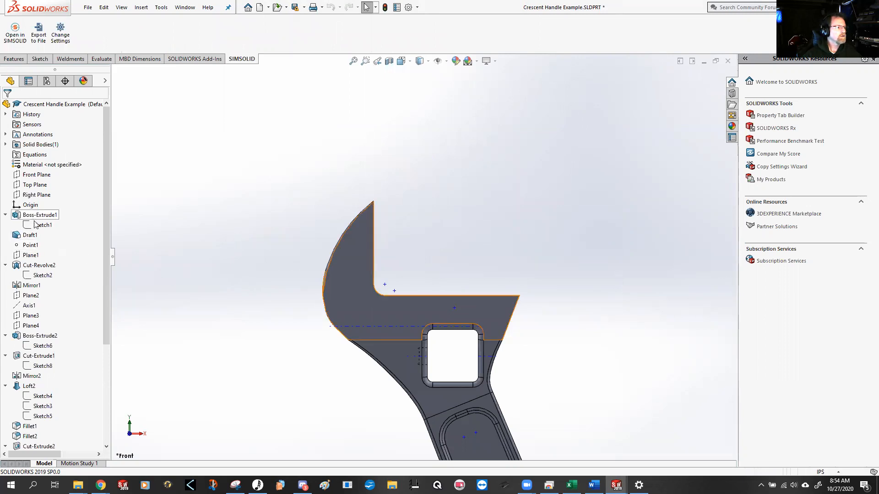
Select Draft1 and inspect the drafted jaw faces from the edge and from an angled view
left_click(30, 236)
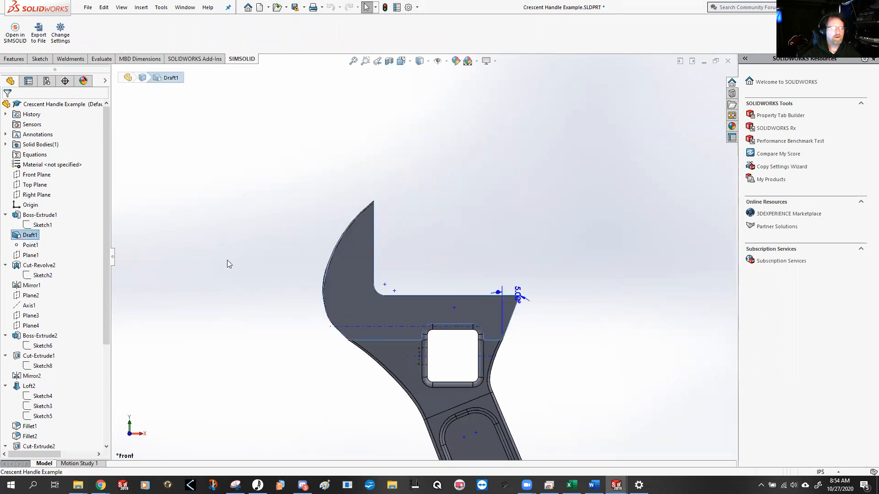
middle_click_drag(228, 235, 326, 277)
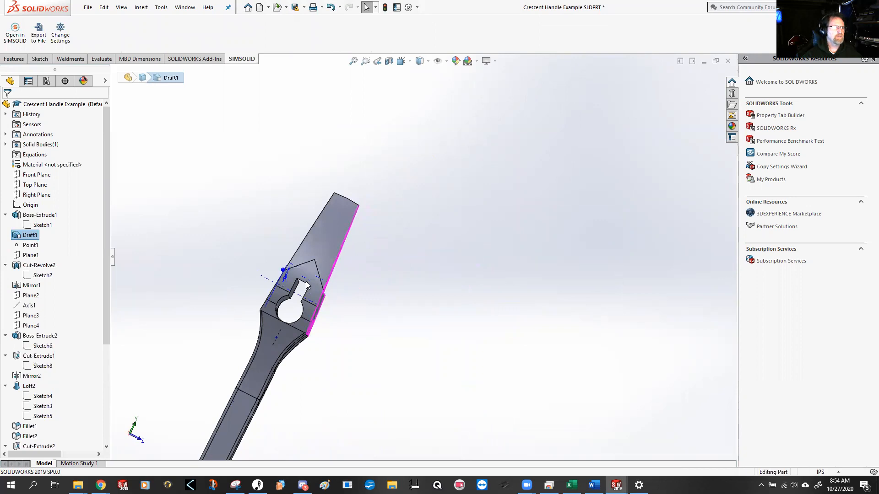
middle_click_drag(267, 248, 454, 347)
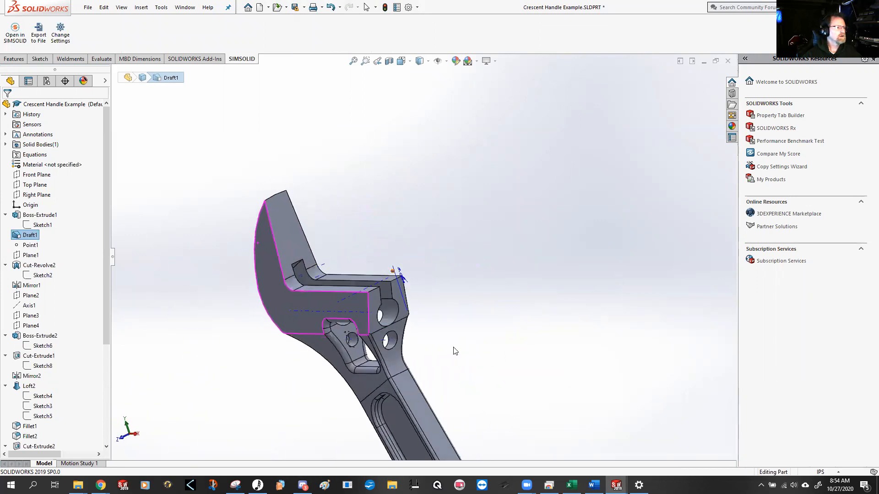
left_click(125, 165)
Select the reference geometry Point1 and Plane1 in turn to view their locations on the jaw
left_click(29, 246)
middle_click_drag(242, 226, 293, 233)
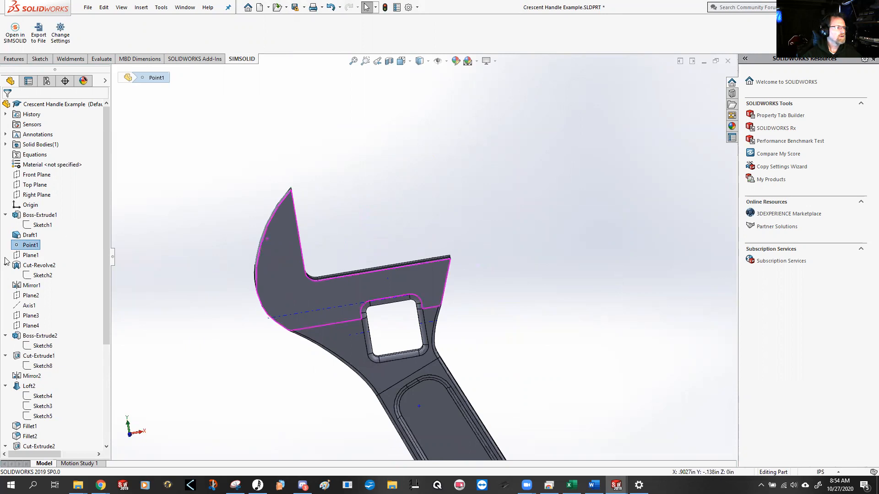
left_click(27, 246)
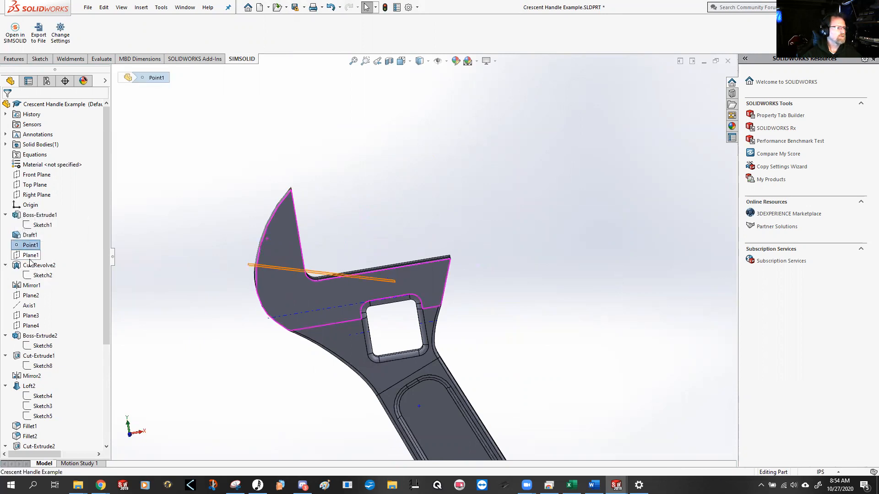
left_click(29, 257)
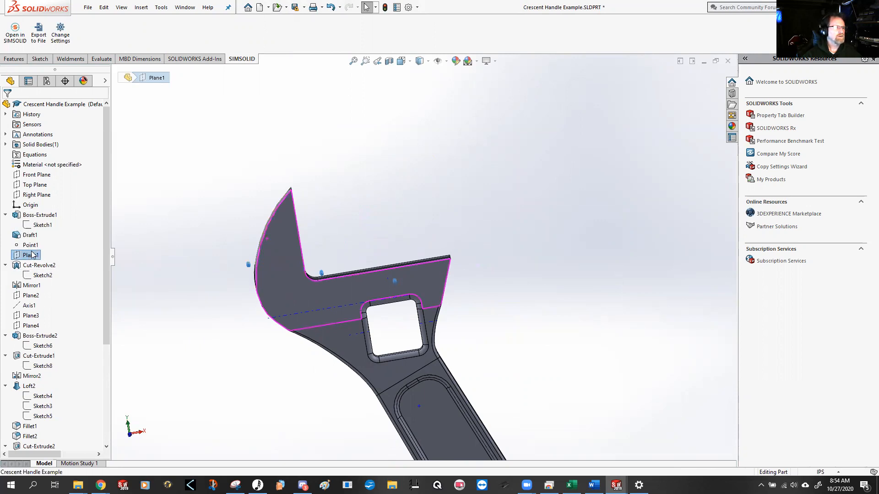
Open Sketch2 of Cut-Revolve2, inspect its revolved cut preview around the jaw, and exit the sketch
double_click(42, 278)
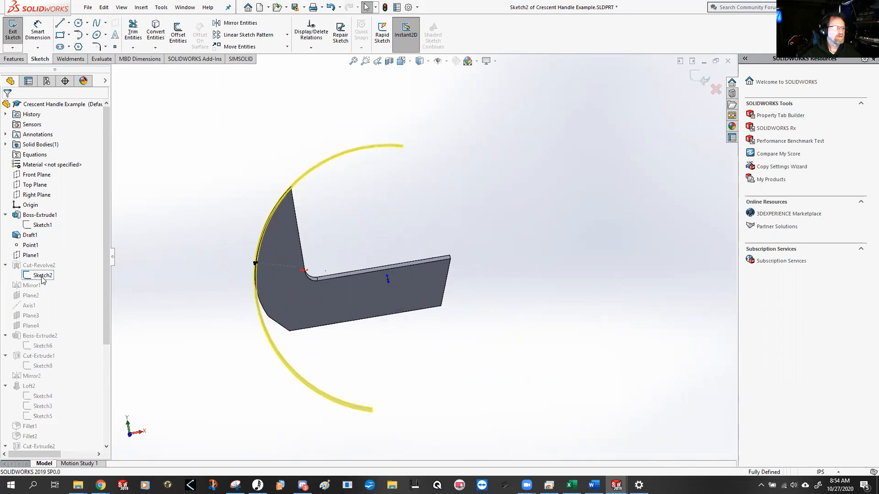
mouse_move(205, 261)
middle_mouse_down()
mouse_move(227, 267)
mouse_move(246, 294)
mouse_move(353, 197)
mouse_move(349, 153)
mouse_move(238, 209)
middle_mouse_up()
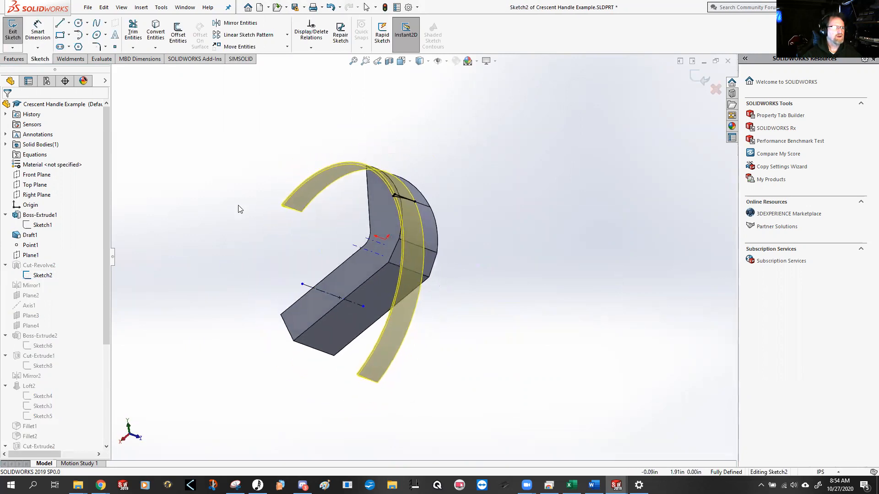
double_click(189, 195)
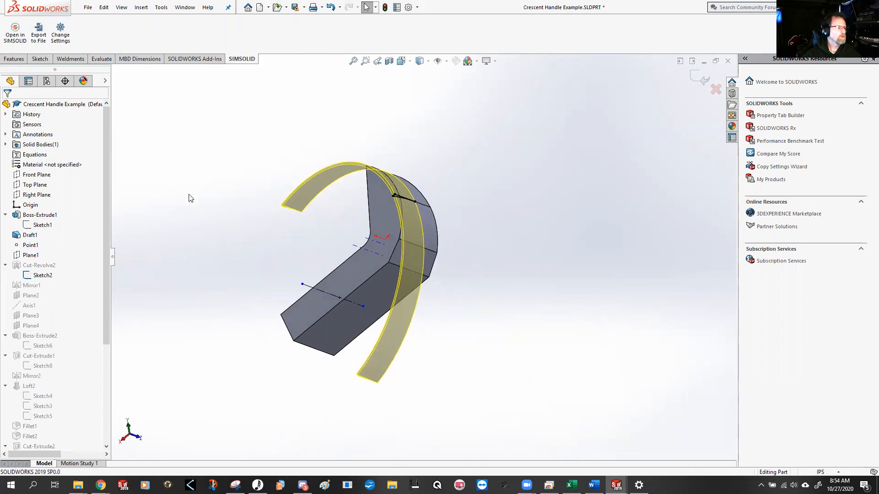
Inspect Mirror1 and the curved Cut-Revolve2 face on the side of the jaw
left_click(31, 285)
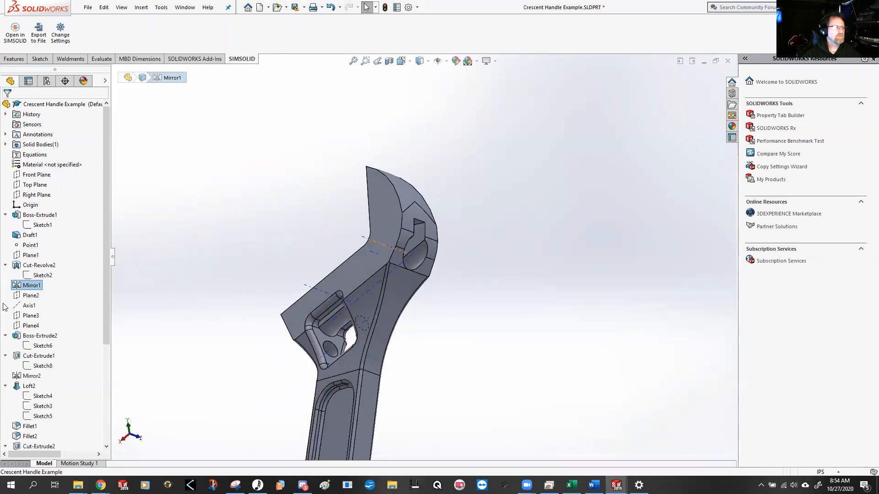
middle_click_drag(280, 213, 235, 272)
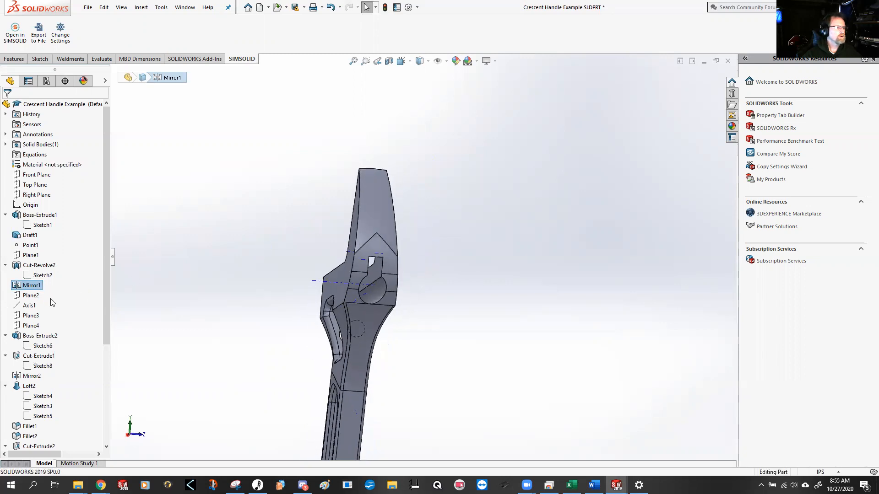
left_click(387, 190)
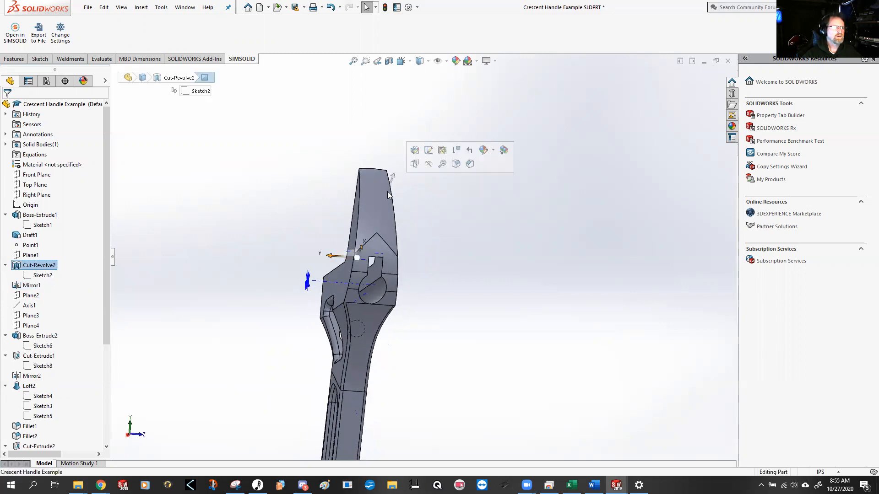
left_click(447, 232)
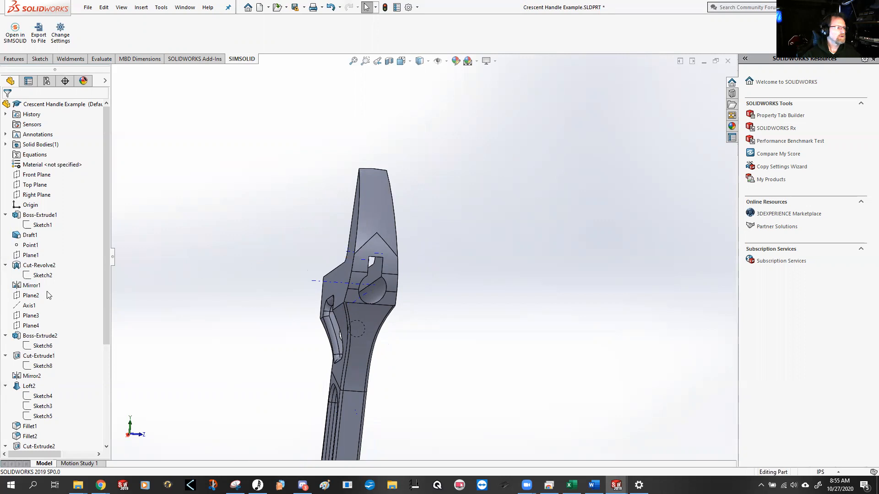
View the reference planes Plane2, Plane3 and Plane4 one after another on the wrench head
left_click(30, 296)
middle_click_drag(231, 283, 496, 172)
scroll(464, 281, "up", 1)
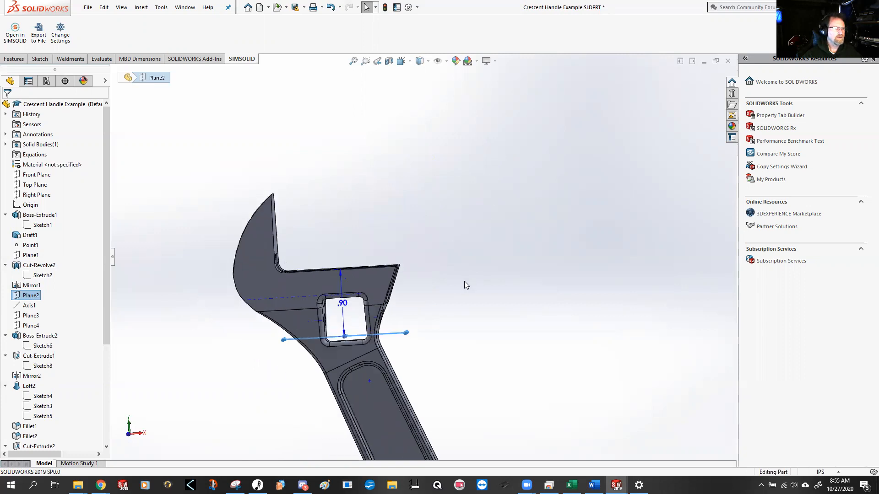
left_click(177, 286)
left_click(31, 316)
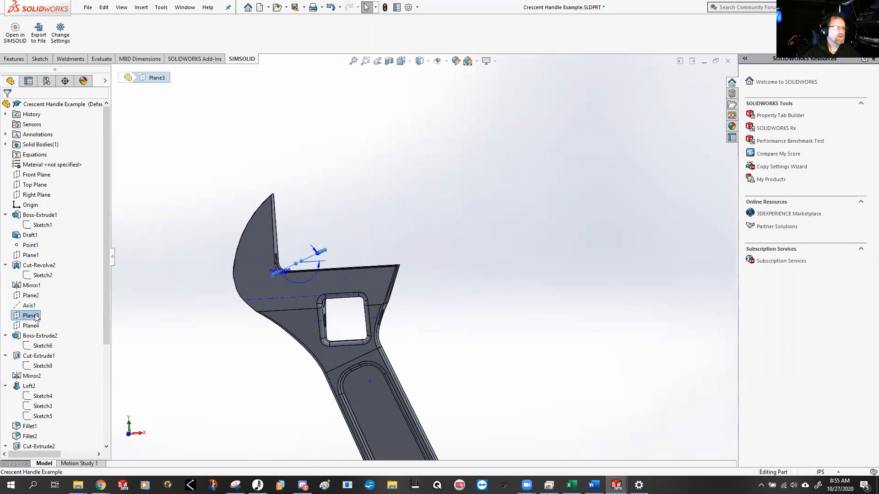
left_click(31, 326)
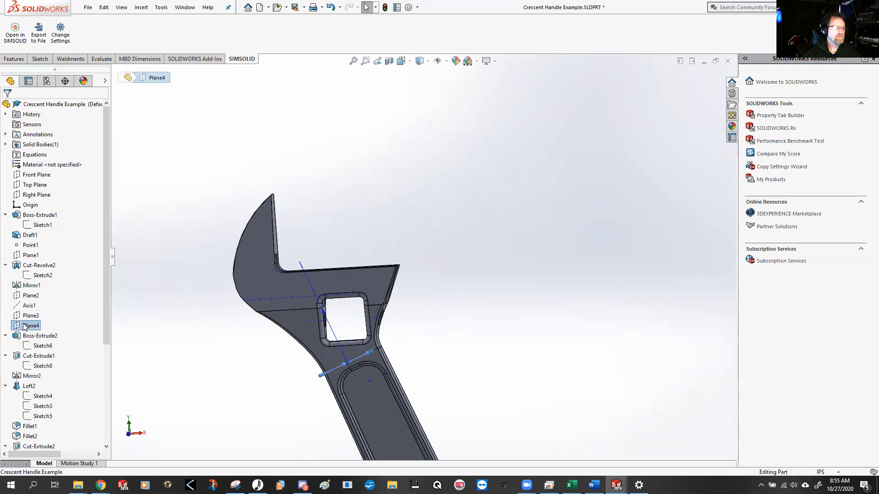
left_click(161, 272)
Set Plane3's angle to 25 degrees and rebuild the handle
left_click(28, 315)
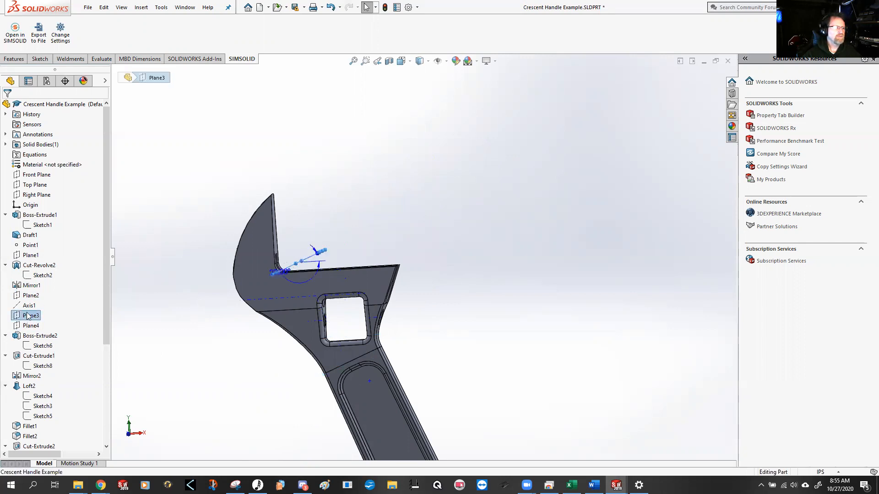
scroll(254, 304, "down", 3)
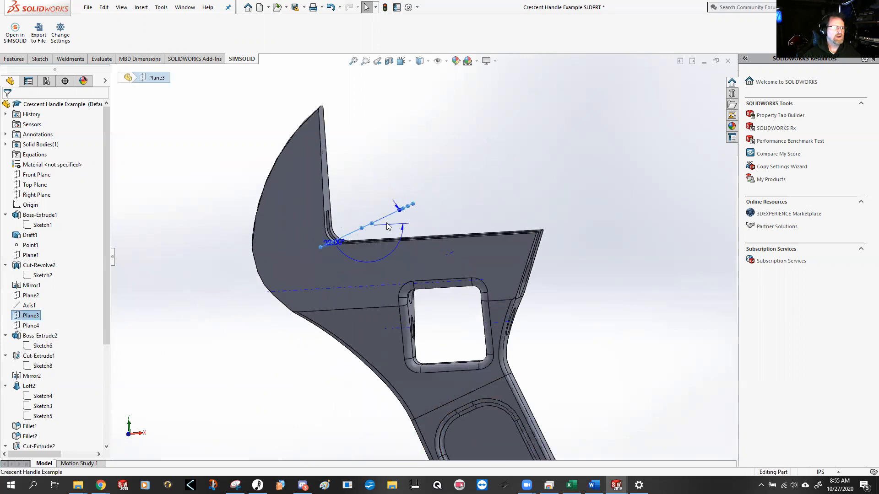
double_click(337, 243)
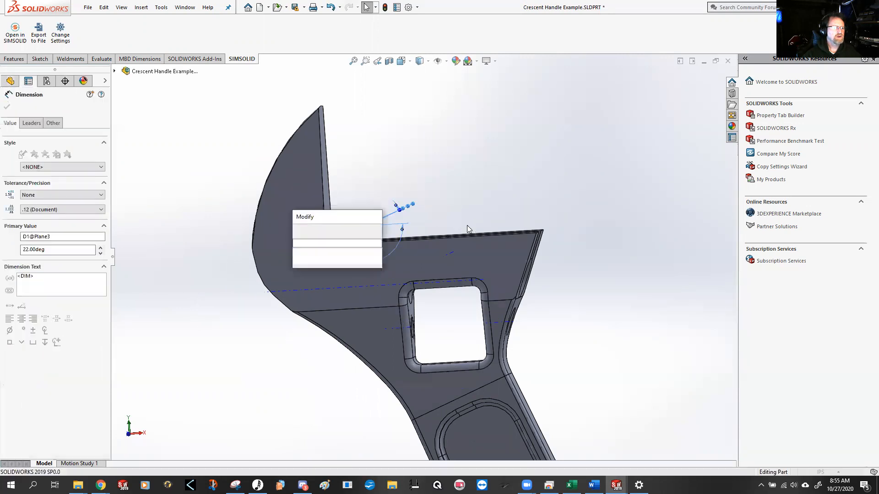
type("25")
key("Return")
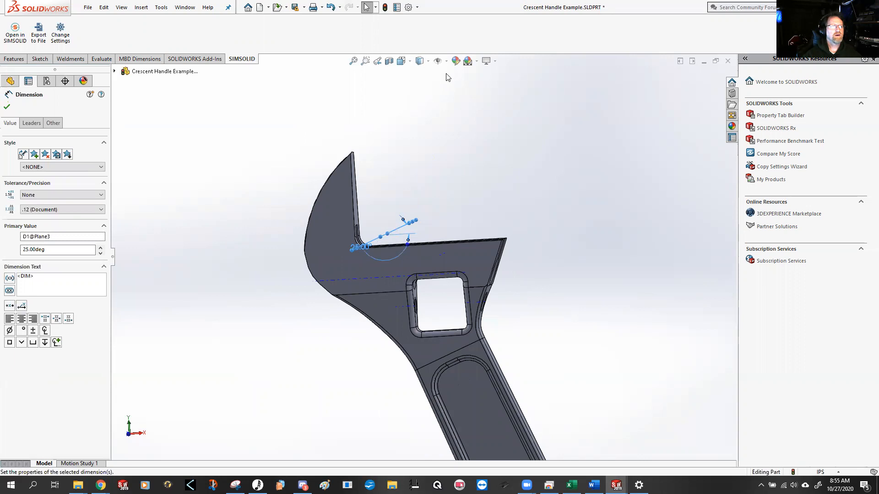
left_click(384, 7)
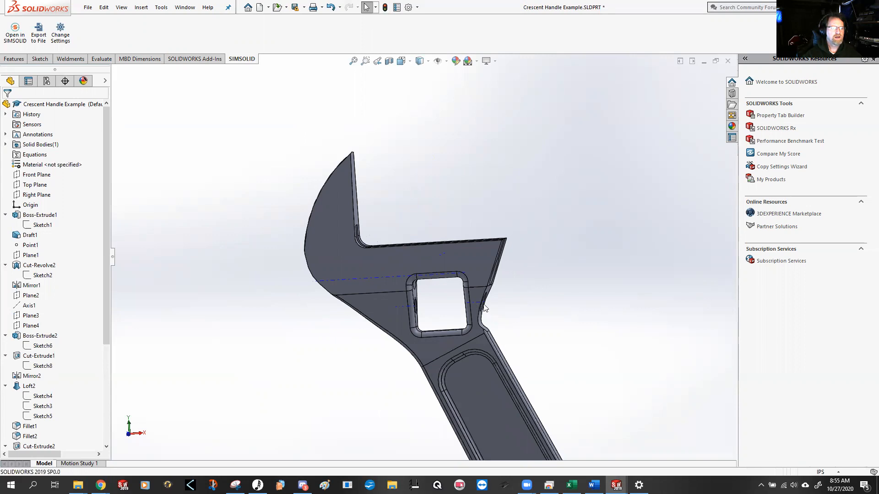
Inspect the transition between the wrench head and the handle up close
scroll(482, 350, "down", 3)
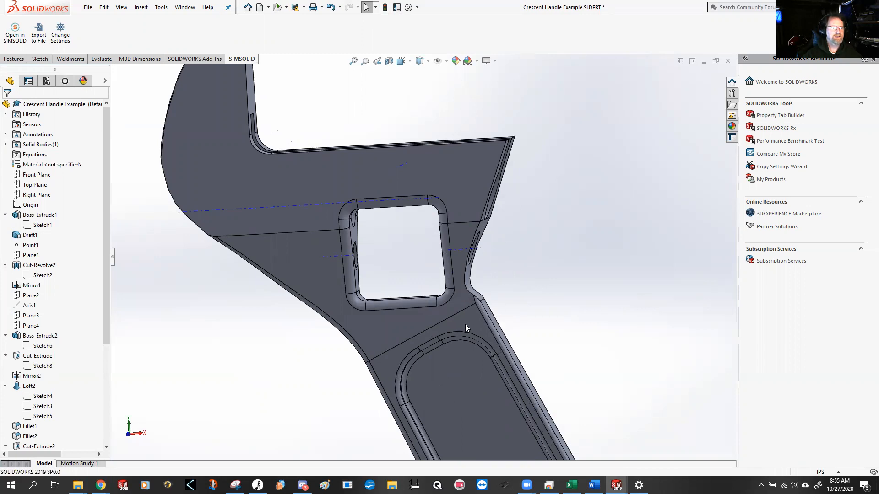
scroll(456, 322, "down", 2)
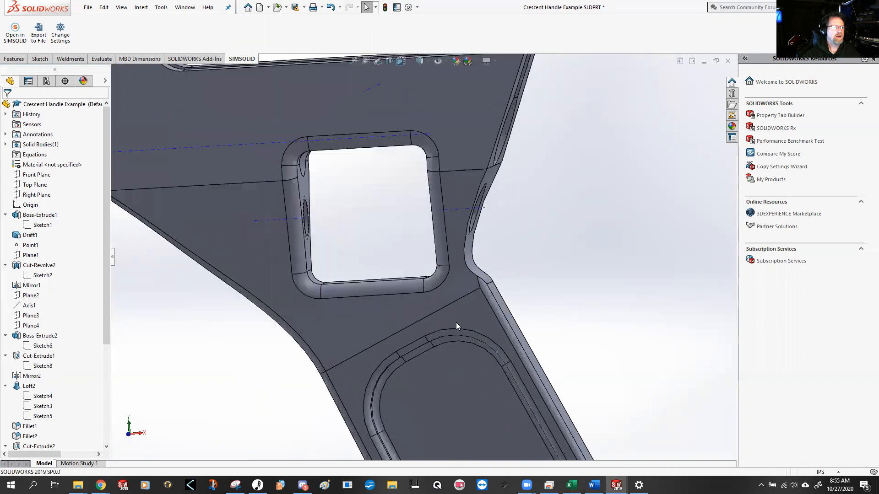
scroll(456, 321, "up", 5)
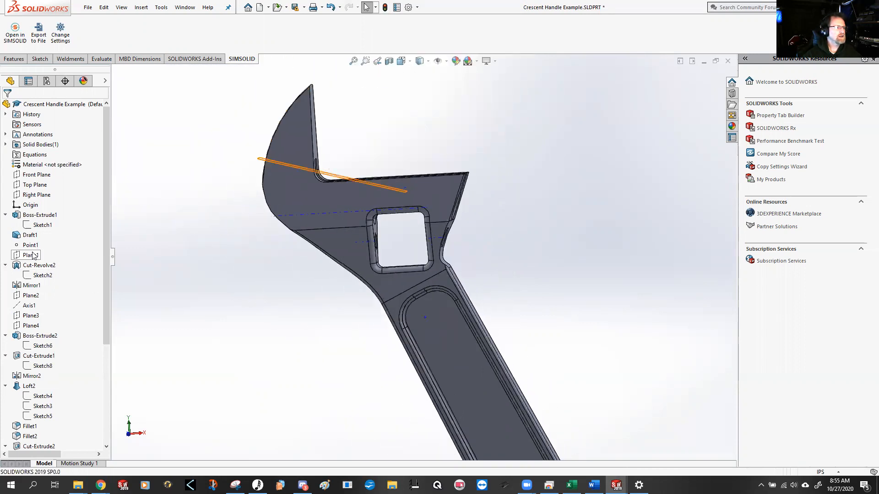
Set Plane3's angle to 20 degrees and rebuild the part
left_click(31, 316)
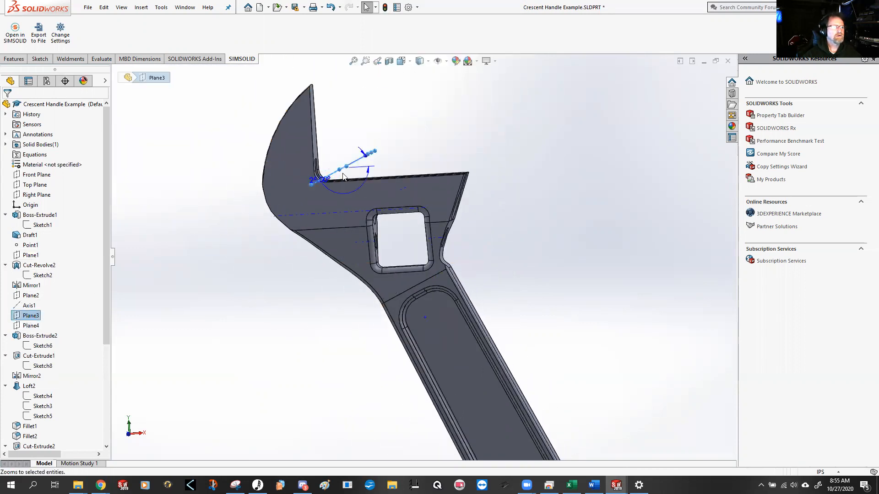
left_click(368, 172)
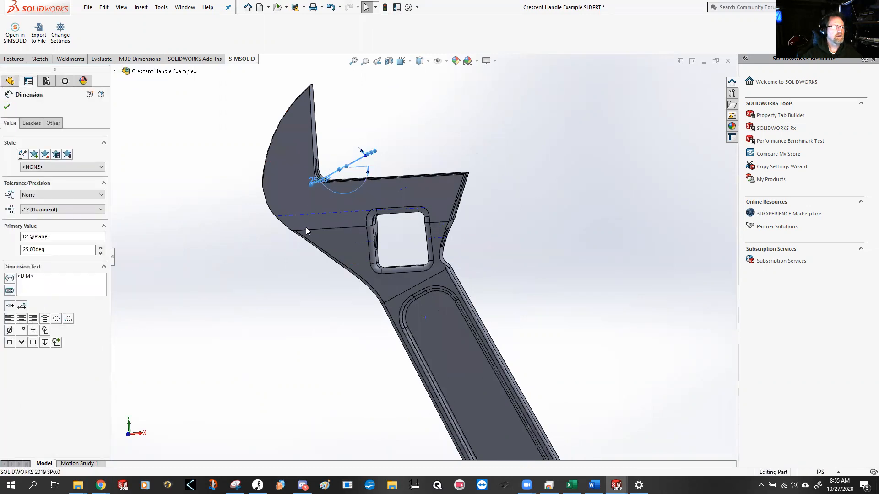
double_click(37, 249)
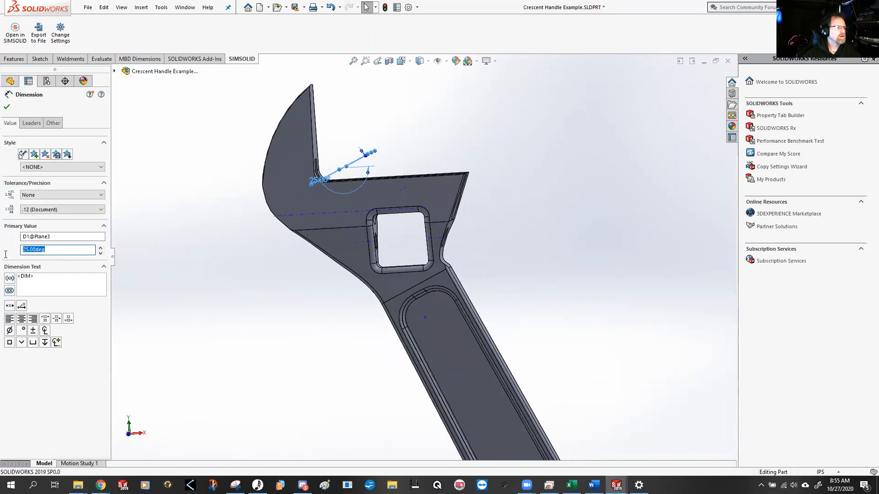
type("20")
key("Return")
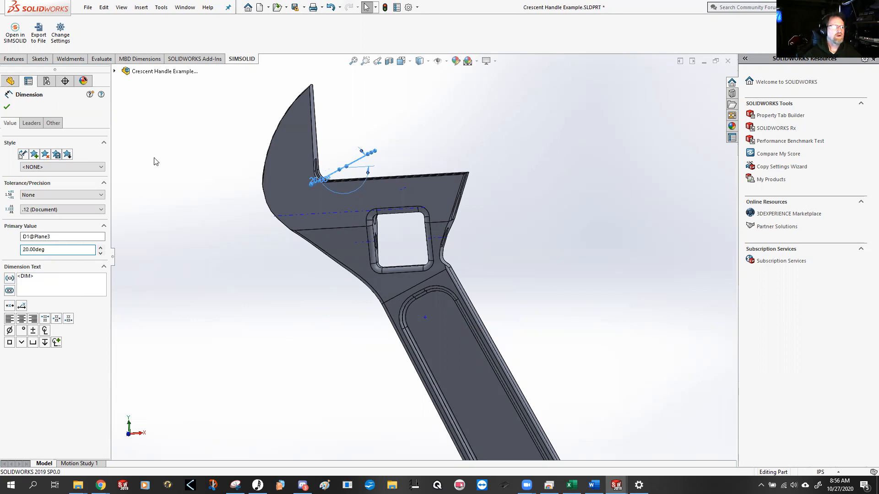
left_click(7, 107)
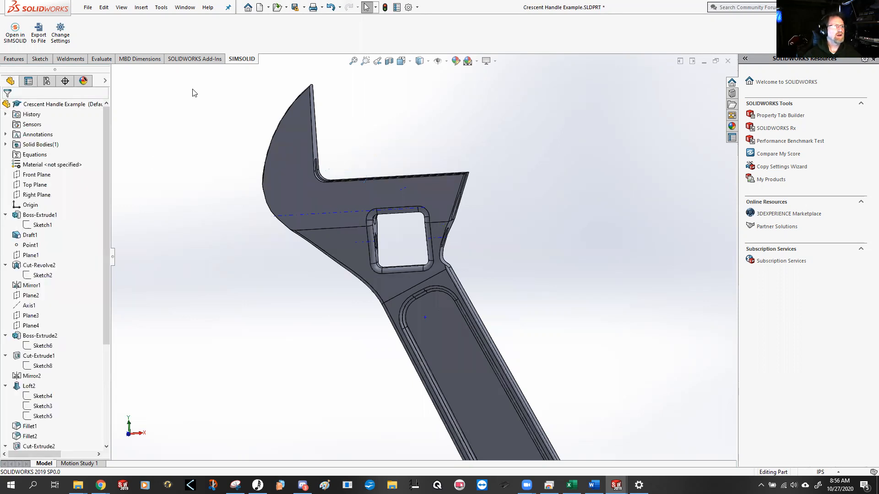
left_click(384, 7)
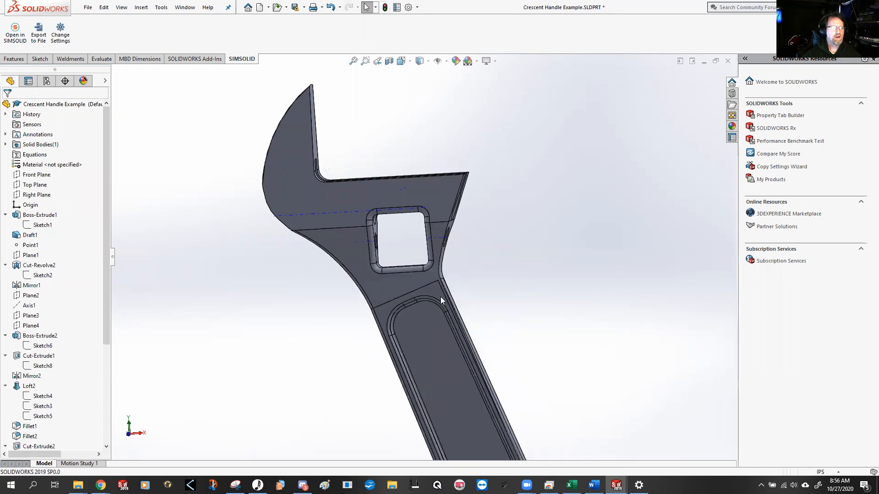
Inspect the head-to-handle transition up close and the overall wrench from several angles
scroll(440, 297, "down", 3)
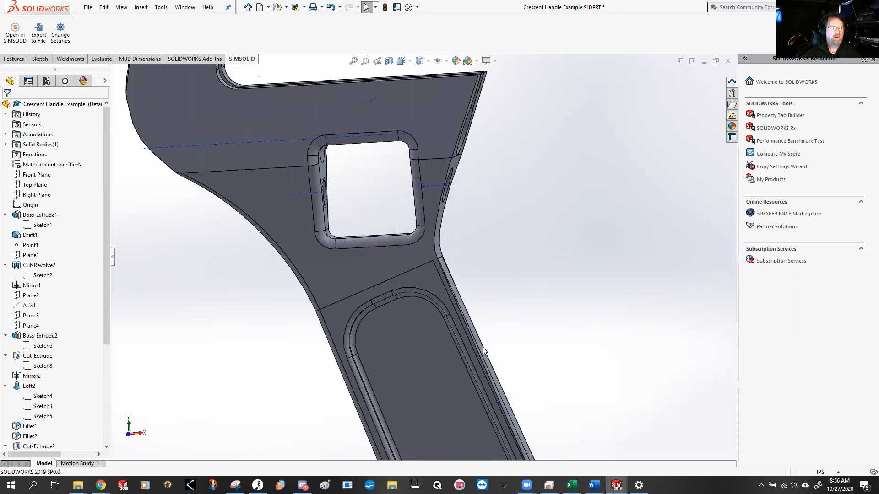
scroll(269, 351, "up", 2)
middle_click_drag(266, 346, 321, 270)
scroll(497, 340, "up", 5)
middle_click_drag(473, 329, 362, 357)
key("Escape")
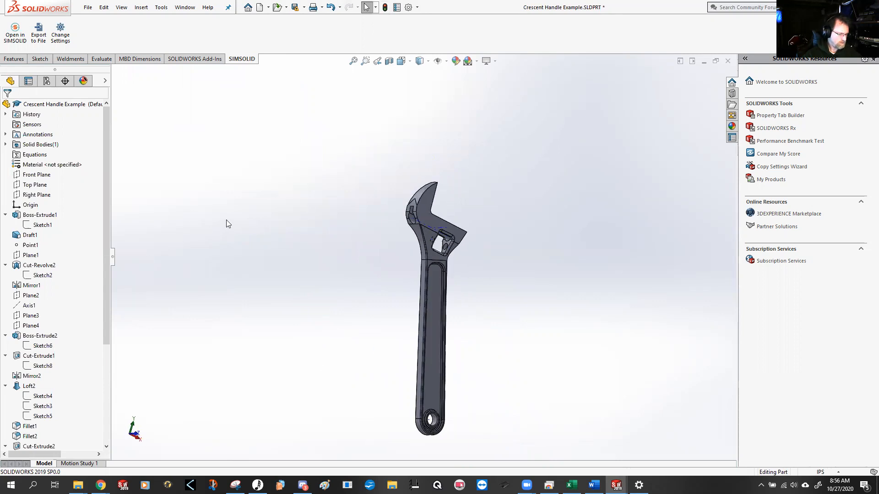
middle_click_drag(226, 219, 352, 247)
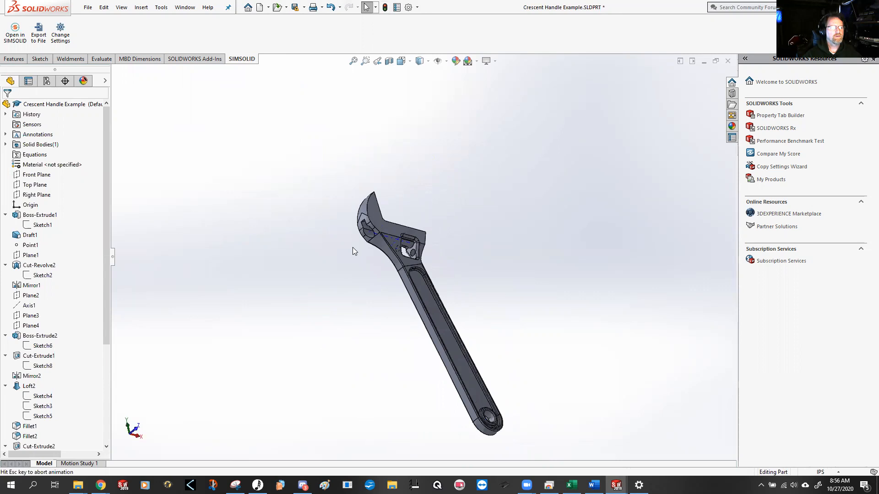
Review Sketch2 of Cut-Revolve2 against the jaw body, leave the sketch and return to the full wrench
scroll(351, 248, "down", 5)
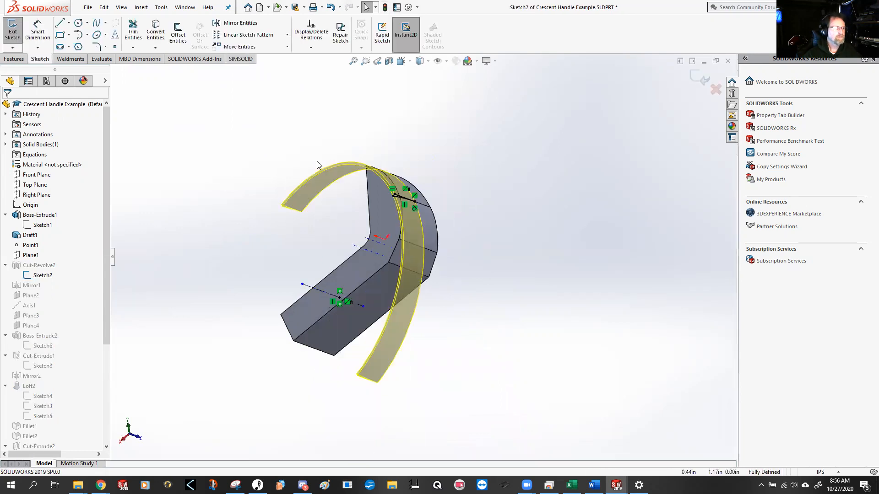
left_click(12, 30)
middle_click_drag(260, 294, 430, 142)
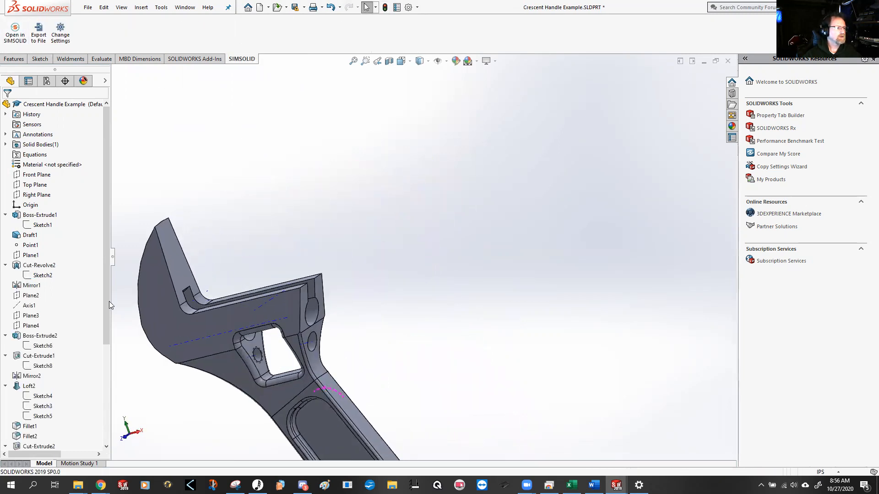
Check Plane3's angle dimension, then examine where the wrench head meets the handle from both sides
left_click(31, 315)
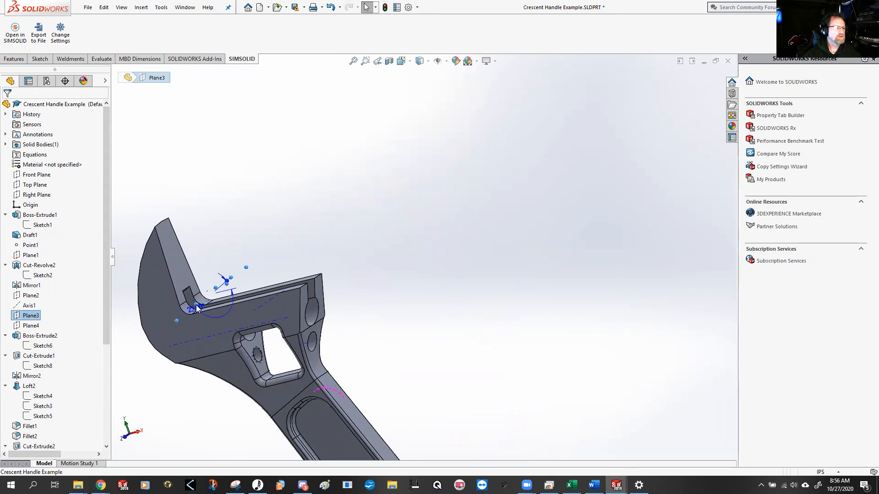
key("Escape")
scroll(326, 421, "down", 4)
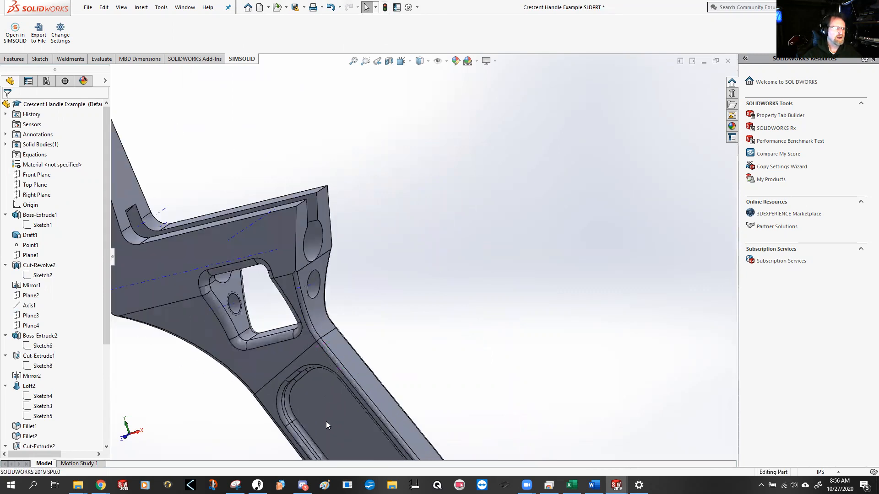
scroll(271, 373, "up", 2)
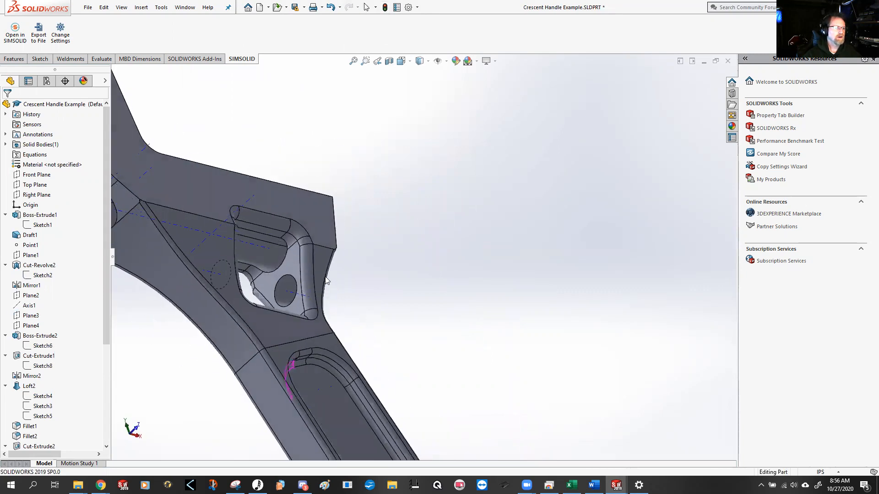
scroll(242, 380, "up", 4)
scroll(411, 336, "up", 3)
middle_click_drag(440, 321, 399, 418)
scroll(416, 305, "down", 3)
scroll(416, 304, "down", 1)
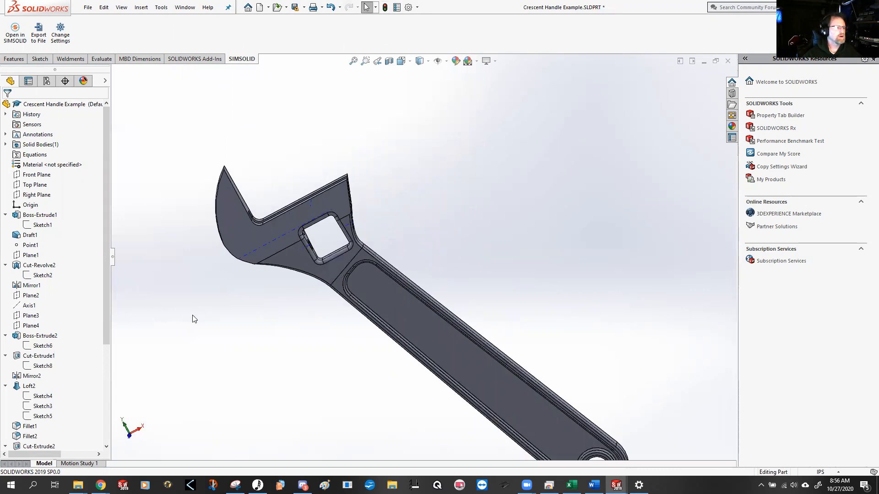
Review the dimensions of Sketch6 under Boss-Extrude2, including the rounded end and hole of the handle
scroll(105, 327, "down", 5)
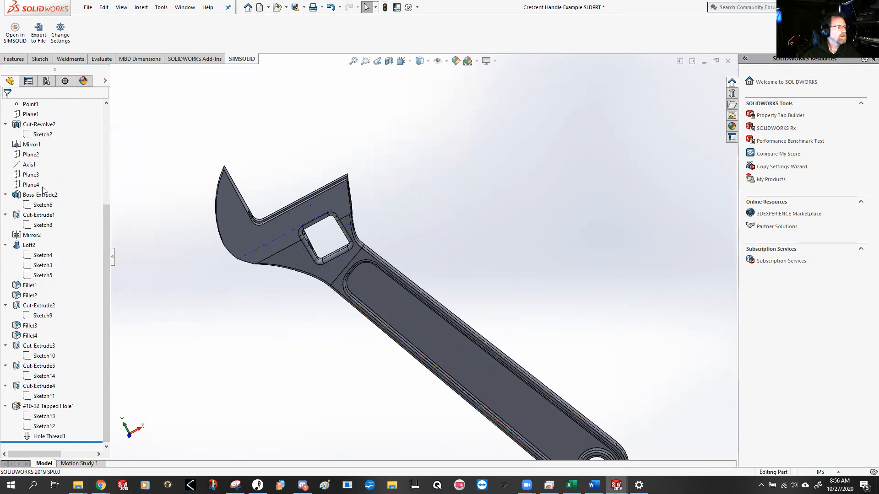
left_click(39, 204)
scroll(389, 368, "up", 5)
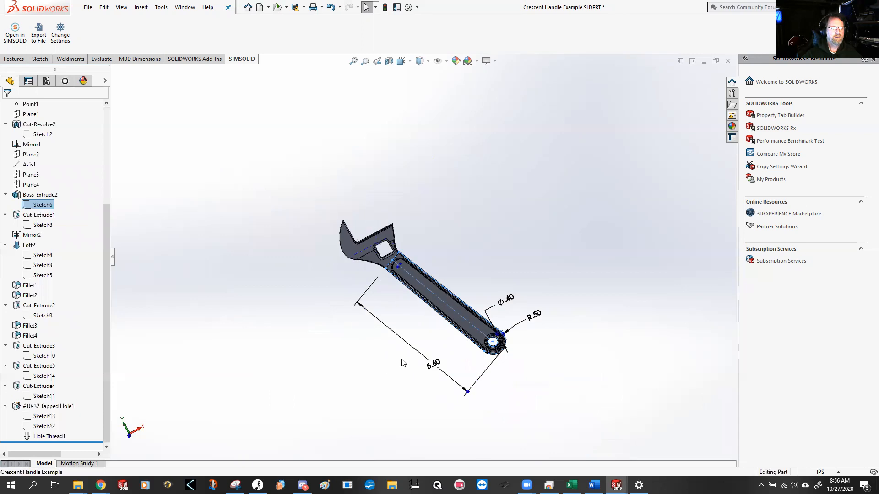
scroll(462, 337, "down", 3)
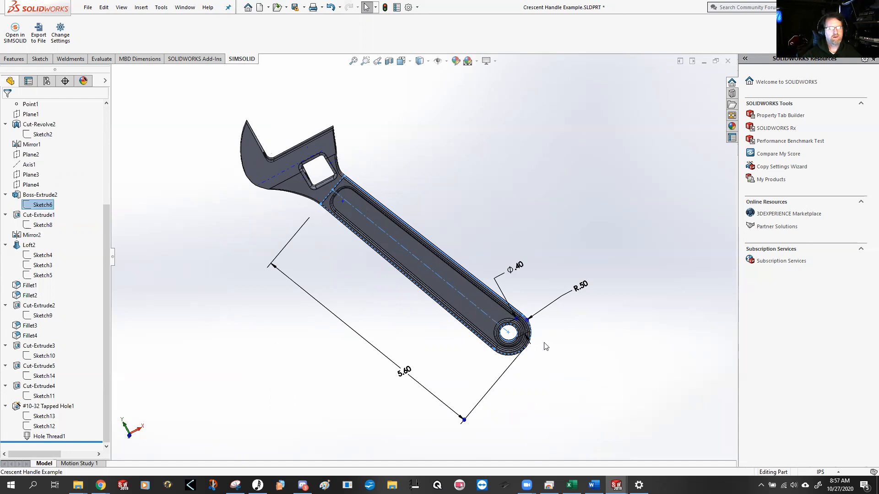
scroll(557, 336, "down", 3)
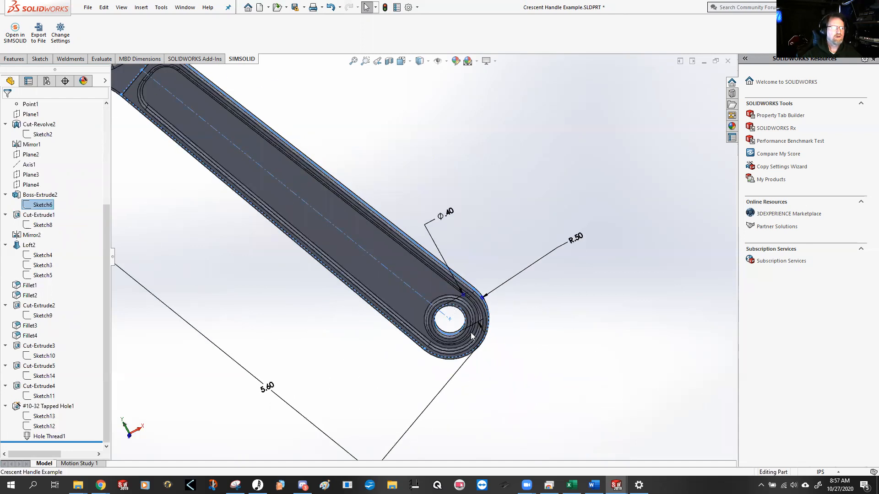
middle_click_drag(483, 345, 490, 296)
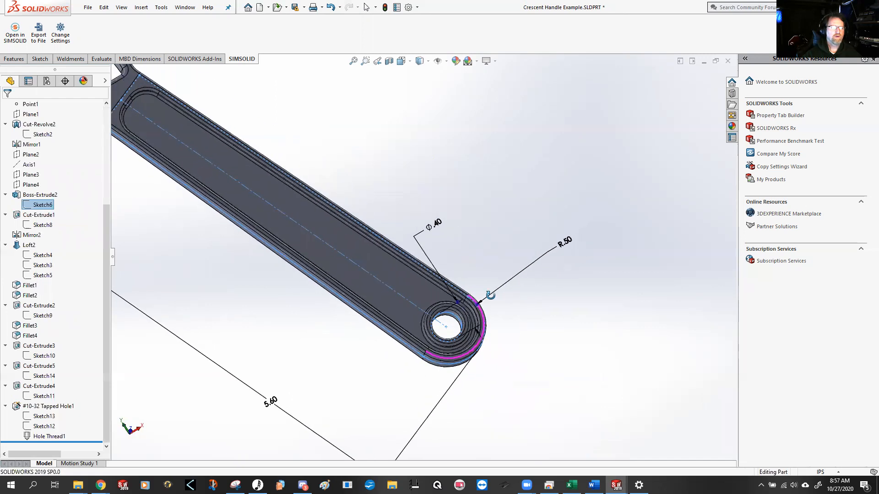
middle_click_drag(421, 338, 394, 398)
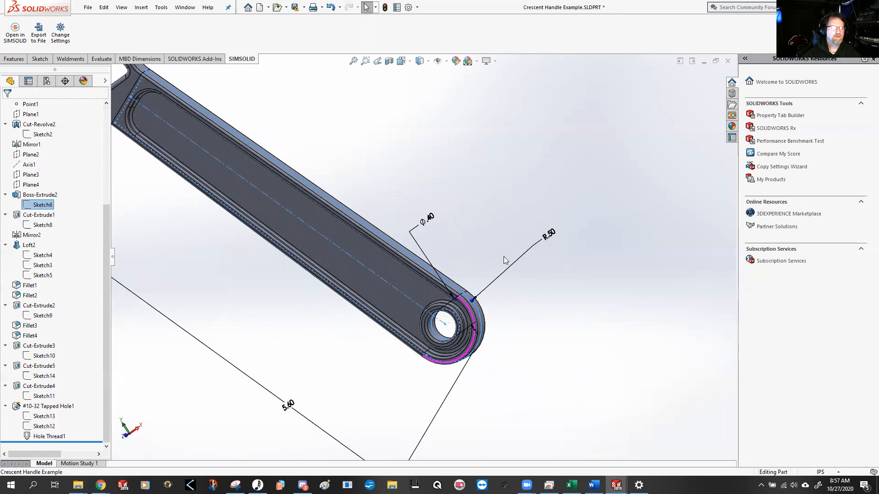
scroll(402, 285, "up", 2)
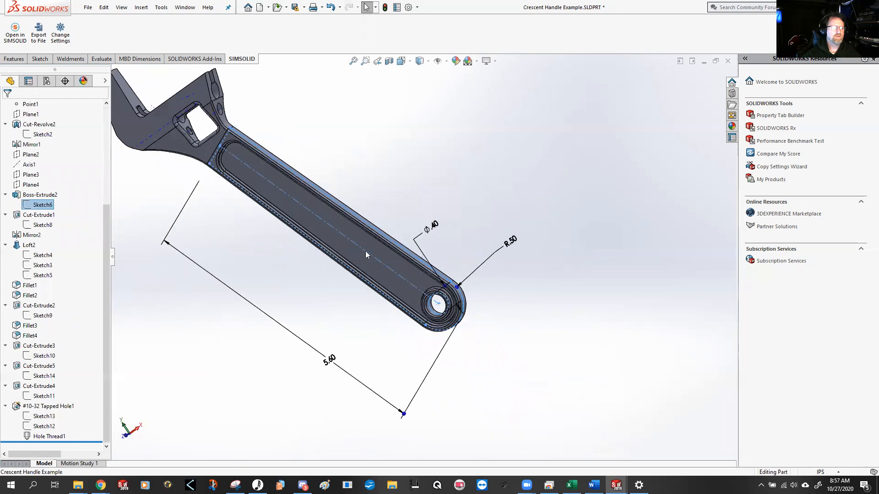
scroll(255, 162, "up", 2)
scroll(281, 160, "down", 1)
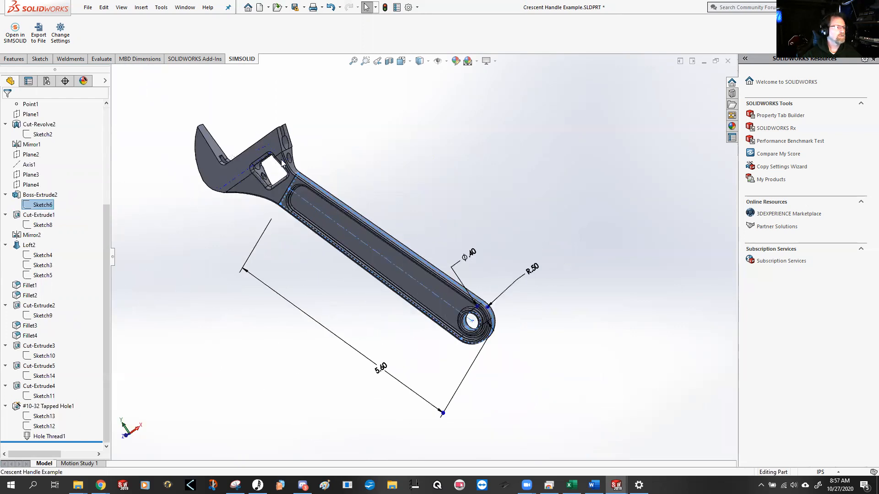
left_click(163, 204)
Open Sketch8 of Cut-Extrude1 to review the handle recess profile and its offsets, then leave the sketch
double_click(48, 225)
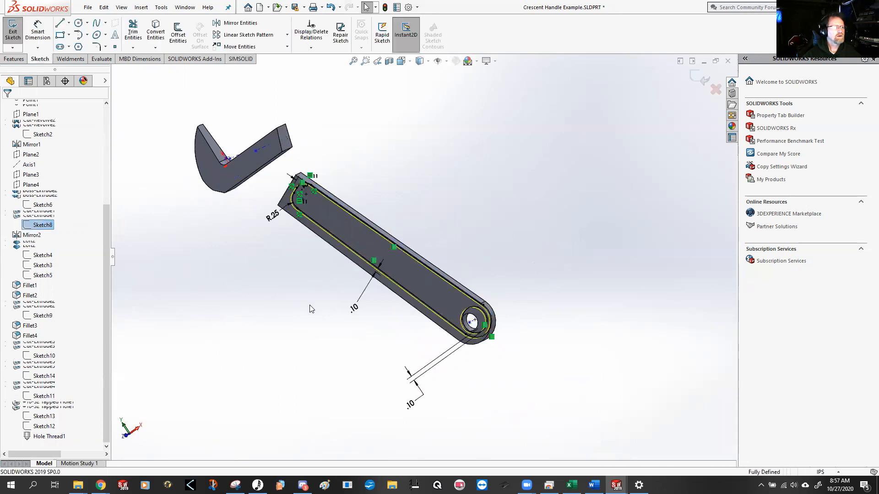
mouse_move(168, 342)
middle_mouse_down()
mouse_move(141, 322)
mouse_move(154, 394)
mouse_move(341, 369)
mouse_move(337, 430)
middle_mouse_up()
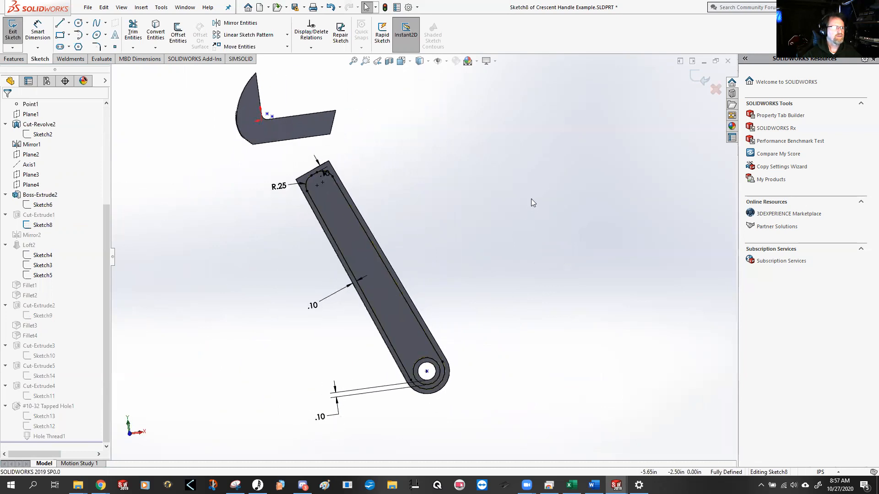
double_click(513, 203)
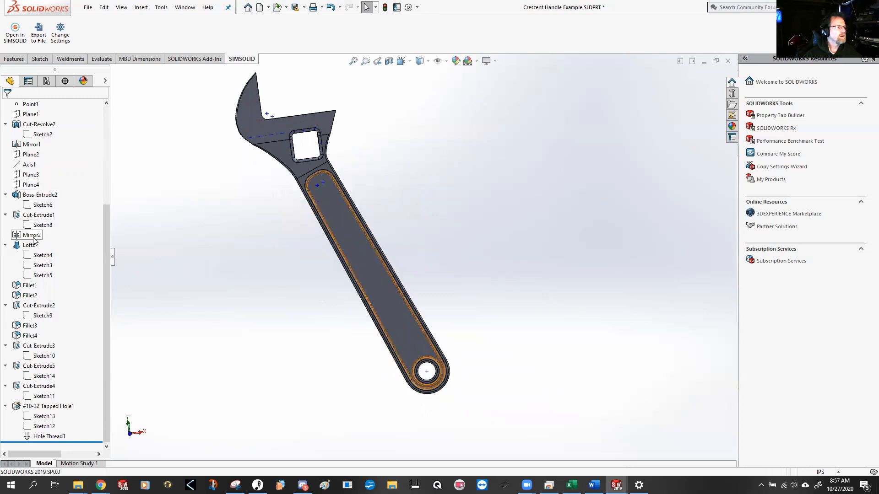
View the Mirror2 feature on the handle recess and clear the selection
left_click(32, 236)
middle_click_drag(387, 271, 397, 306)
left_click(189, 223)
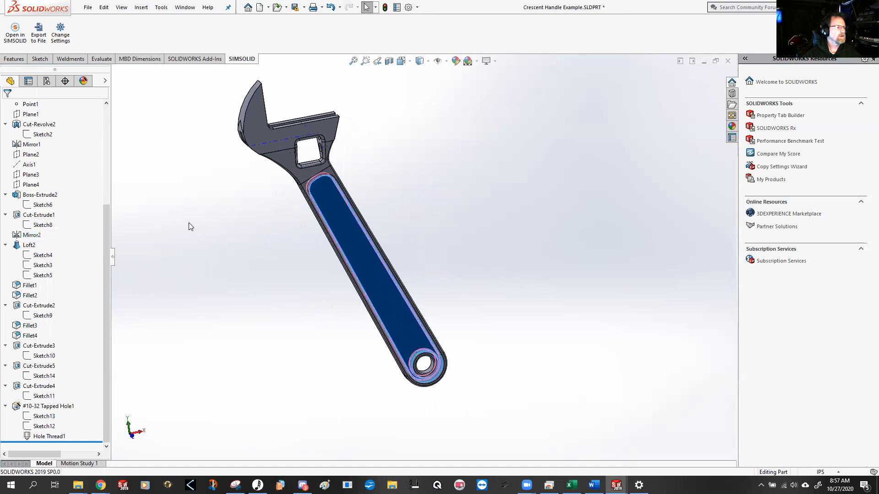
Review Loft2's profile sketches Sketch4, Sketch3 and Sketch5 one after another, then leave sketch editing
left_click(43, 255)
left_click(54, 227)
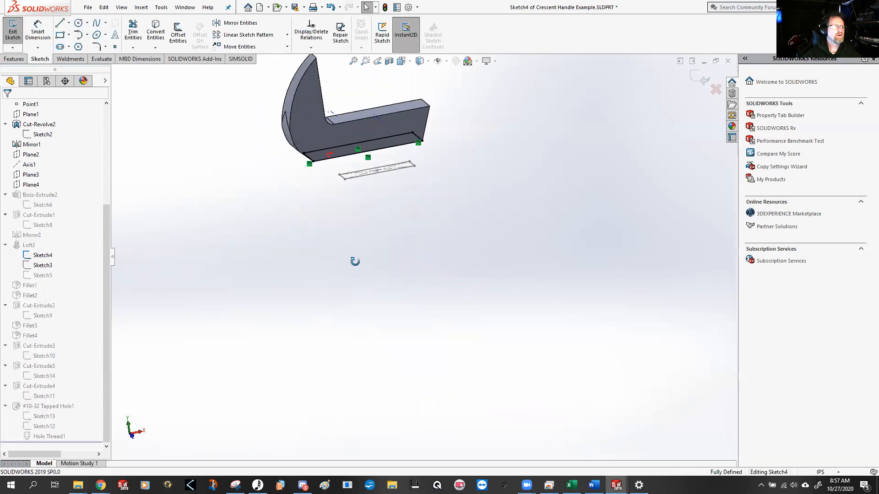
double_click(46, 267)
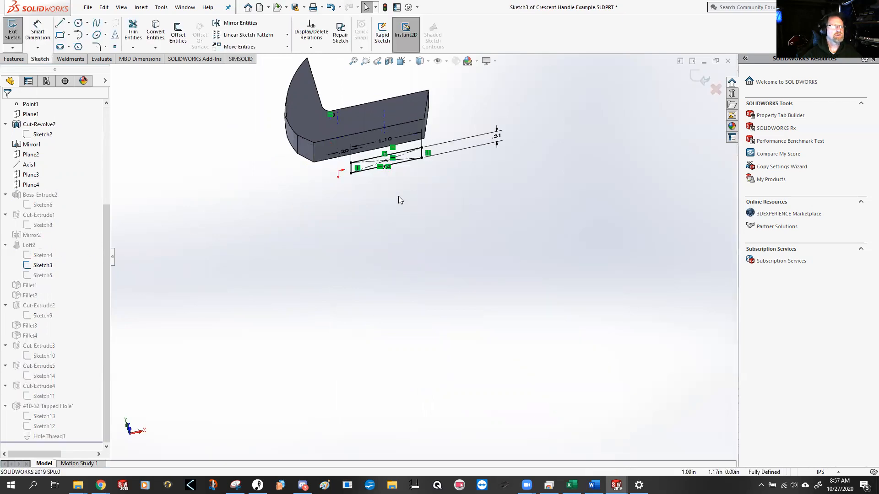
double_click(44, 275)
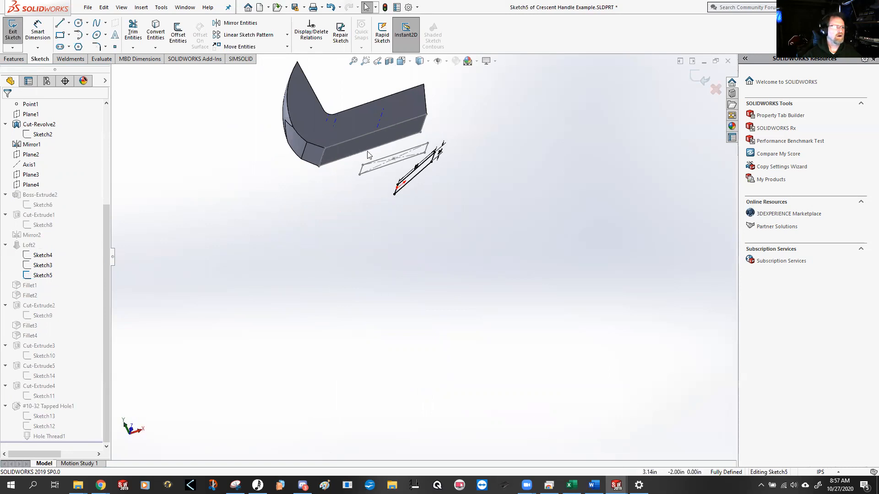
scroll(376, 97, "down", 2)
scroll(411, 177, "up", 3)
double_click(481, 154)
Highlight Fillet1 and examine its edges along the handle, the recess and the transition to the head
left_click(28, 285)
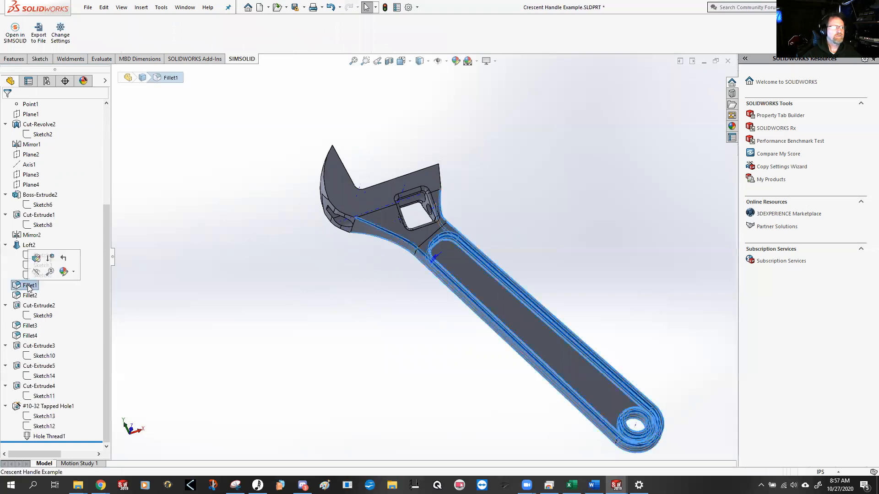
mouse_move(280, 287)
middle_mouse_down()
mouse_move(278, 322)
mouse_move(312, 260)
mouse_move(394, 220)
mouse_move(272, 288)
middle_mouse_up()
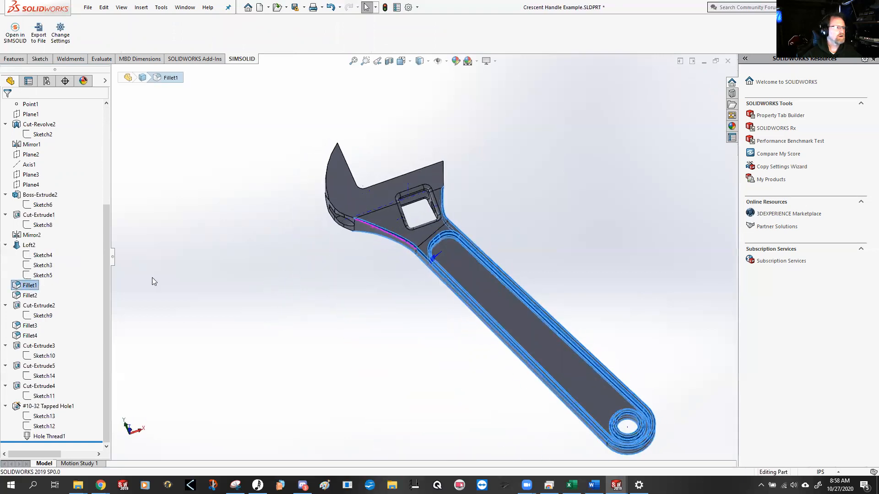
left_click(127, 278)
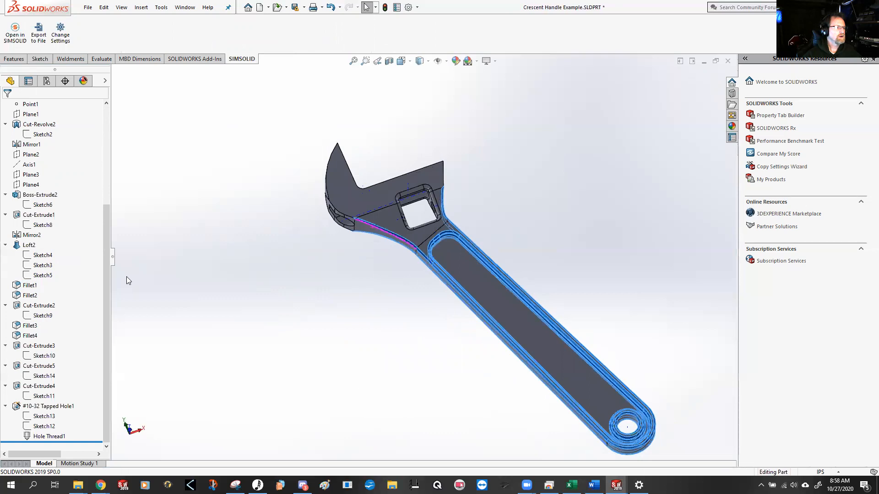
left_click(26, 285)
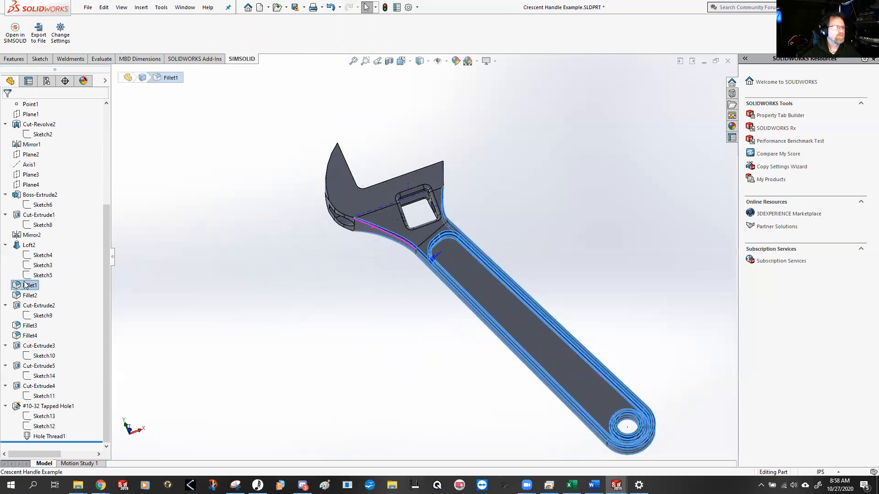
scroll(429, 265, "down", 5)
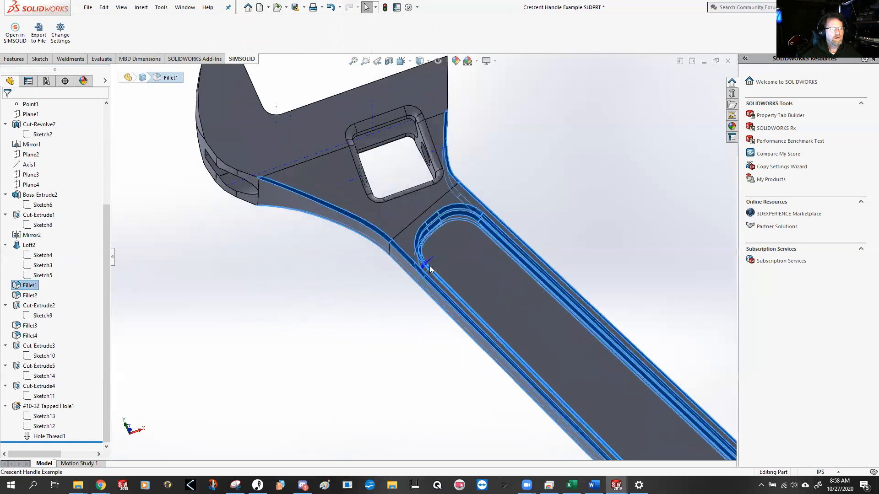
Inspect Fillet1's edges around the handle recess up close and over the whole handle, then clear the selection
scroll(429, 265, "down", 3)
middle_click_drag(418, 282, 416, 219)
scroll(421, 232, "up", 10)
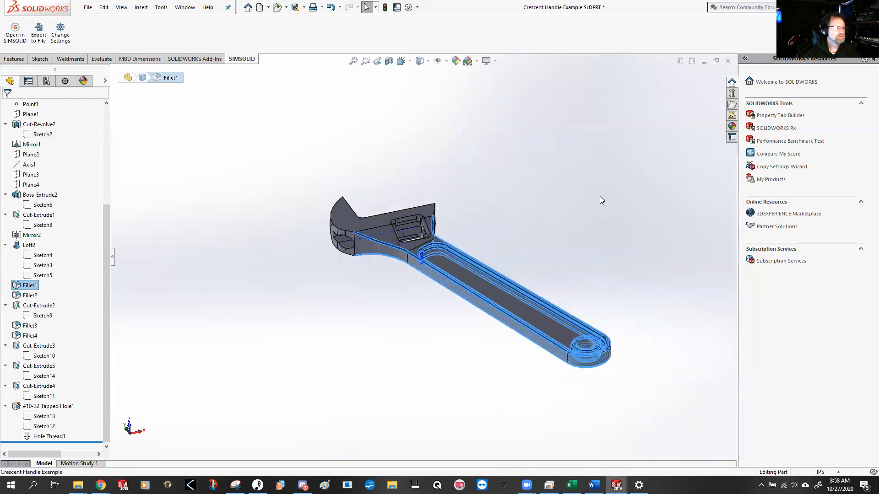
left_click(600, 196)
Highlight Fillet2 and examine its rounded faces on the outer curve behind the fixed jaw
left_click(28, 296)
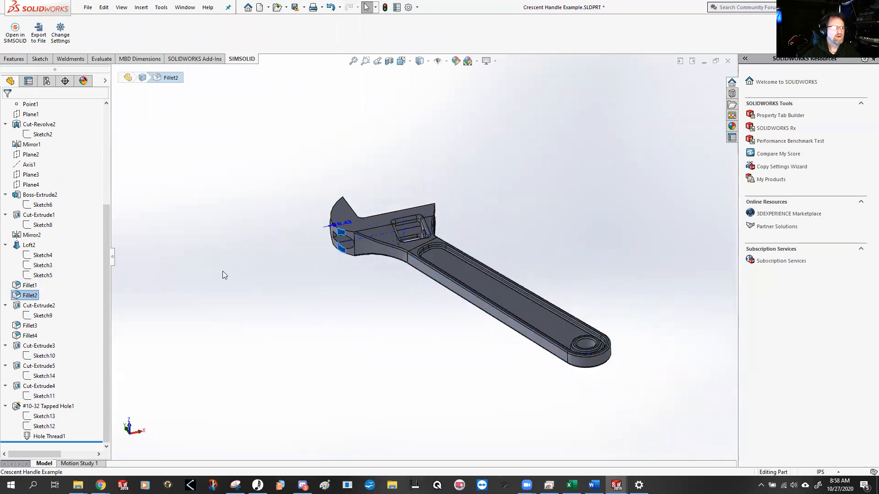
middle_click_drag(374, 262, 402, 337)
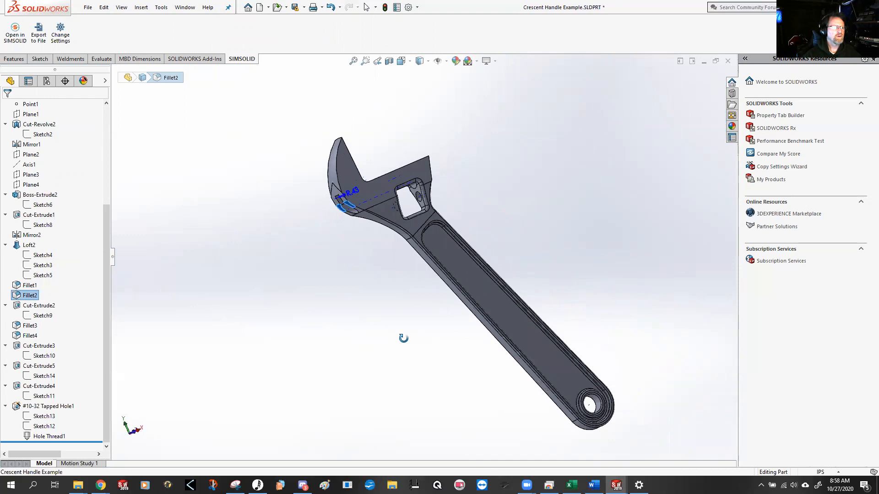
scroll(357, 211, "down", 5)
scroll(370, 218, "up", 2)
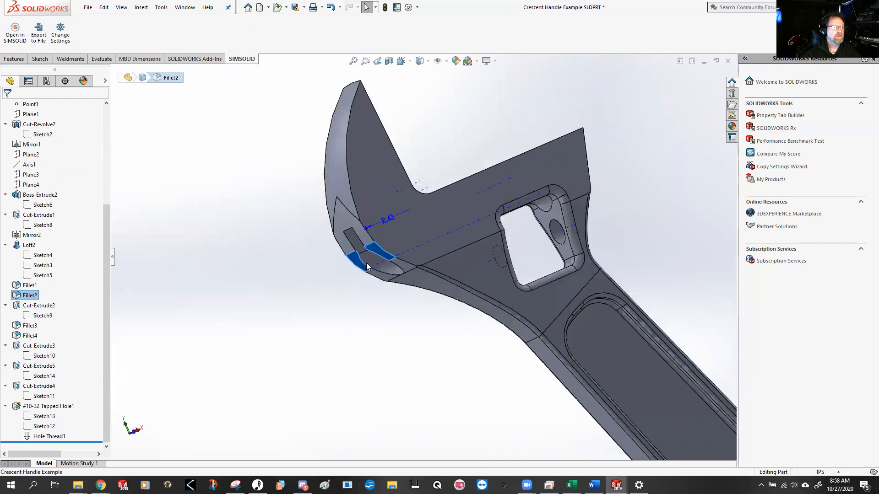
middle_click_drag(366, 262, 339, 280)
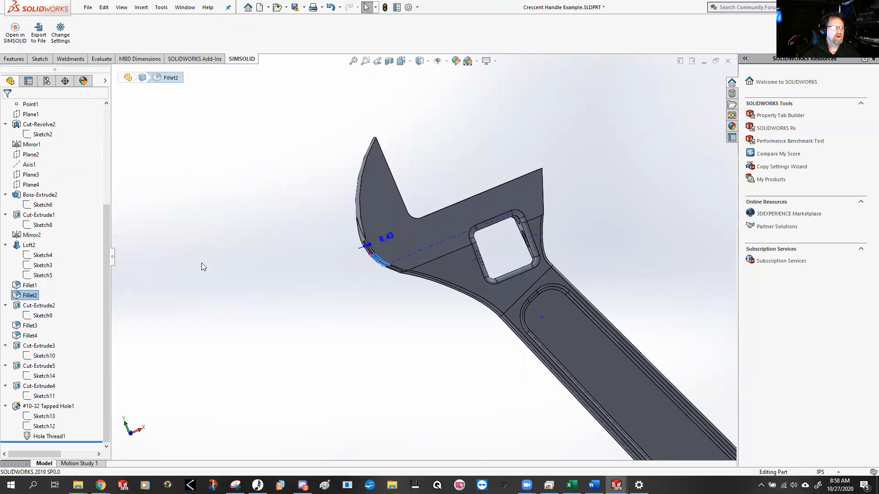
Open Sketch9 of Cut-Extrude2 to review the window profile in the head and its dimensions, then leave the sketch
double_click(43, 317)
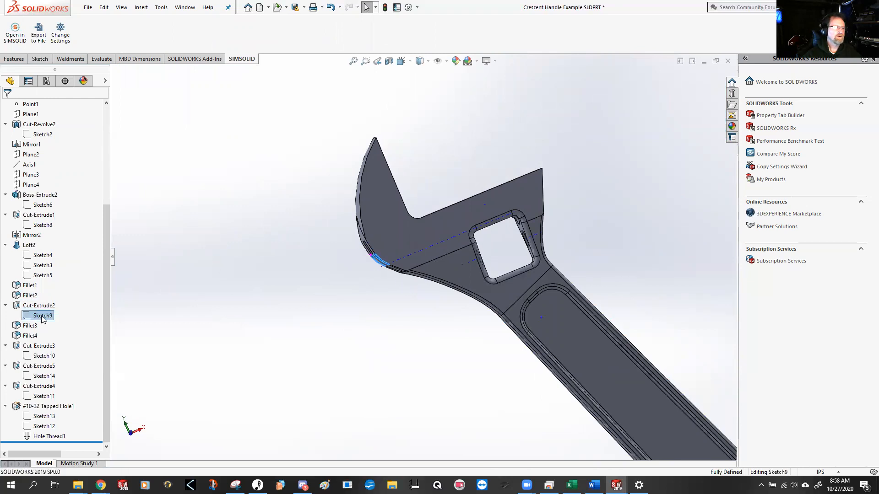
scroll(432, 299, "up", 3)
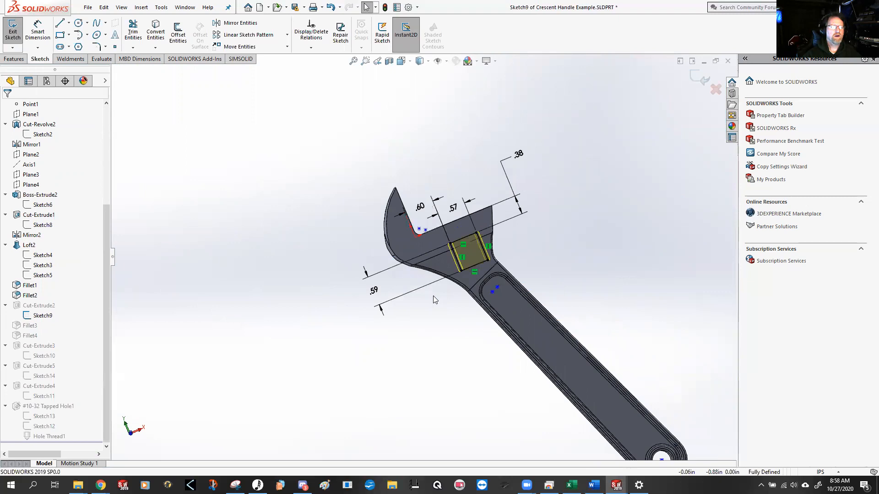
scroll(565, 259, "down", 3)
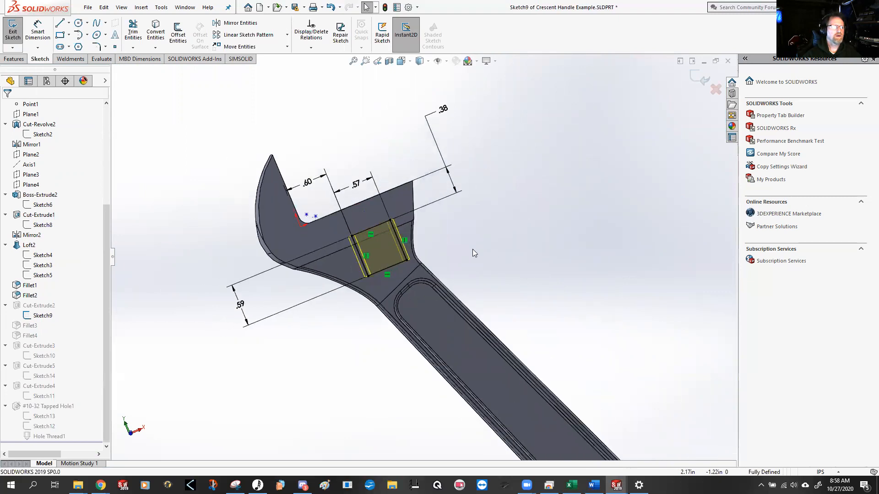
mouse_move(435, 256)
middle_mouse_down()
mouse_move(443, 271)
mouse_move(444, 249)
mouse_move(435, 253)
middle_mouse_up()
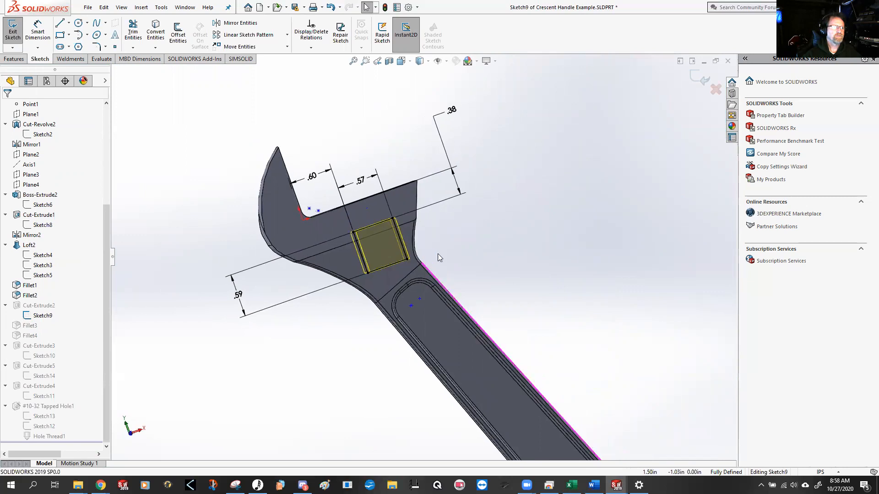
double_click(494, 239)
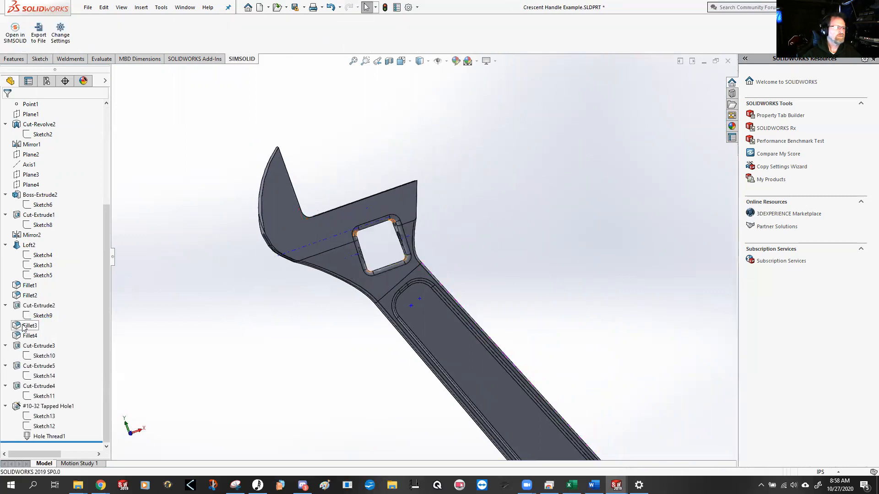
Highlight Fillet3 and Fillet4 one after the other and examine the rounded corners and edges of the head's window
left_click(23, 324)
mouse_move(602, 241)
middle_mouse_down()
mouse_move(559, 261)
mouse_move(585, 205)
mouse_move(610, 255)
mouse_move(596, 243)
middle_mouse_up()
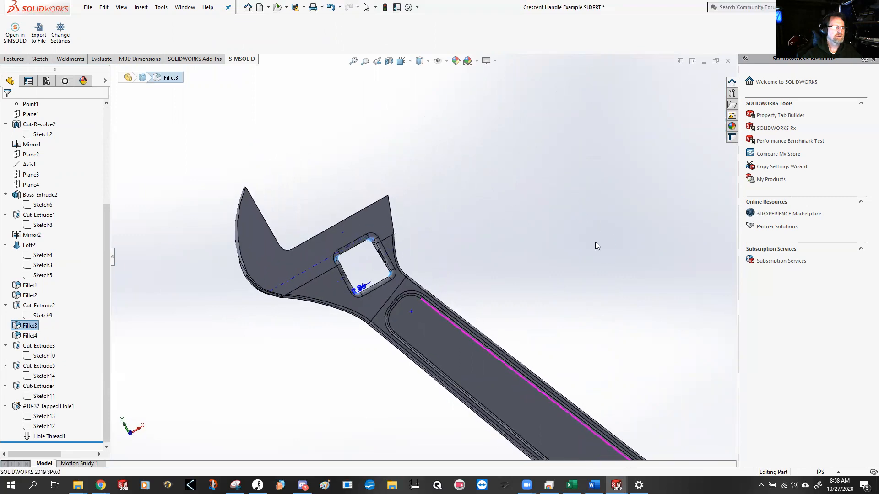
left_click(192, 312)
left_click(26, 336)
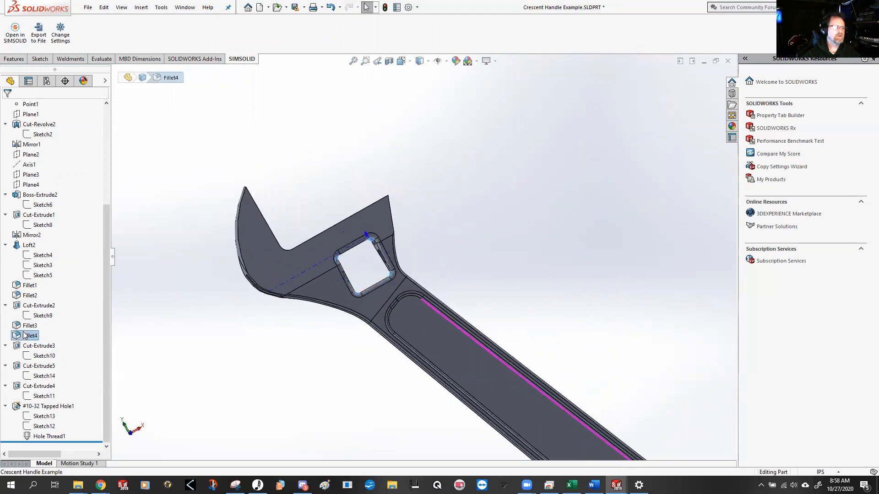
middle_click_drag(491, 246, 458, 255)
middle_click_drag(511, 228, 564, 230)
left_click(456, 224)
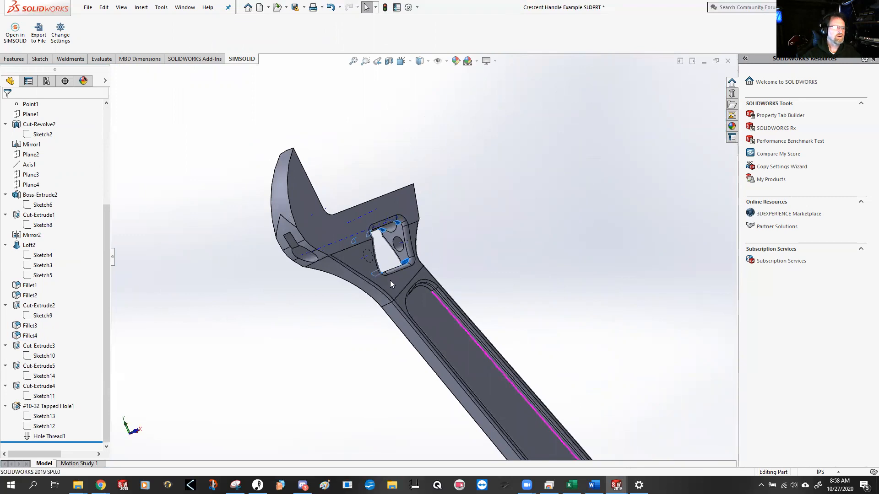
Open Sketch10 of Cut-Extrude3, face it straight on to review the keyhole-shaped slot profile, then leave the sketch
double_click(45, 355)
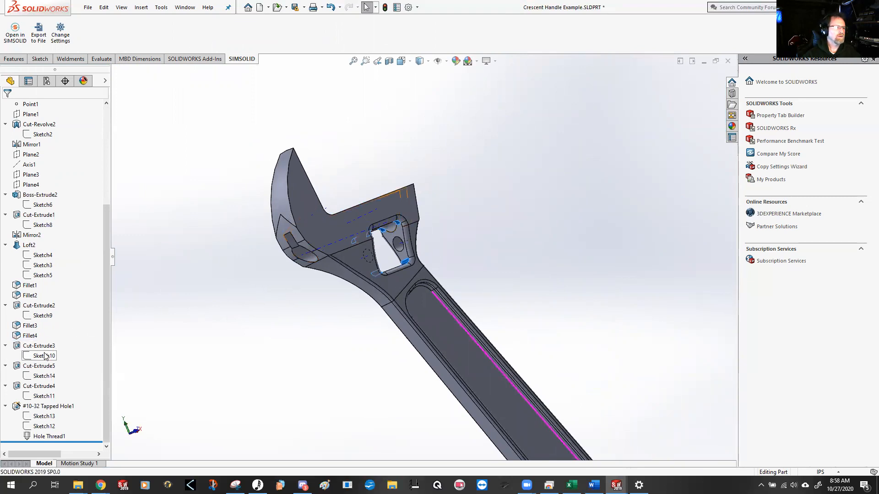
mouse_move(686, 262)
middle_mouse_down()
mouse_move(563, 304)
mouse_move(573, 330)
mouse_move(555, 323)
mouse_move(552, 334)
mouse_move(563, 328)
mouse_move(514, 313)
middle_mouse_up()
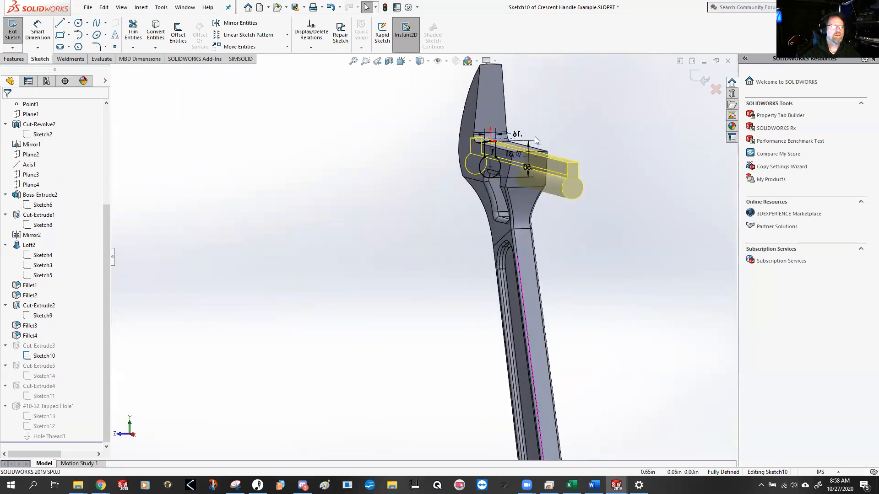
double_click(586, 165)
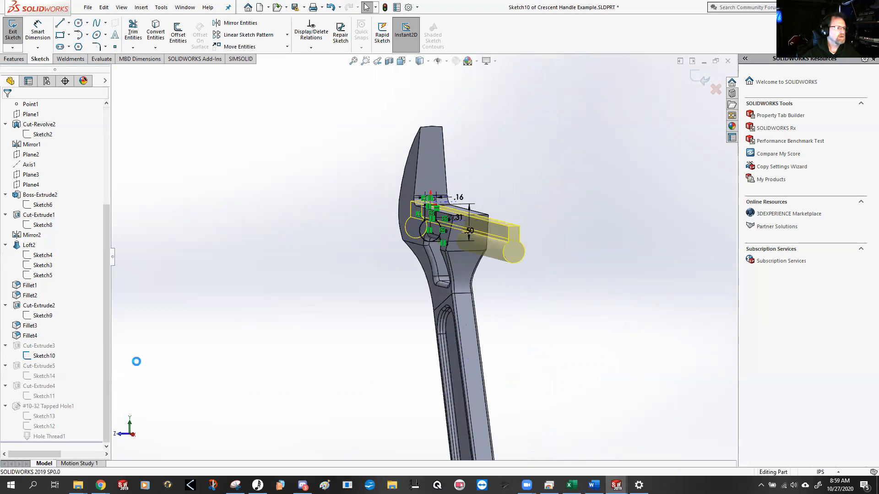
double_click(47, 357)
key("ctrl+8")
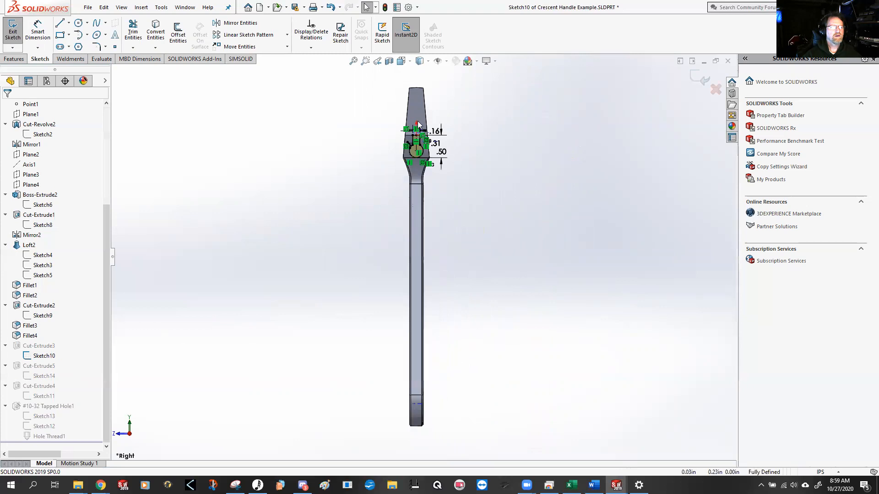
scroll(431, 149, "down", 5)
scroll(429, 238, "down", 4)
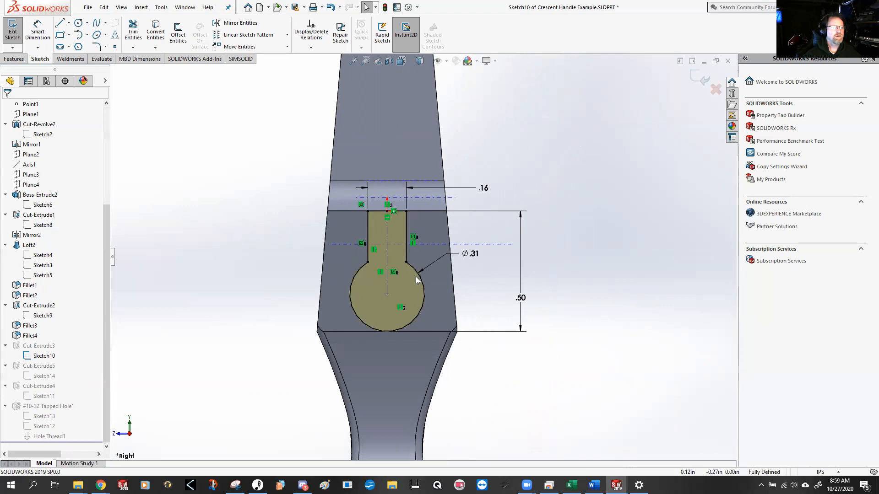
scroll(394, 271, "up", 5)
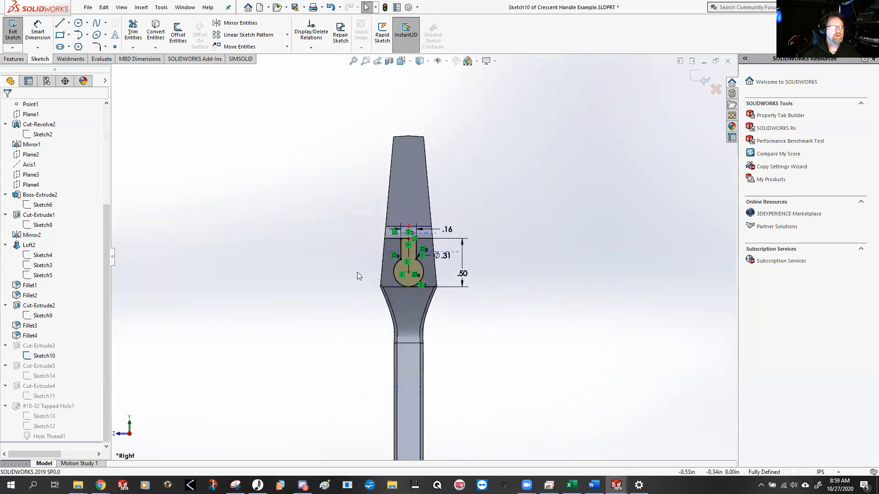
scroll(352, 280, "down", 1)
double_click(244, 293)
Open Sketch14 of Cut-Extrude5 and examine its triangular cut profile at the base of the jaw from several angles
double_click(51, 379)
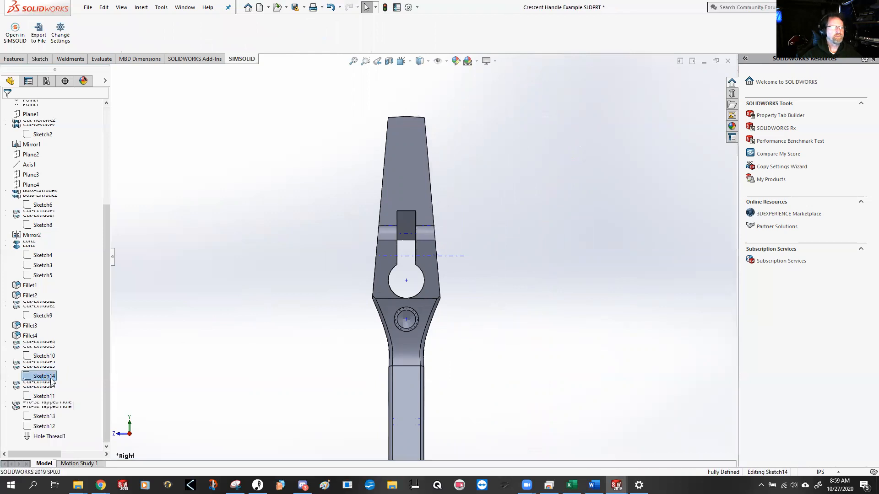
middle_click_drag(314, 343, 351, 377)
scroll(298, 209, "down", 5)
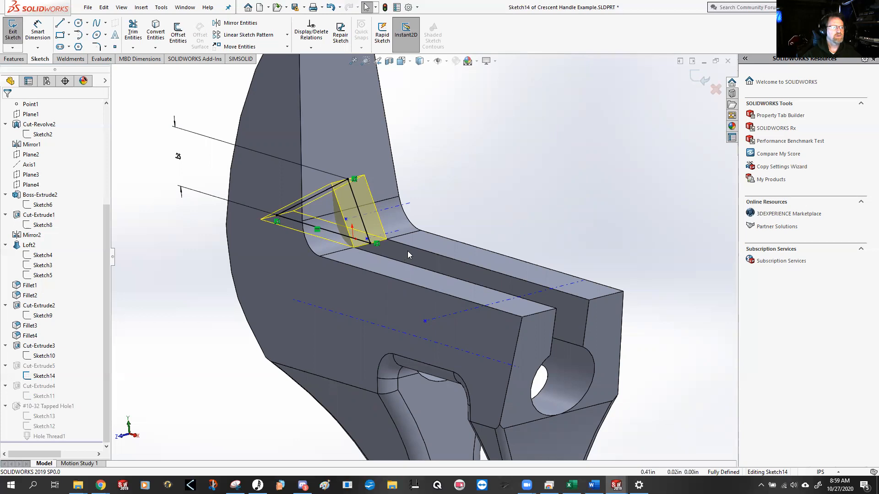
key("z")
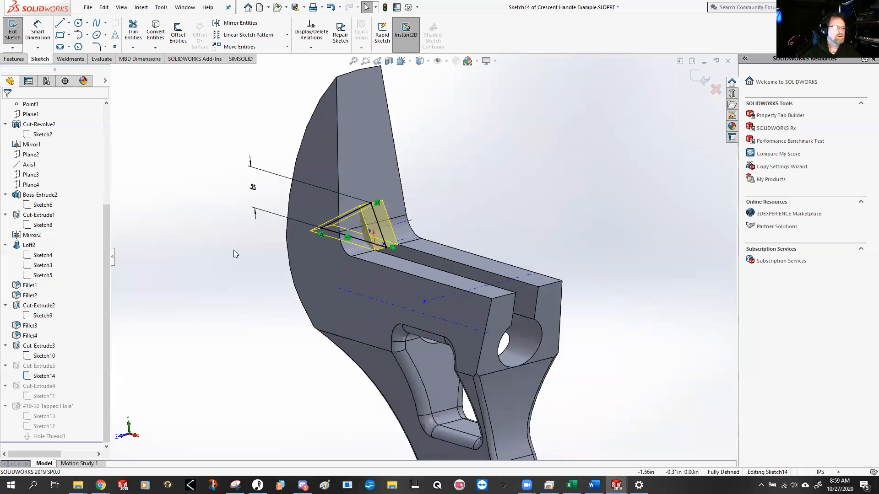
middle_click_drag(224, 266, 340, 264)
middle_click_drag(309, 280, 215, 280)
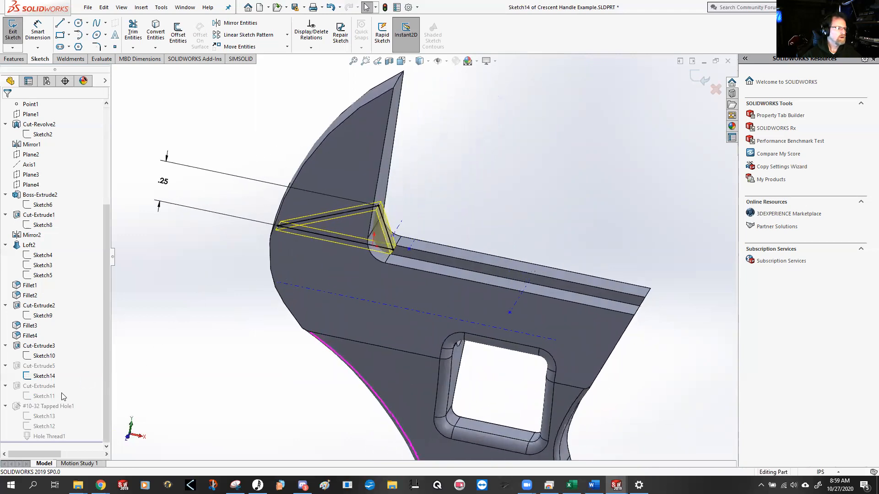
Leave the sketch, highlight Sketch11 of Cut-Extrude4 to review the round hole below the slot, and clear the selection
left_click(44, 396)
middle_click_drag(323, 386, 460, 334)
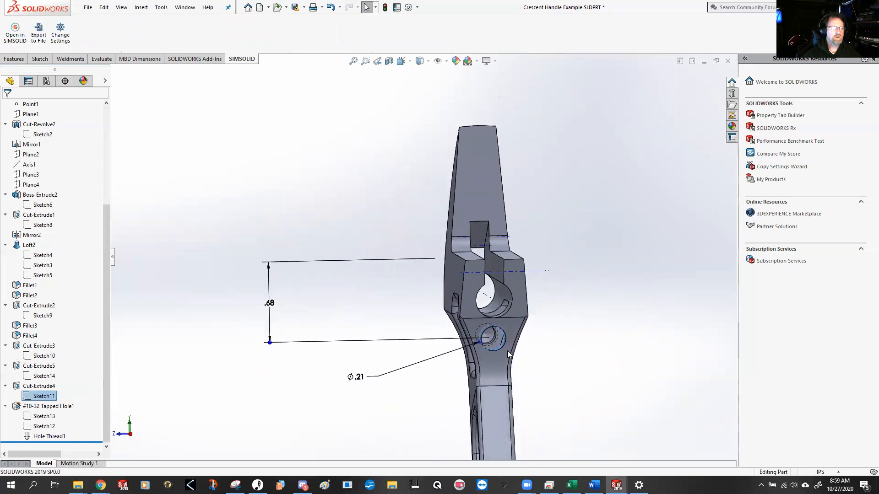
scroll(507, 350, "down", 2)
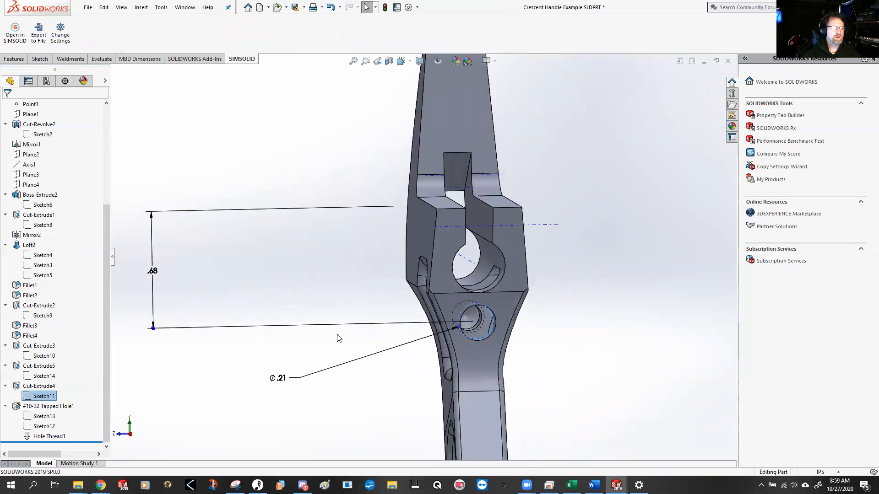
middle_click_drag(254, 374, 261, 373)
left_click(247, 365)
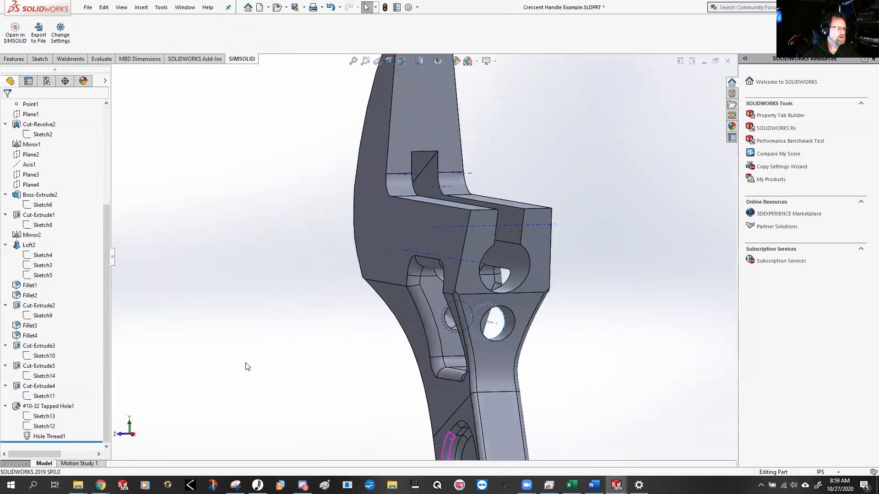
Highlight the #10-32 Tapped Hole1 feature and examine its position and sketches inside the head's window
left_click(58, 406)
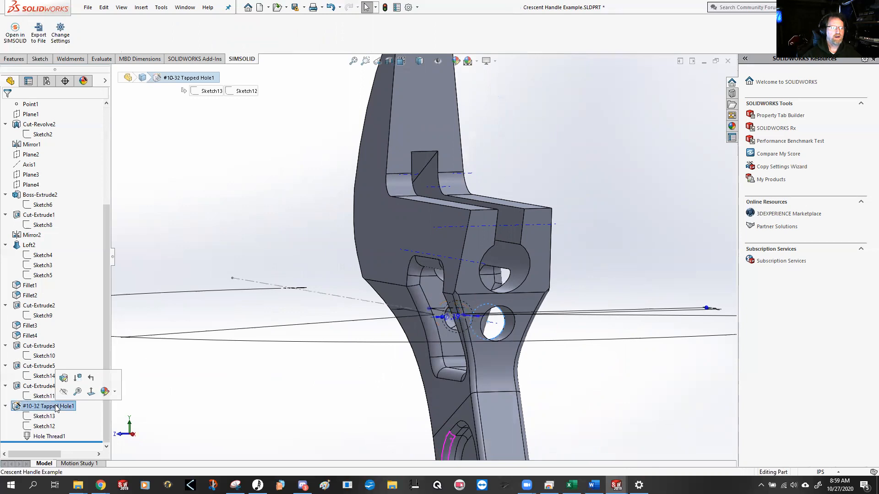
scroll(355, 359, "up", 2)
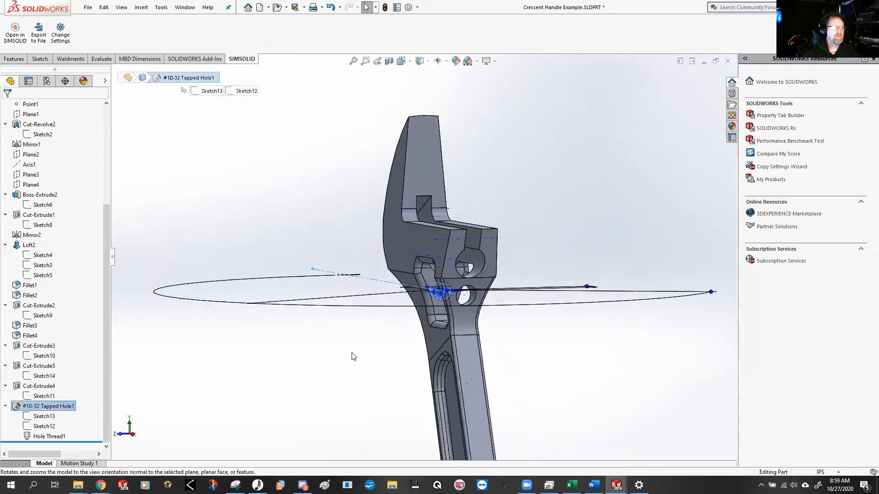
middle_click_drag(351, 350, 366, 382)
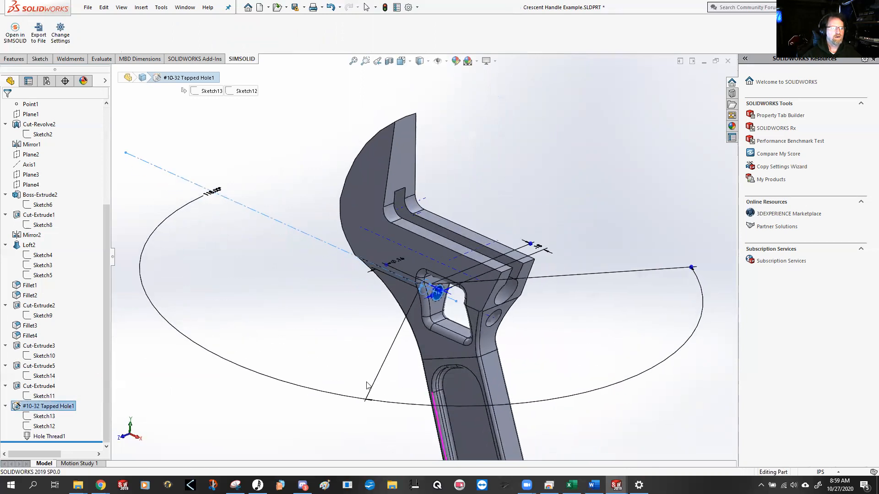
scroll(446, 306, "down", 2)
scroll(447, 305, "down", 1)
scroll(445, 295, "up", 1)
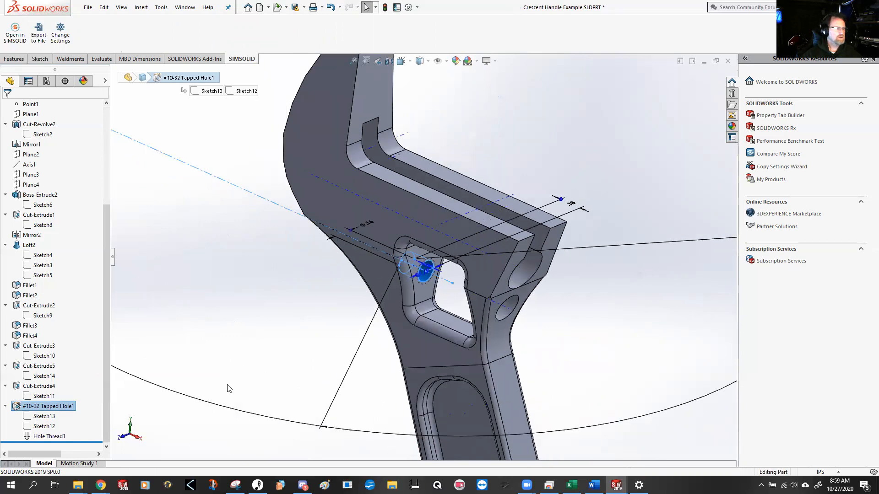
Open #10-32 Tapped Hole1's specification, try the near side countersink option, close the specification, and inspect the hole in the window
right_click(47, 407)
left_click(54, 275)
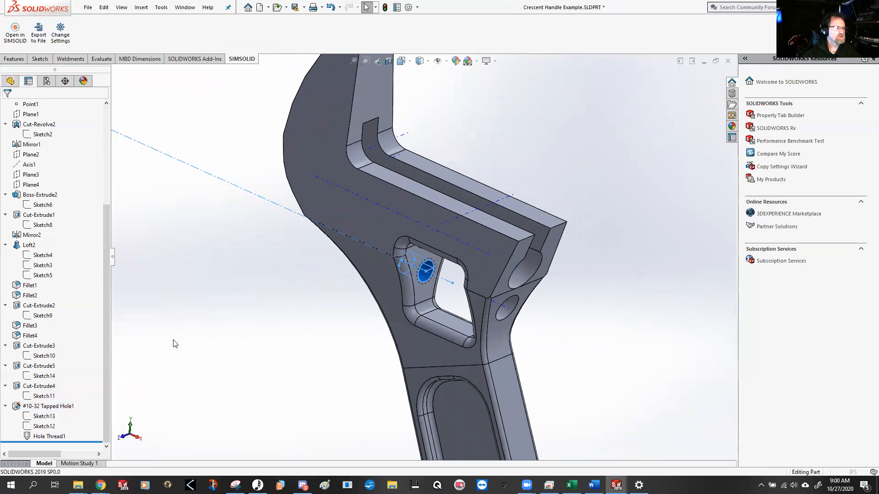
scroll(91, 425, "down", 3)
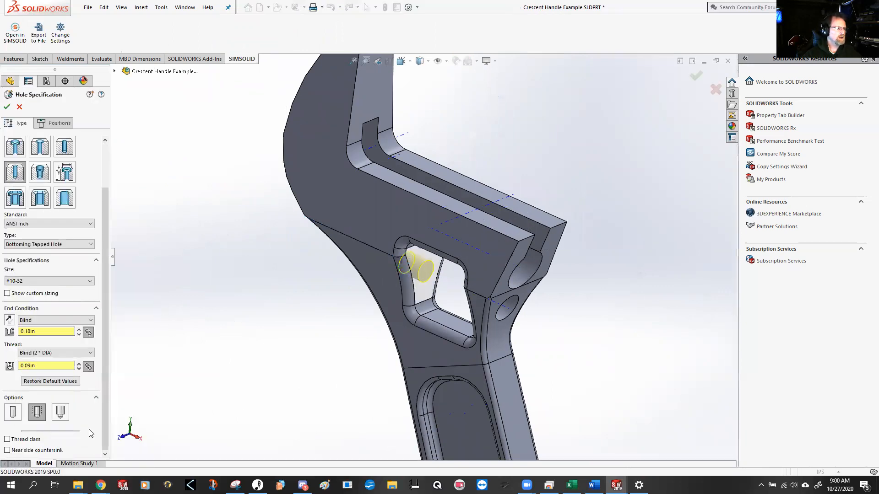
left_click(8, 450)
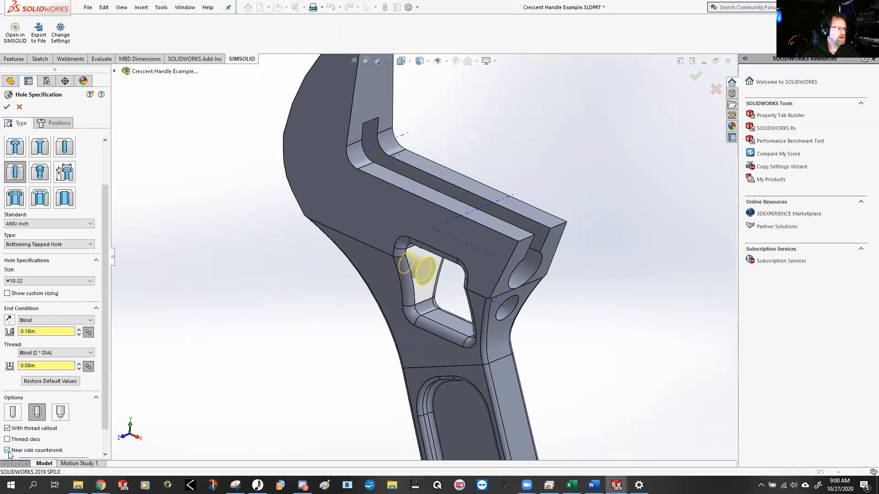
left_click(6, 107)
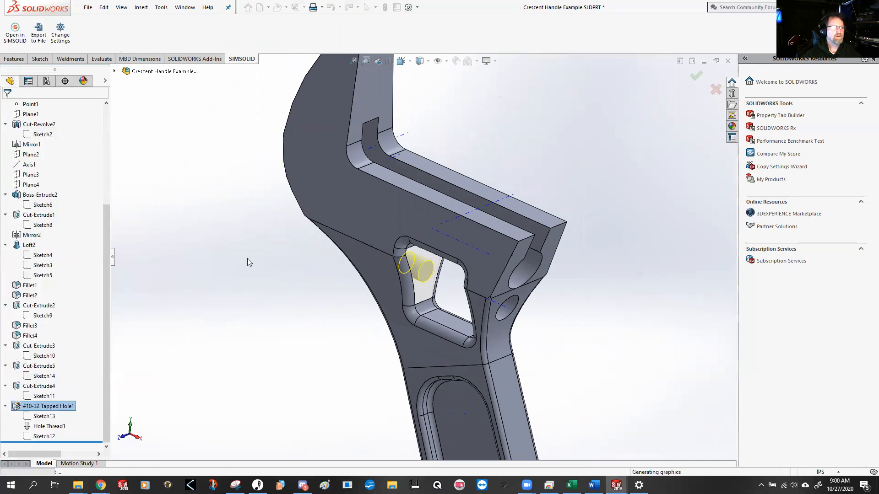
left_click(274, 279)
scroll(482, 265, "down", 2)
scroll(482, 266, "up", 2)
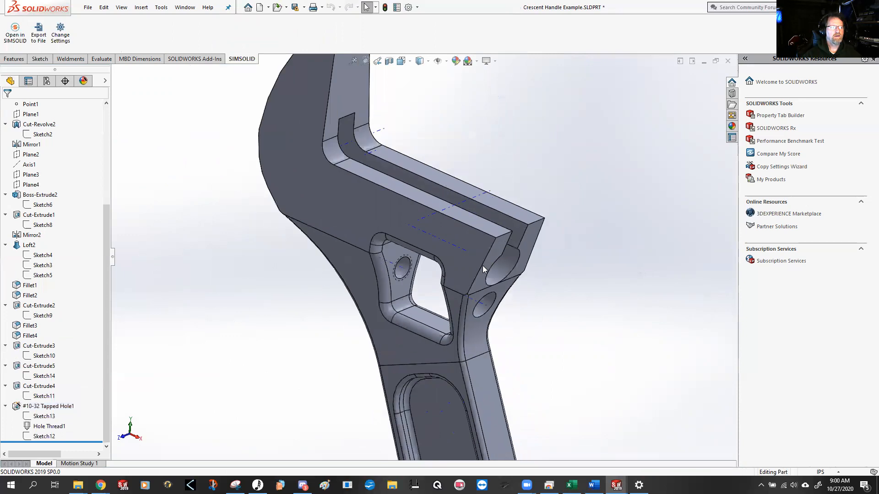
scroll(482, 265, "up", 1)
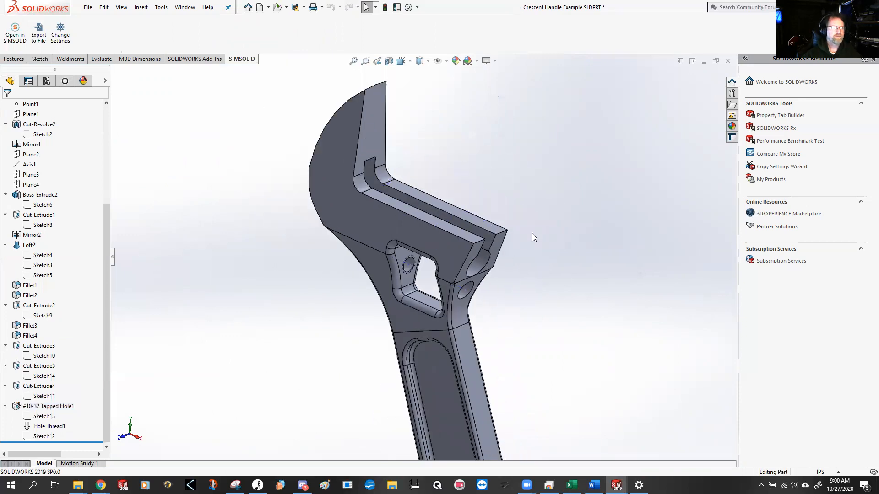
middle_click_drag(508, 283, 534, 259)
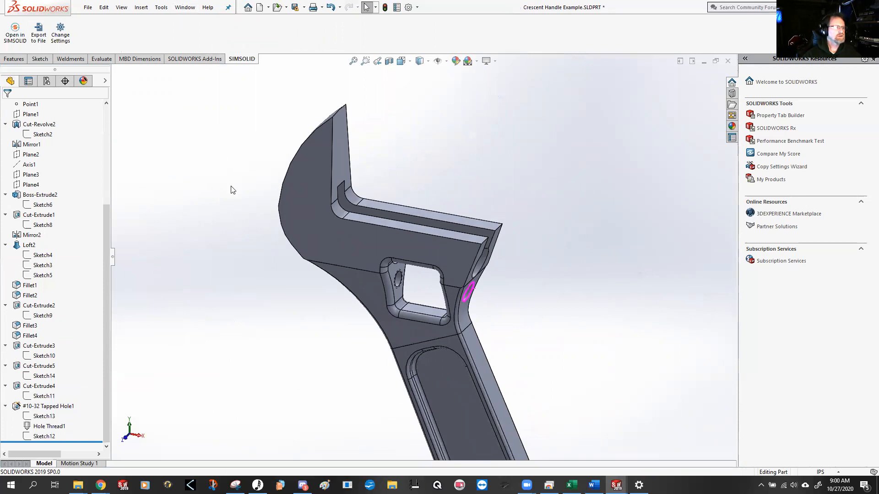
Switch to the Crescent Wrench Set Screw document in Chrome and read its instructions, reference drawing, checklist and example feature tree
key("alt+Tab")
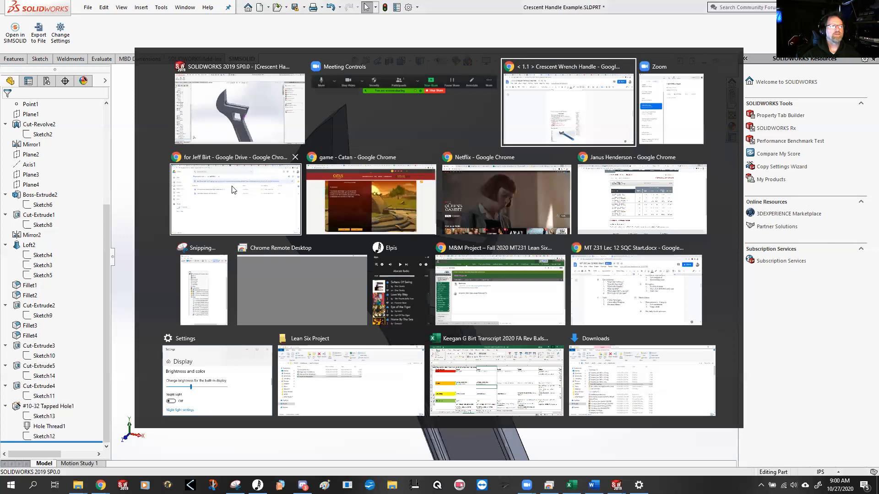
left_click(280, 9)
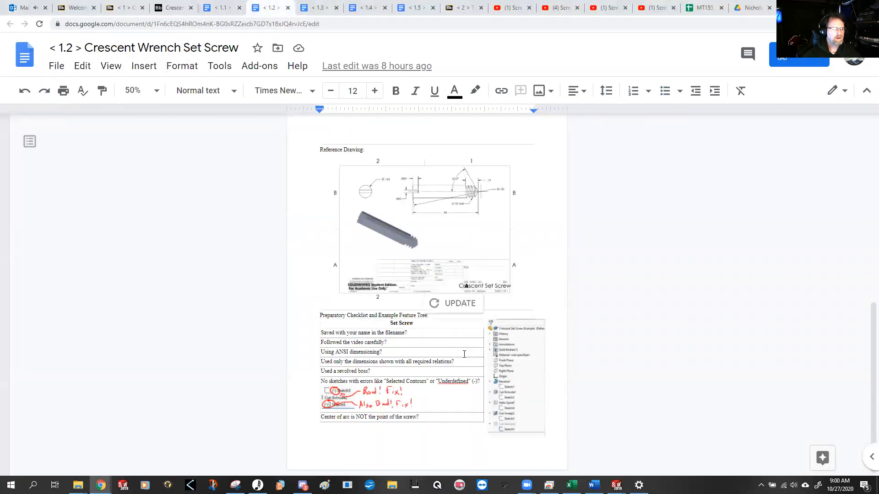
scroll(462, 353, "up", 4)
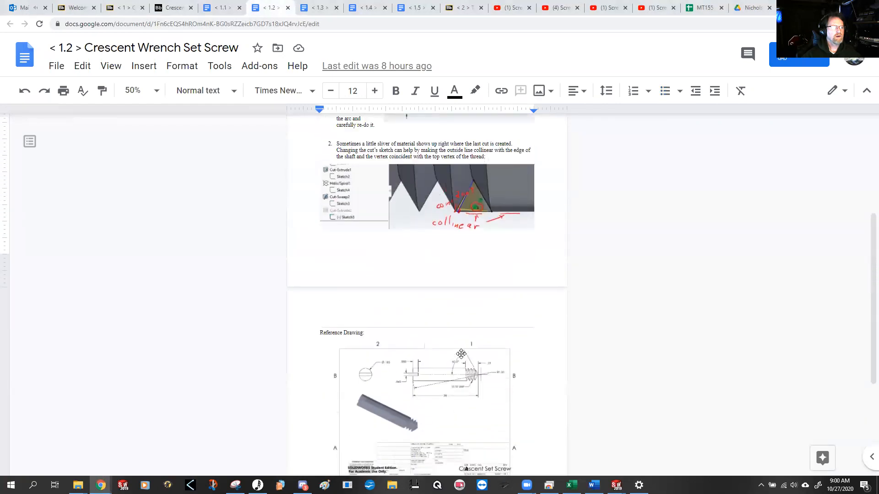
scroll(462, 354, "up", 4)
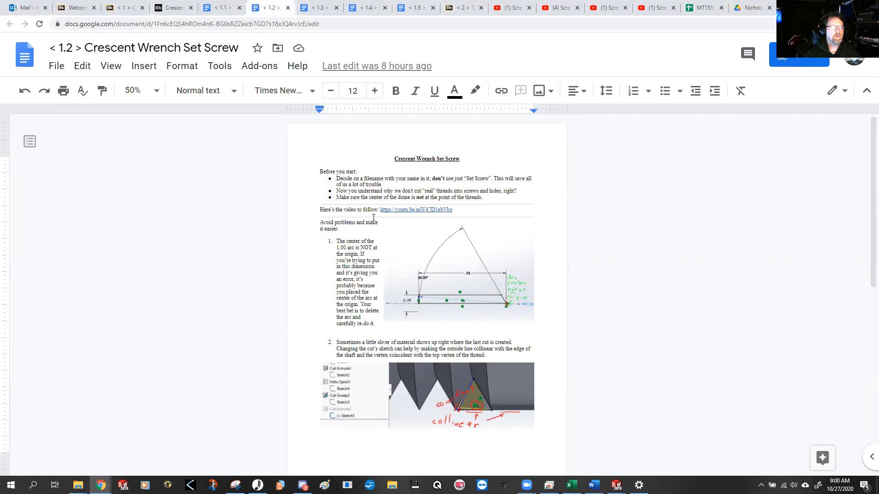
scroll(380, 265, "down", 2)
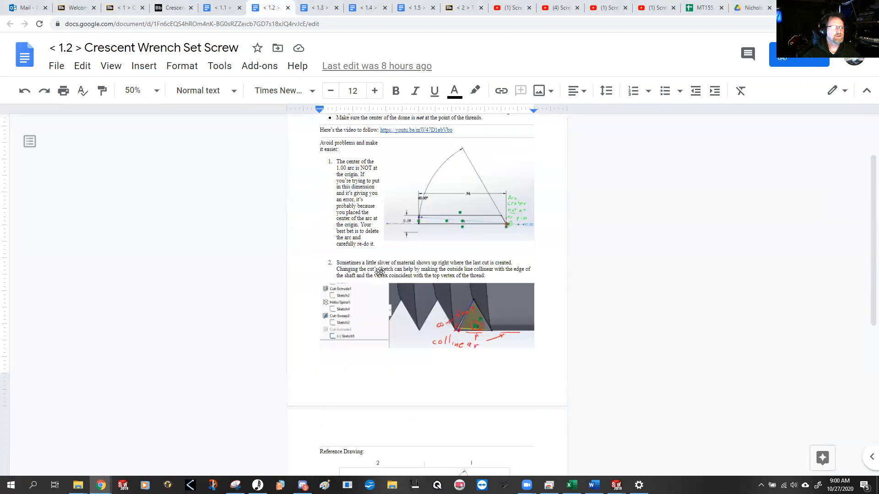
scroll(367, 243, "down", 5)
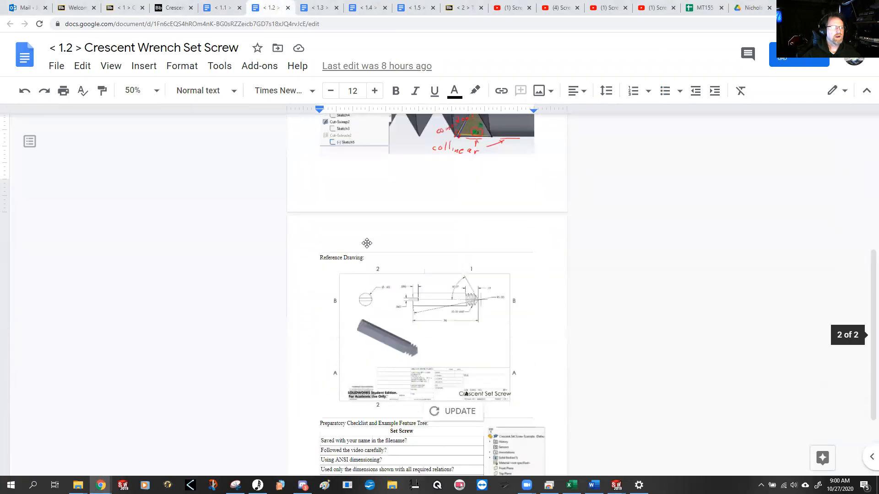
scroll(366, 243, "down", 2)
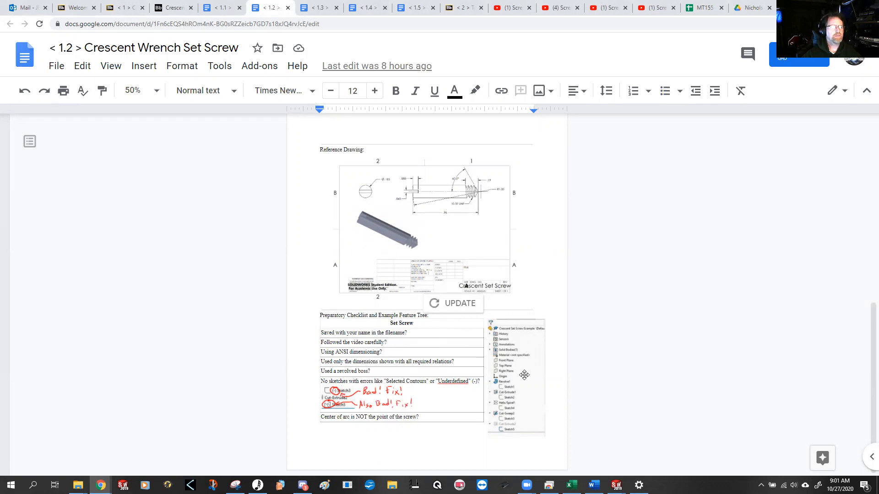
Return to SOLIDWORKS, bring up Crescent Set Screw Example.SLDPRT, and expand its features to show their sketches
key("alt+Tab")
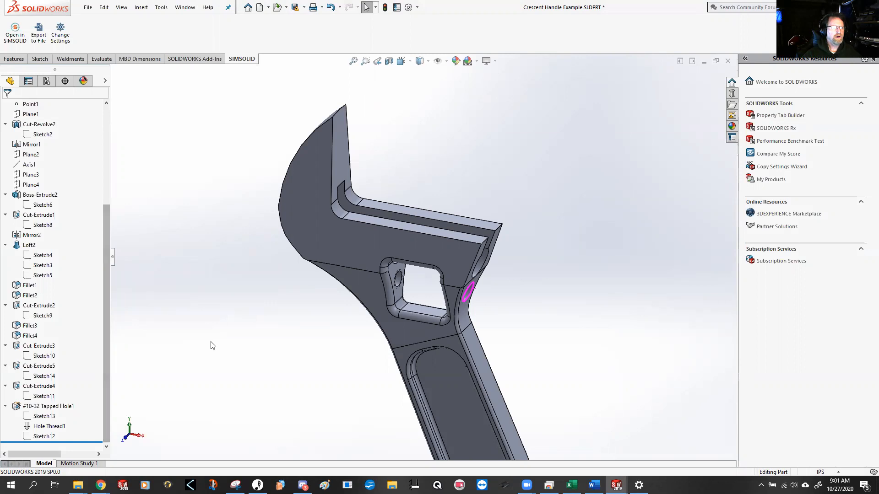
left_click(185, 7)
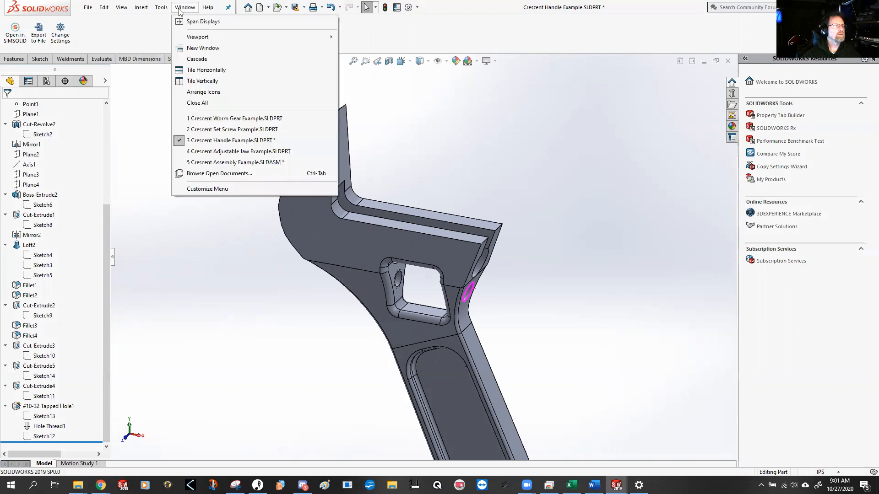
left_click(219, 130)
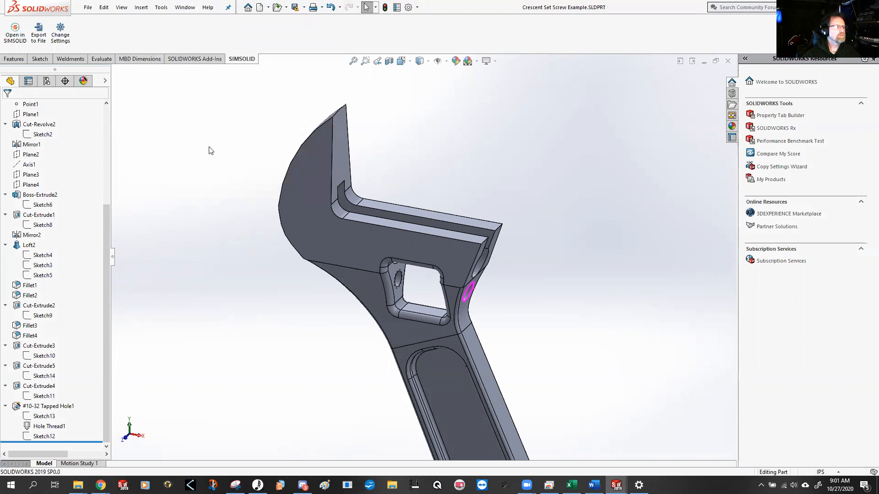
left_click(5, 254)
left_click(5, 245)
left_click(5, 234)
left_click(5, 225)
left_click(5, 215)
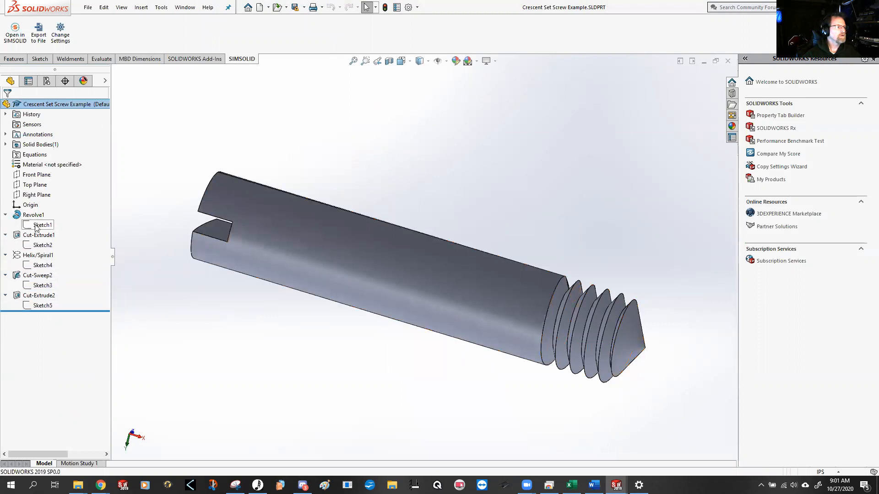
Open Sketch1 of Revolve1 and examine the set screw's dimensioned half profile in a view normal to the sketch
left_click(43, 225)
left_click(126, 231)
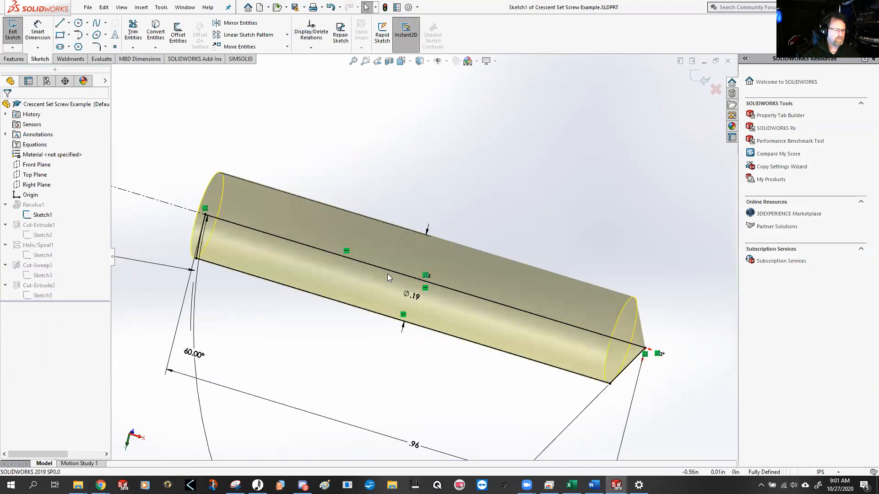
key("ctrl+8")
scroll(481, 275, "up", 3)
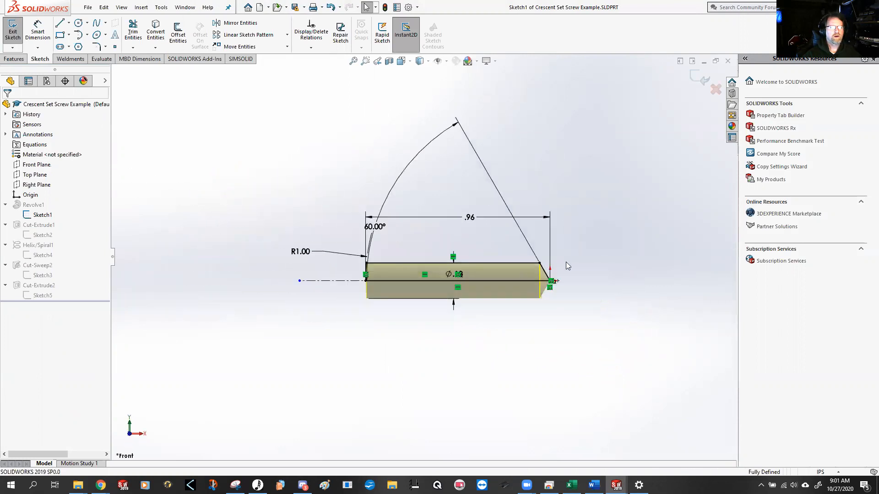
scroll(561, 275, "down", 3)
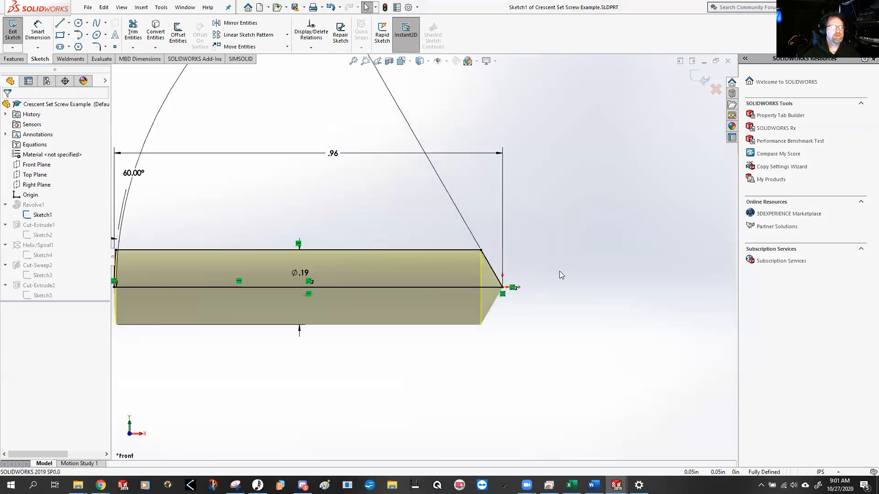
scroll(494, 274, "up", 3)
scroll(366, 277, "down", 3)
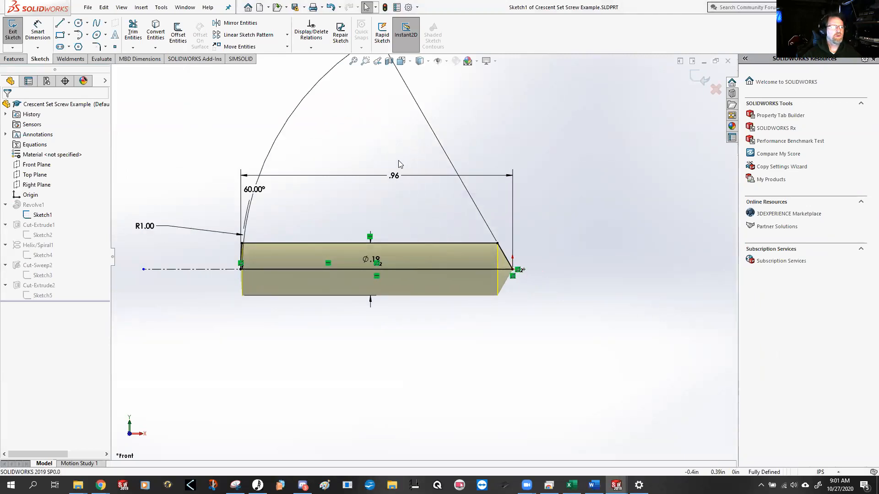
scroll(526, 312, "up", 2)
scroll(524, 309, "up", 2)
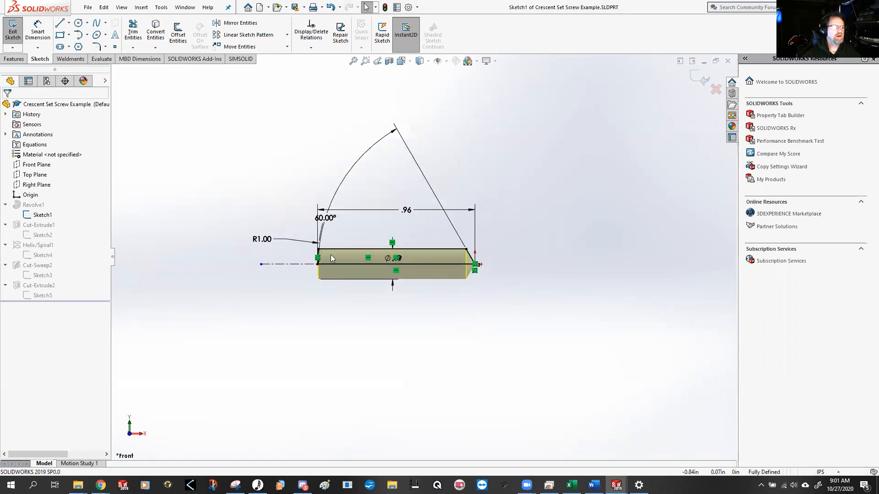
Examine the R1.00 arc that forms the domed end of the set screw profile
scroll(321, 261, "down", 4)
scroll(354, 253, "down", 4)
scroll(353, 255, "down", 3)
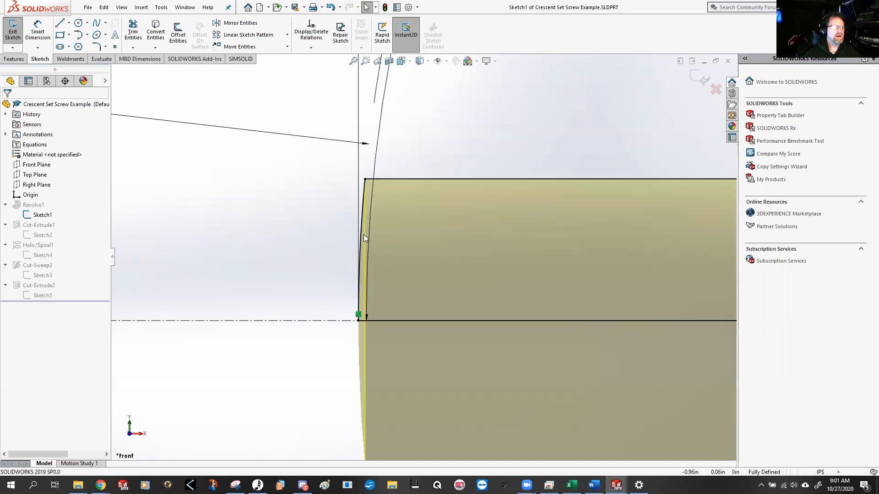
scroll(412, 252, "up", 5)
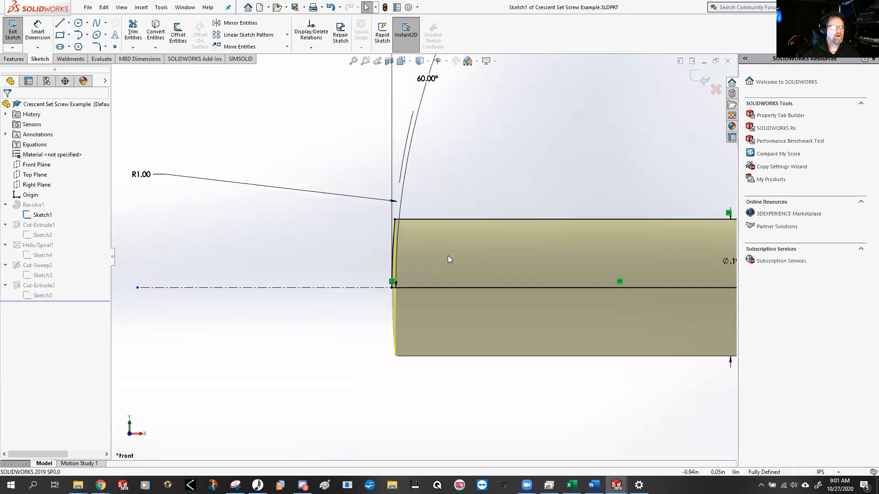
scroll(472, 262, "up", 4)
Examine the pointed tip of the set screw profile and its relation to the origin and the arc's center
scroll(514, 252, "down", 8)
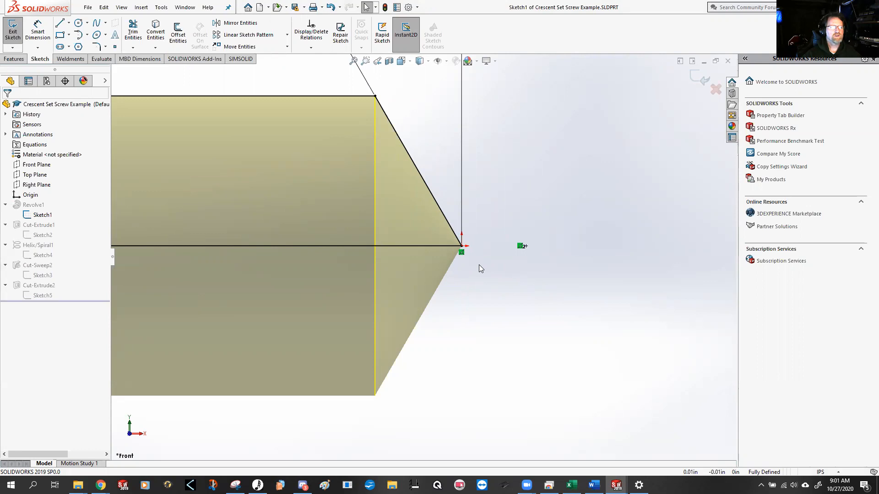
scroll(480, 266, "up", 3)
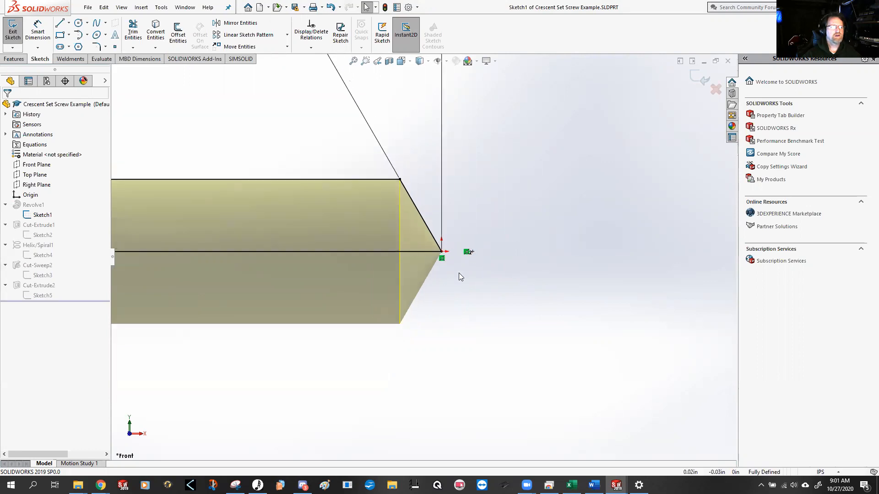
scroll(440, 265, "up", 2)
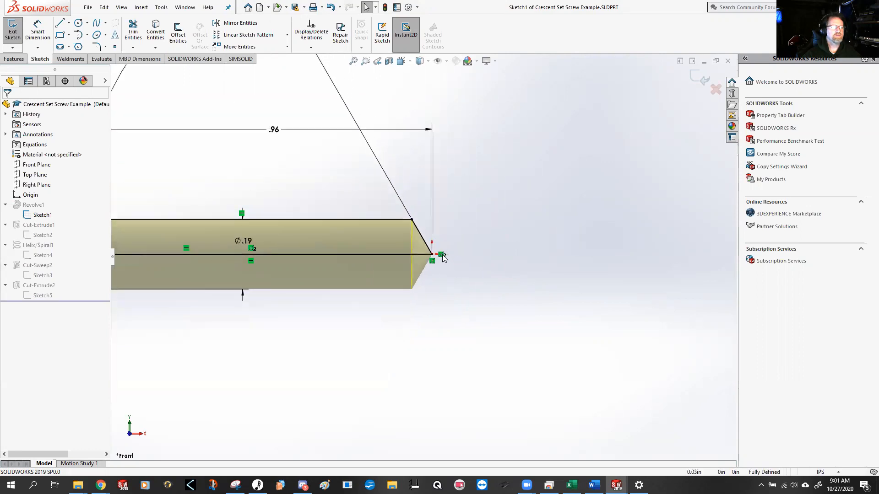
scroll(440, 257, "up", 4)
scroll(345, 246, "down", 3)
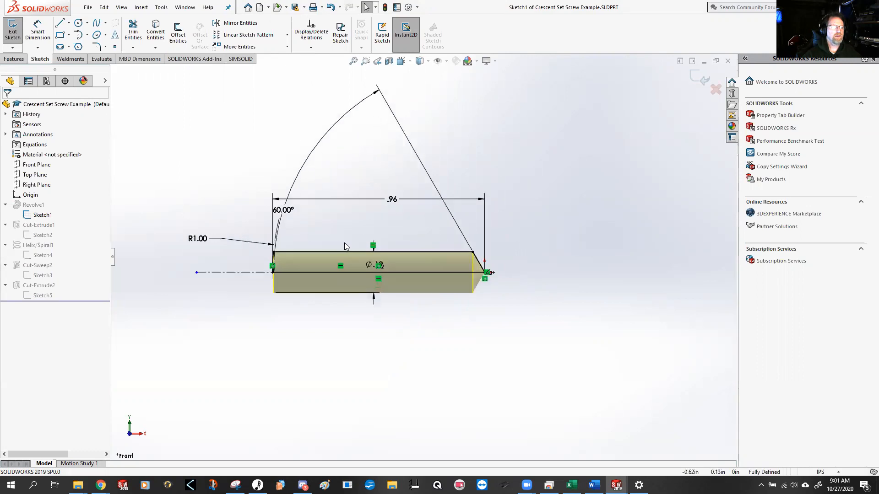
Review the whole revolve profile and the available arc types, and leave Sketch1
scroll(345, 246, "down", 1)
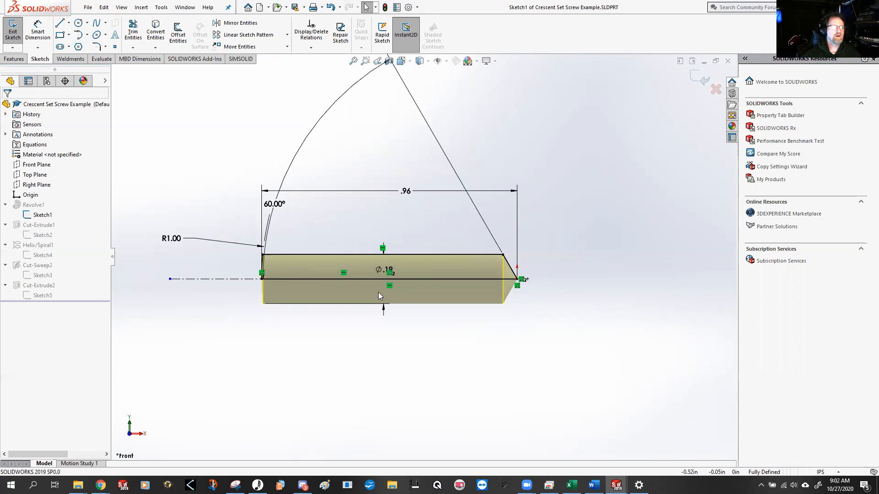
scroll(423, 260, "up", 3)
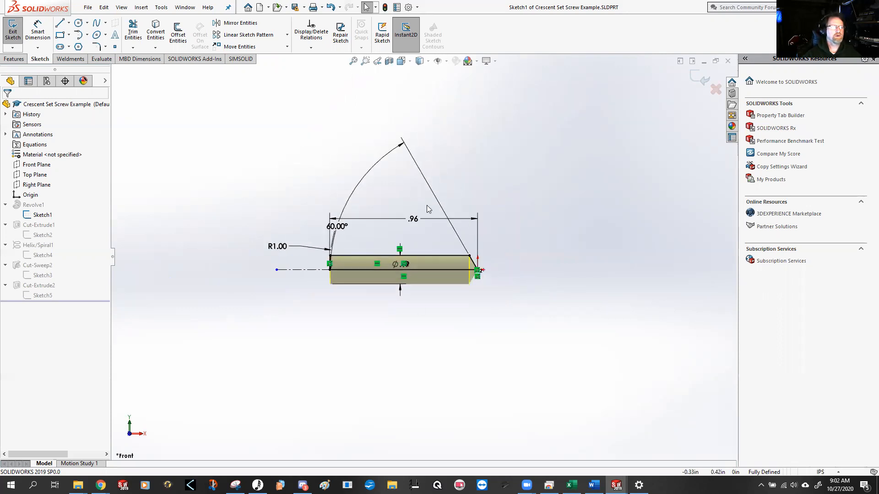
scroll(426, 205, "down", 2)
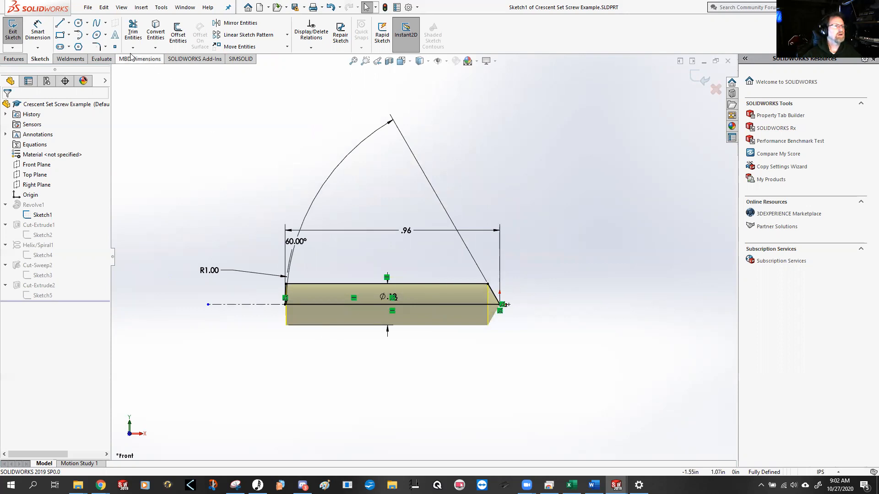
left_click(87, 34)
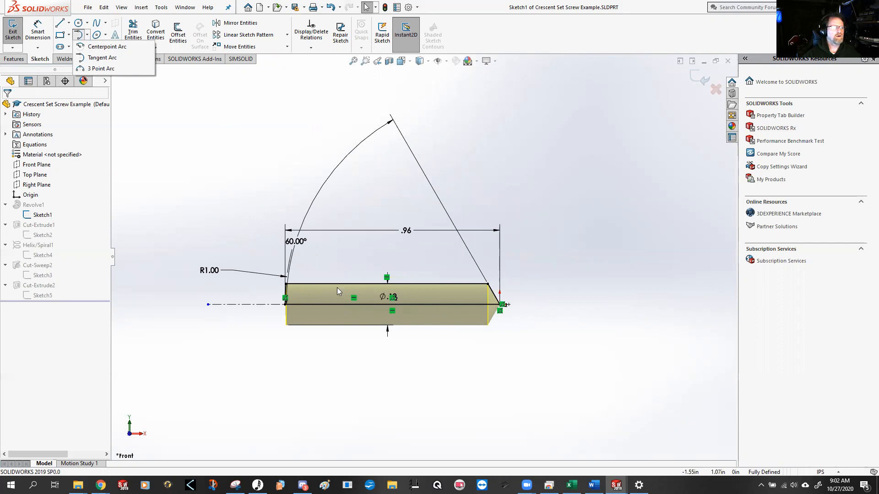
left_click(13, 33)
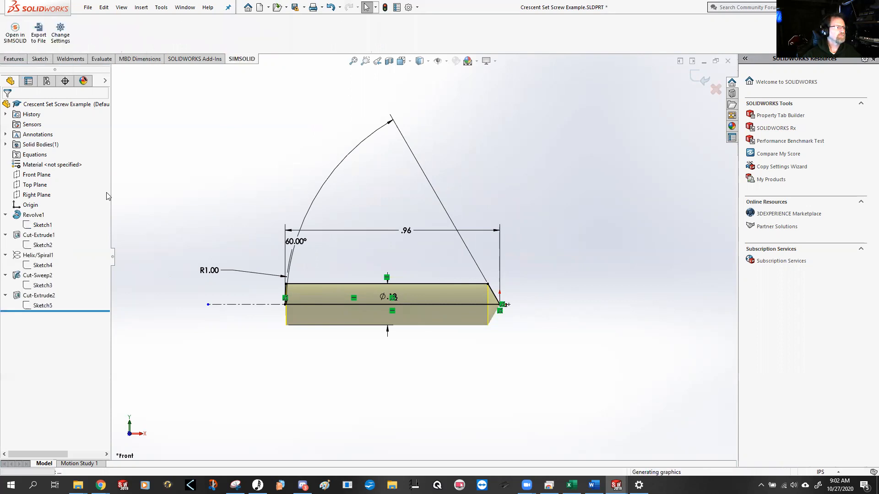
Open Sketch2 of Cut-Extrude1, examine the screwdriver slot's rectangle at the domed end from an angle, and leave the sketch
double_click(46, 246)
middle_click_drag(342, 325, 374, 362)
scroll(310, 332, "down", 4)
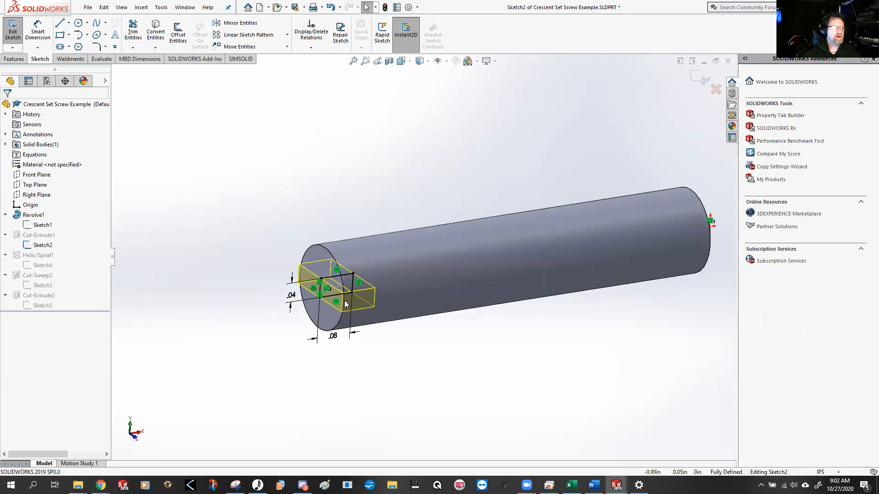
double_click(188, 203)
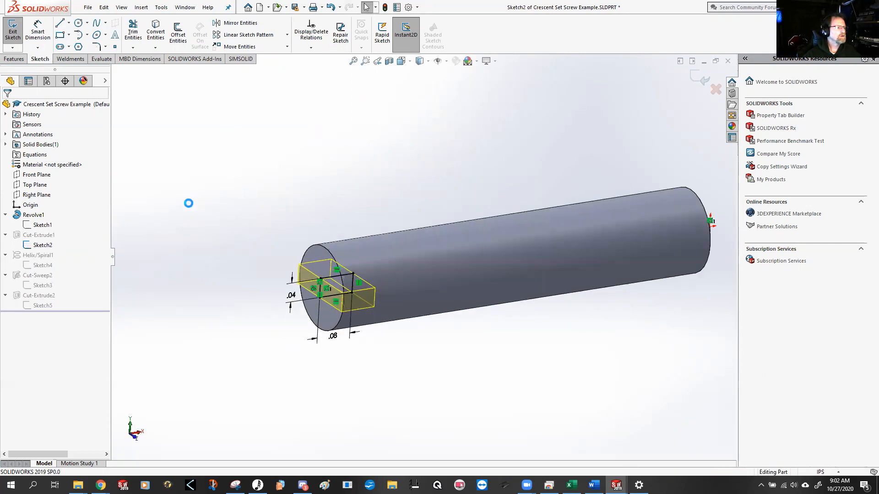
Highlight Sketch4, open Helix/Spiral1's definition, and examine its height, pitch and start angle settings and the helix around the tip
right_click(42, 264)
right_click(27, 267)
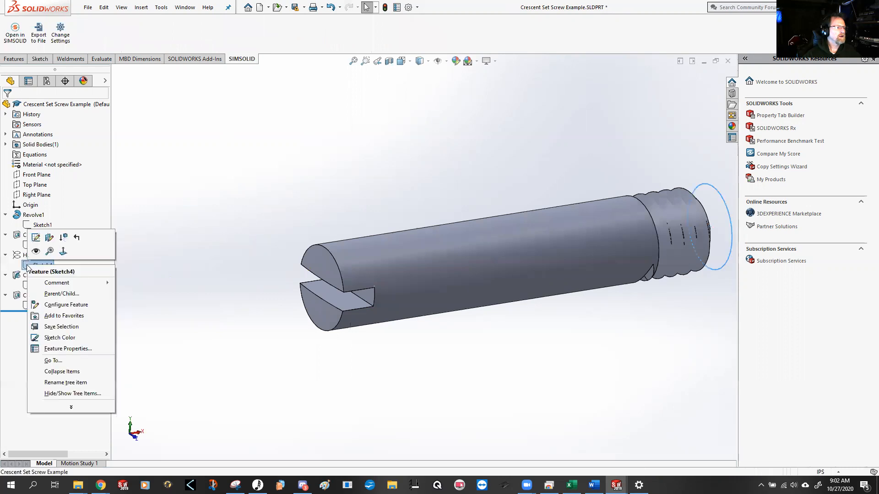
right_click(23, 256)
left_click(31, 229)
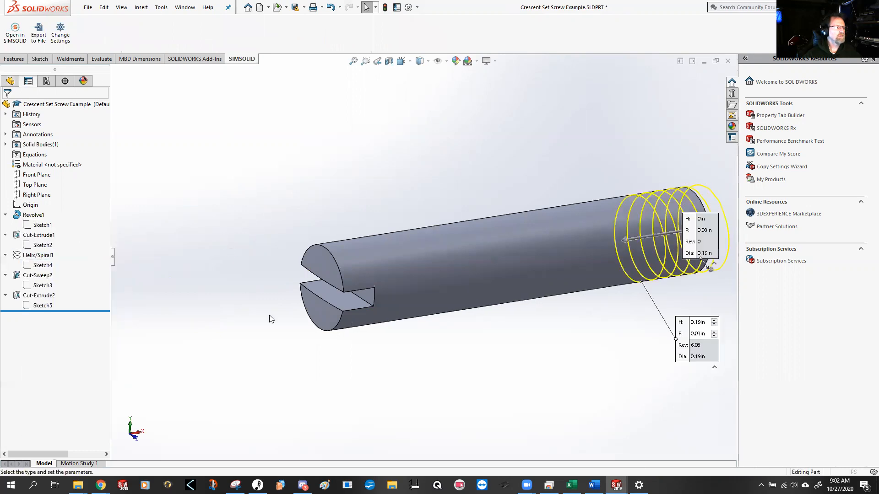
scroll(364, 330, "up", 2)
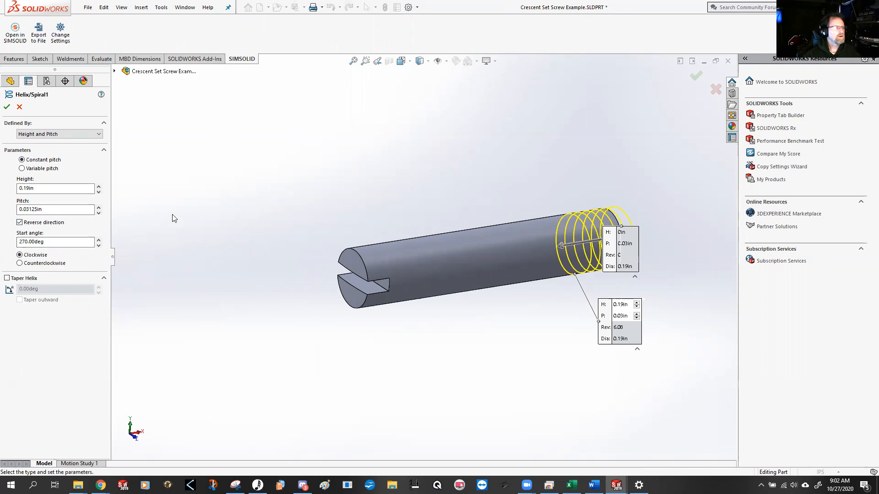
middle_click_drag(432, 214, 439, 308)
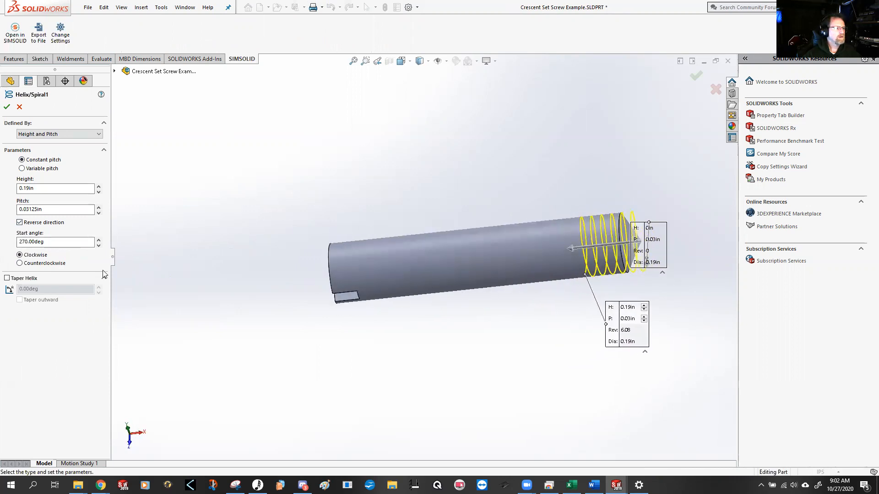
Examine the helix around the set screw's tip, close Helix/Spiral1's definition, and view the part from the slotted end
scroll(639, 230, "down", 2)
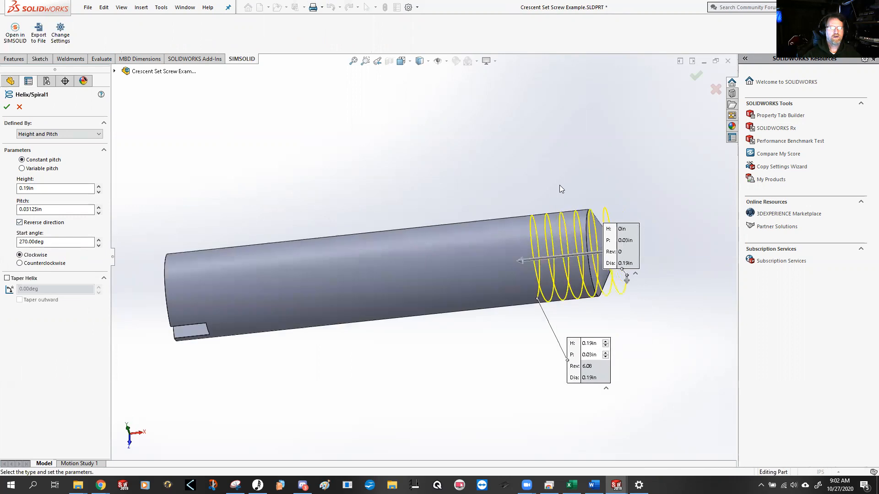
left_click(5, 107)
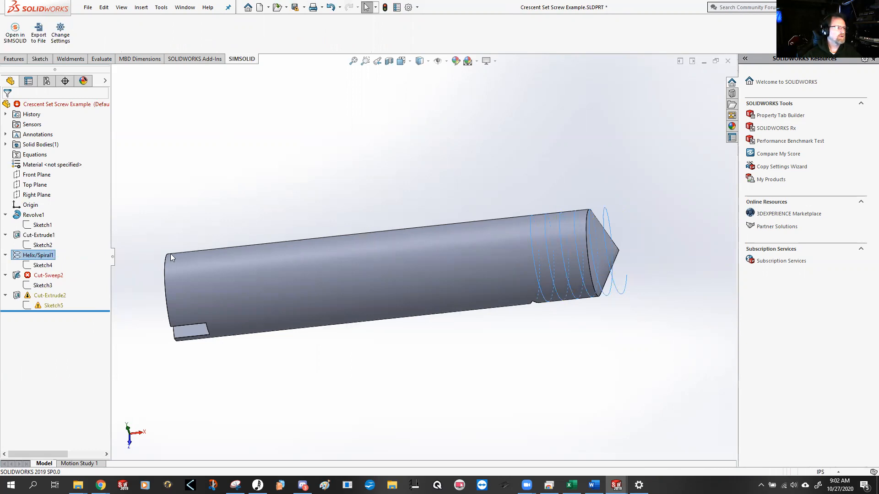
right_click(35, 255)
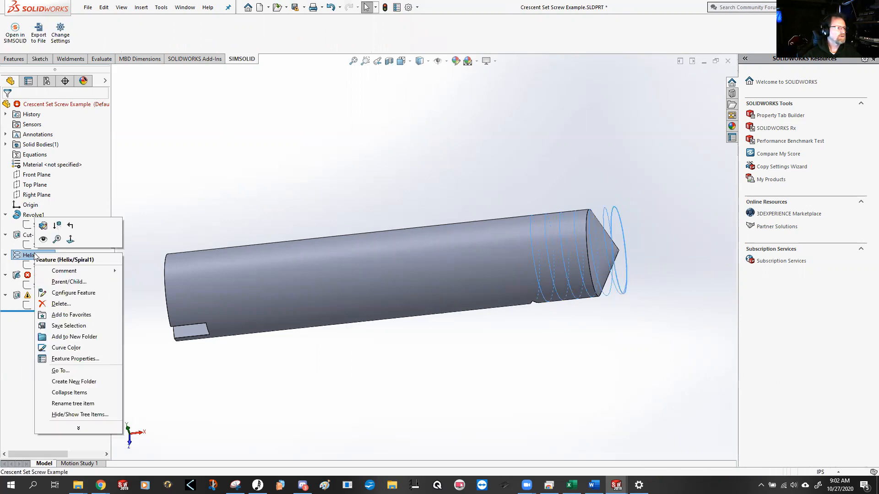
left_click(193, 186)
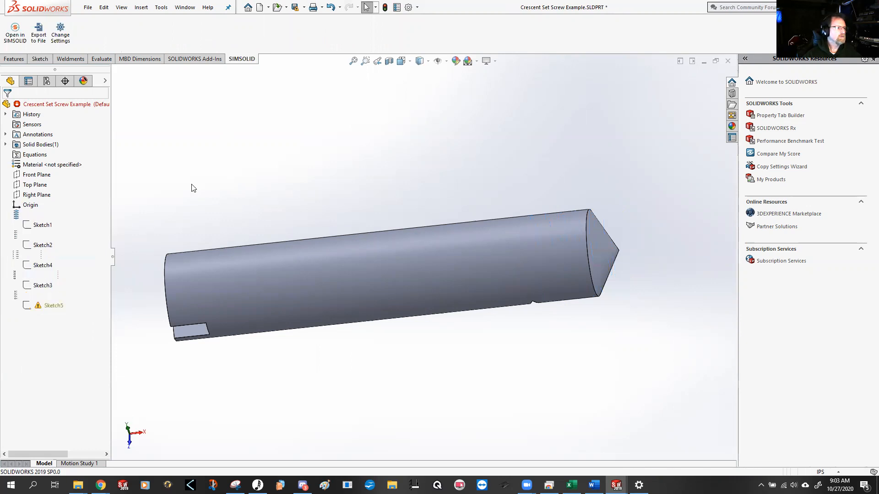
key("ctrl+shift+z")
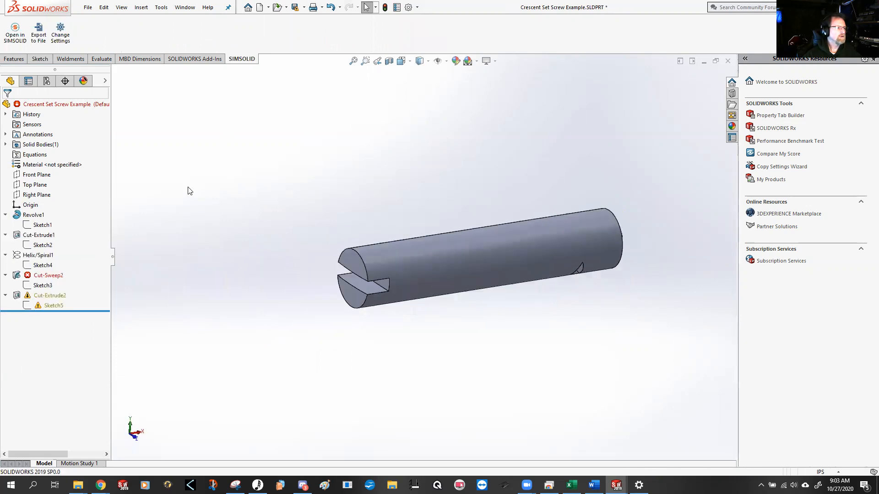
Open Cut-Sweep2's definition, examine its Sketch3 profile and Helix/Spiral1 path around the tip, and leave the feature
left_click(38, 275)
right_click(38, 275)
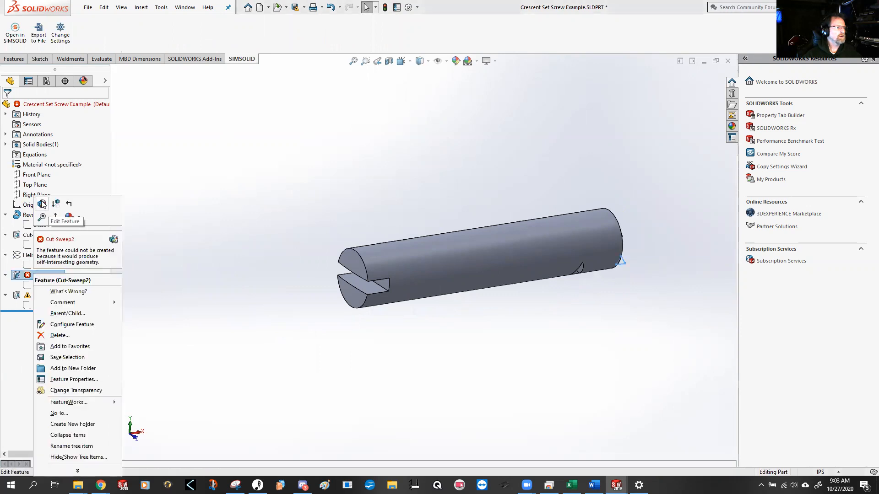
left_click(42, 204)
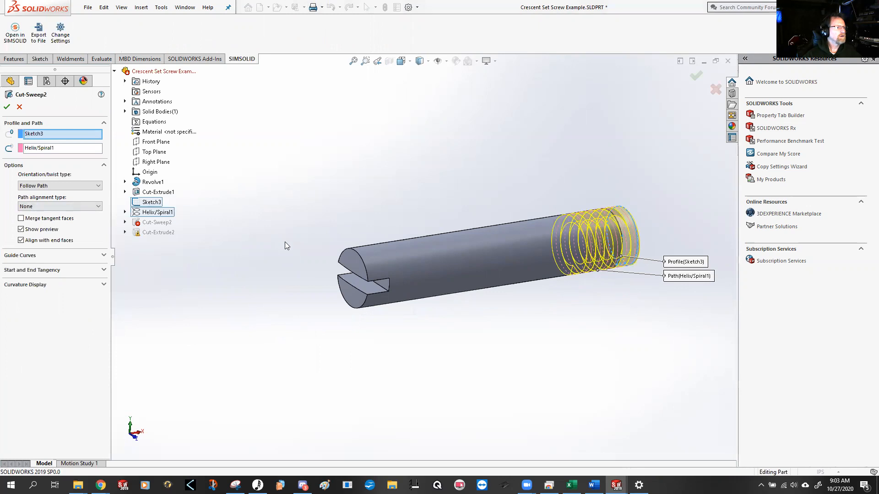
middle_click_drag(447, 216, 394, 137)
scroll(614, 227, "down", 3)
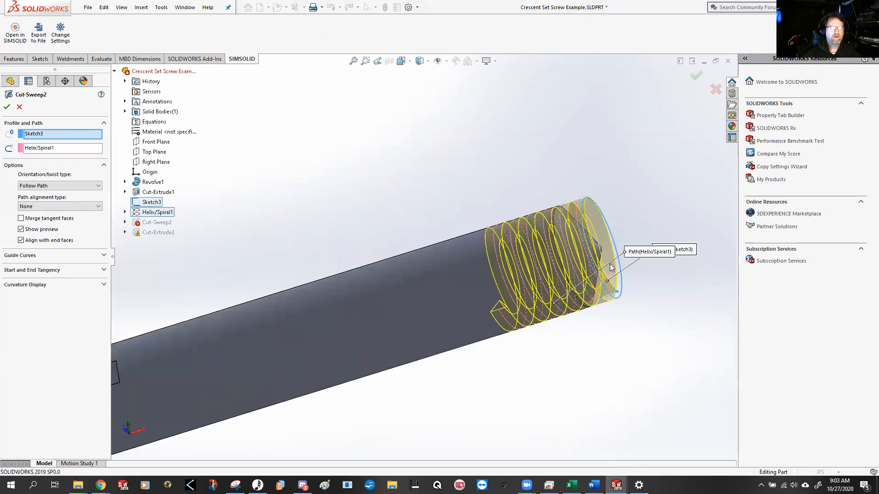
scroll(442, 220, "up", 2)
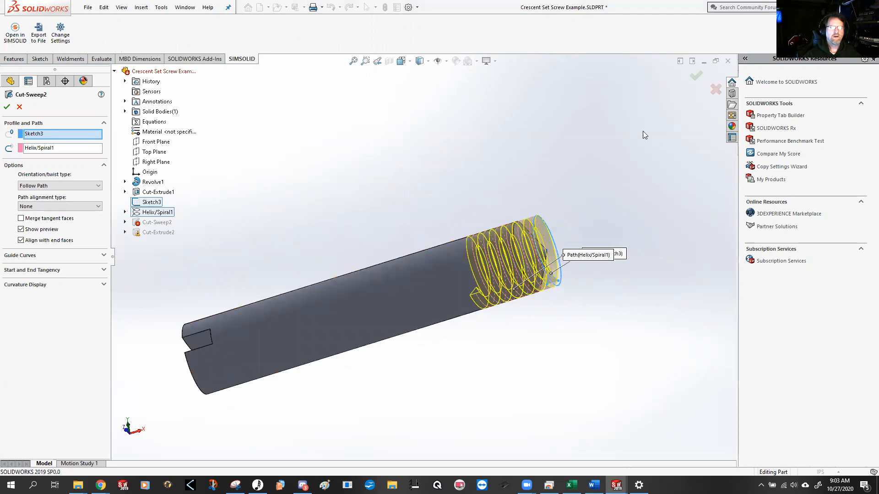
left_click(6, 107)
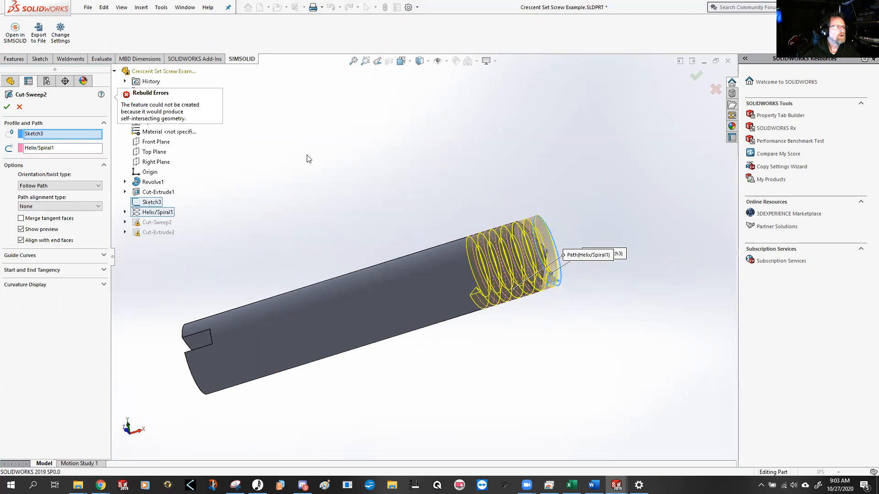
left_click(20, 107)
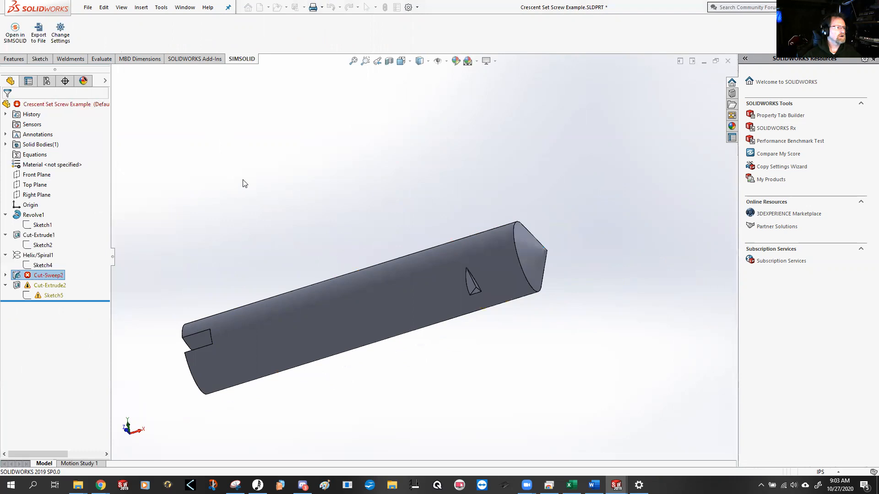
Open Sketch3 of Cut-Sweep2 and examine the triangular thread profile below the screw's pointed tip
left_click(5, 275)
right_click(27, 285)
left_click(73, 256)
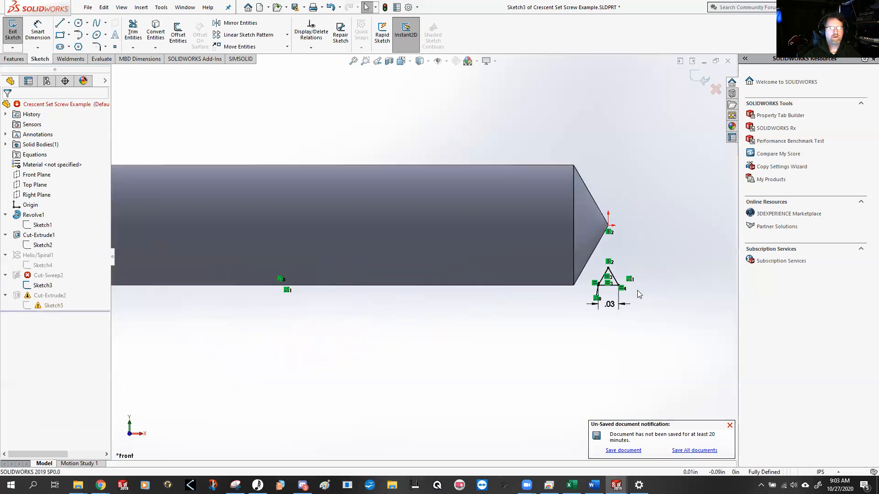
scroll(639, 294, "down", 3)
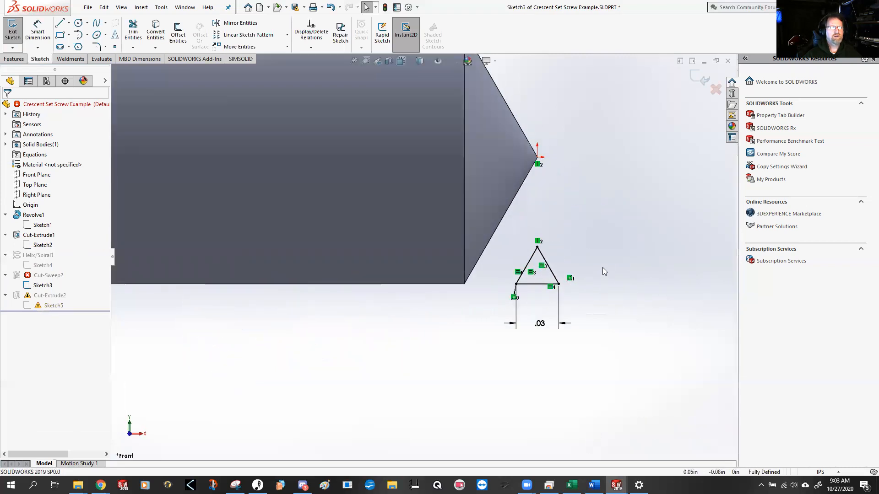
scroll(596, 287, "down", 2)
scroll(595, 287, "up", 2)
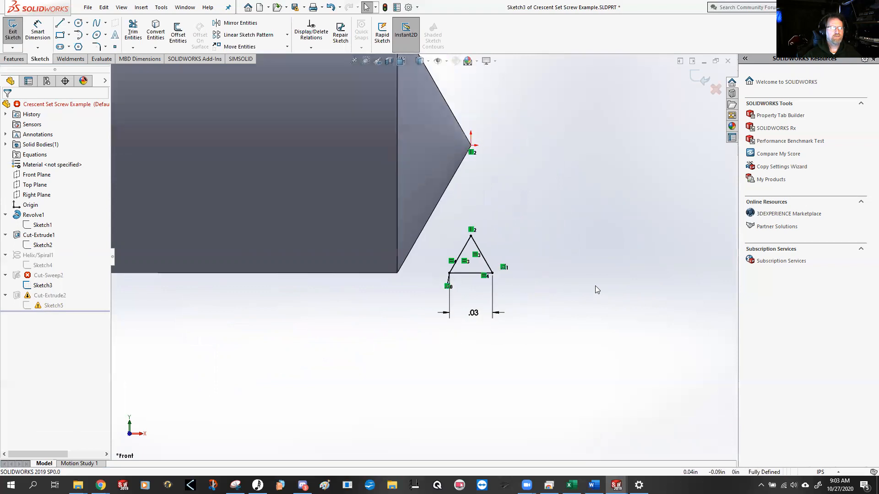
scroll(519, 304, "up", 3)
scroll(398, 303, "up", 1)
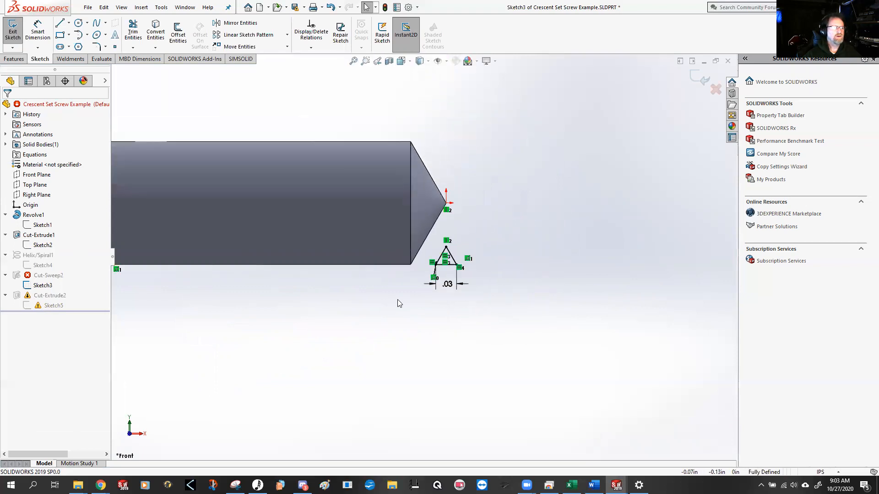
Check the exact base width of the thread triangle in Sketch3 and rebuild the part
scroll(447, 275, "down", 4)
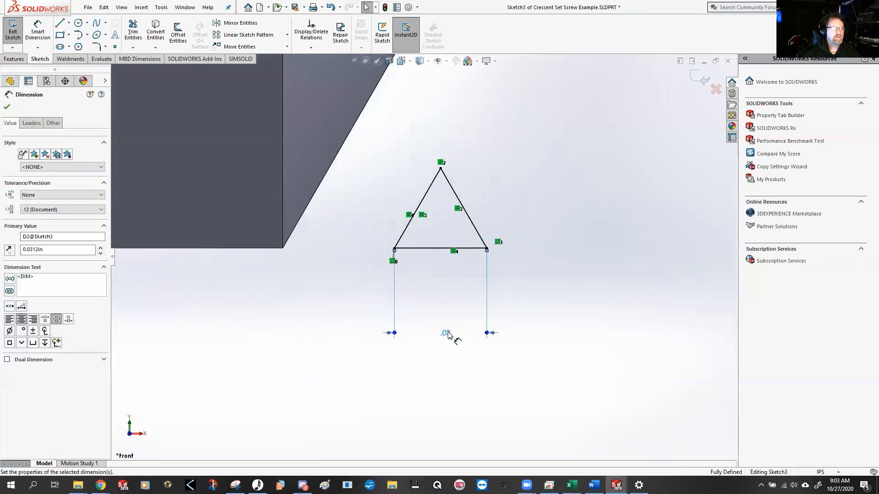
double_click(448, 335)
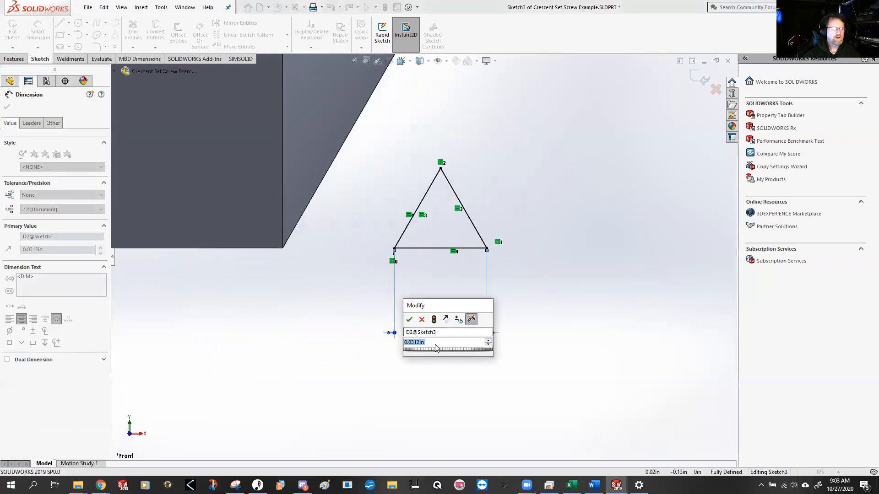
left_click(409, 320)
key("ctrl+b")
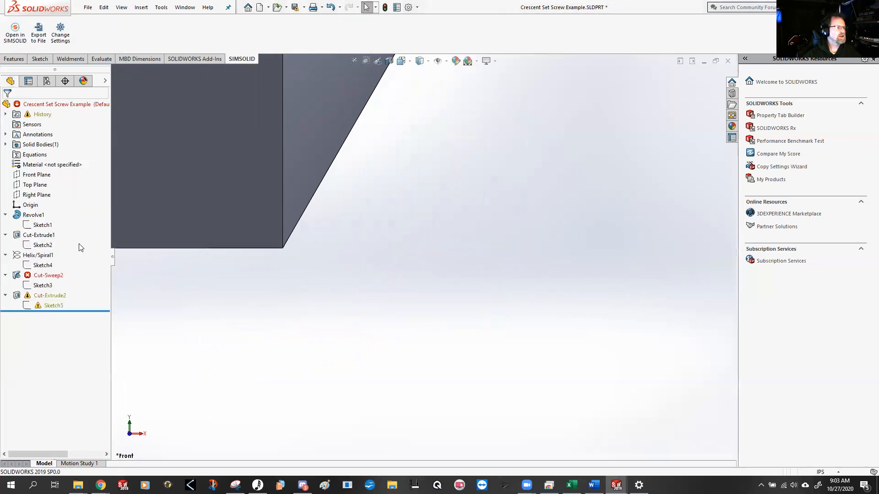
Open Helix/Spiral1's definition, check its pitch value, and close the definition
right_click(39, 256)
left_click(50, 227)
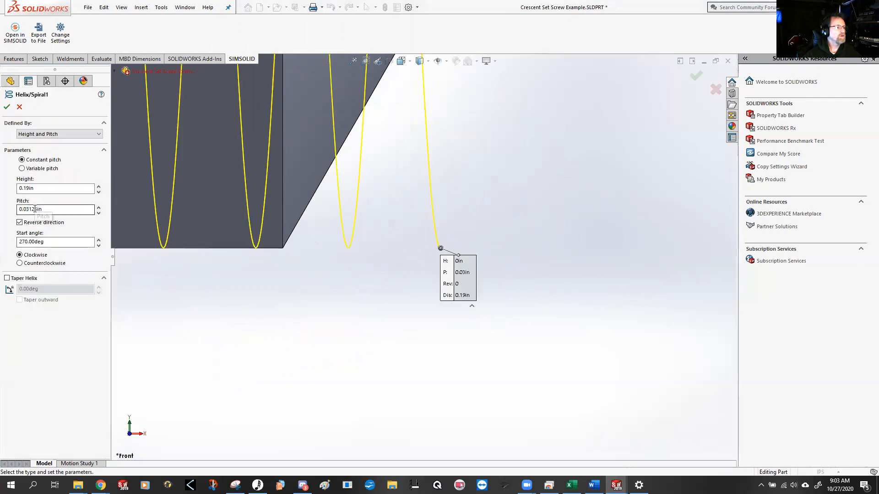
left_click(35, 209)
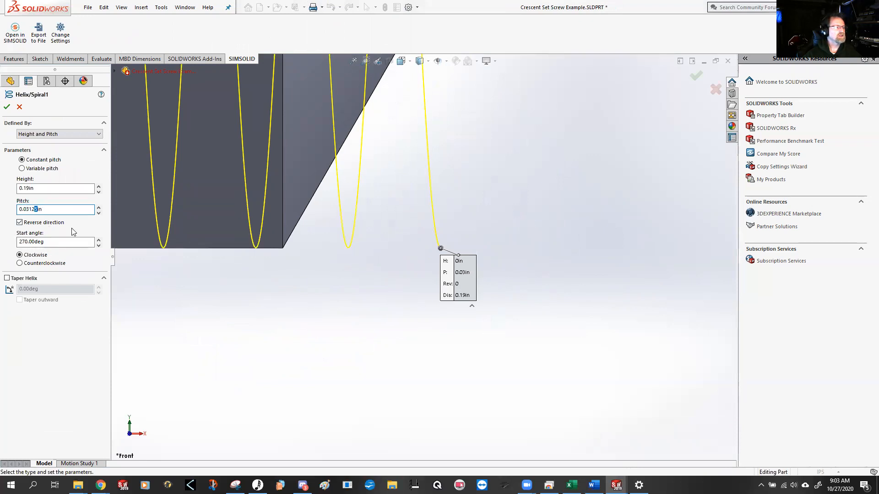
left_click(7, 107)
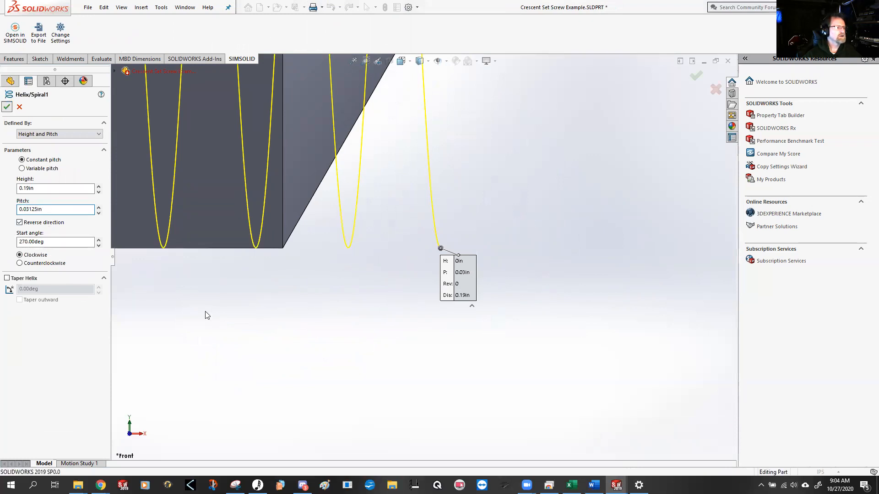
Set the base width of the thread triangle in Sketch3 to 0.031 in and exit the sketch
right_click(46, 285)
left_click(57, 261)
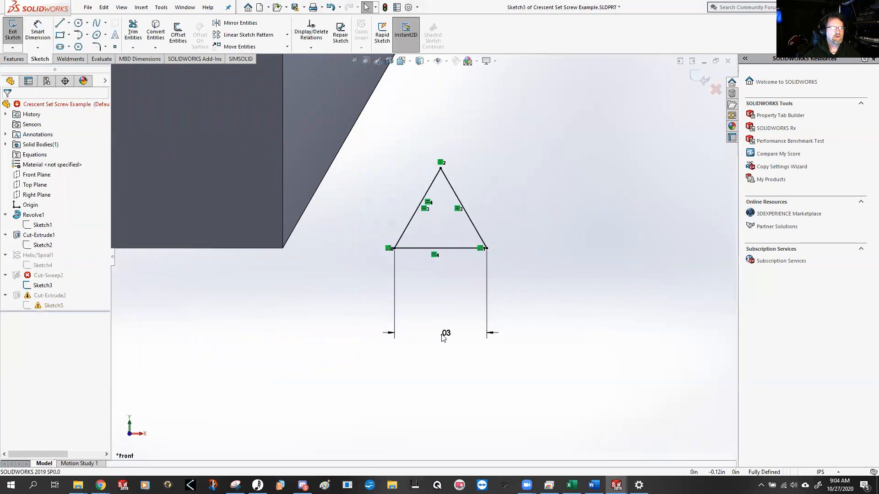
double_click(446, 333)
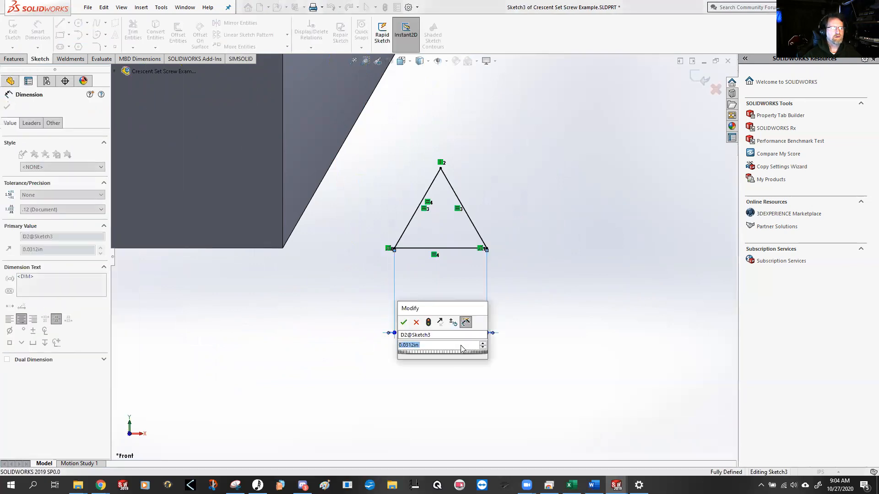
double_click(415, 345)
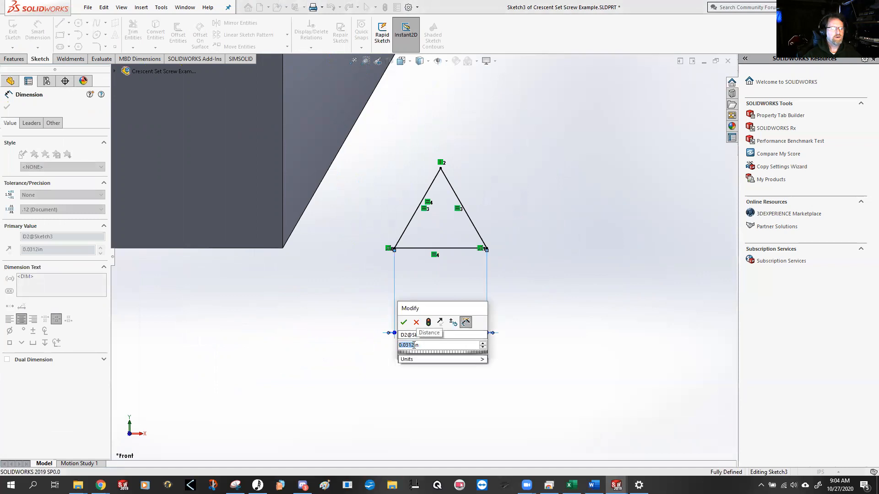
type("0.031")
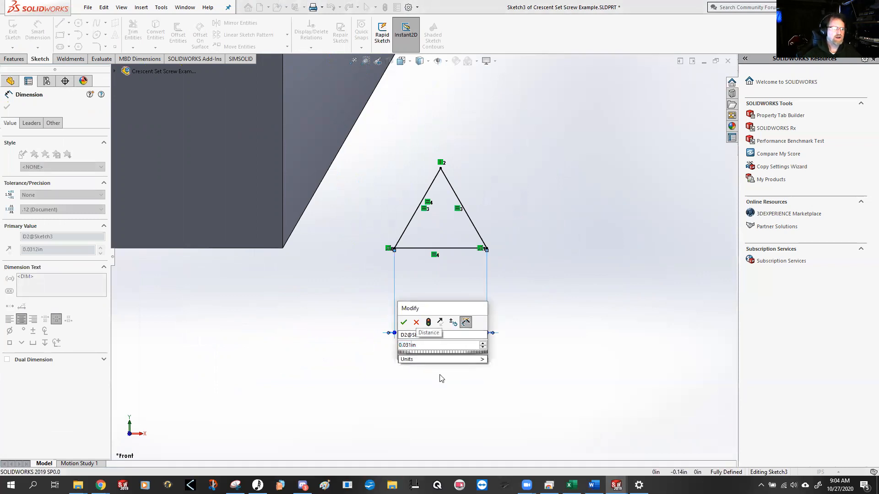
left_click(403, 322)
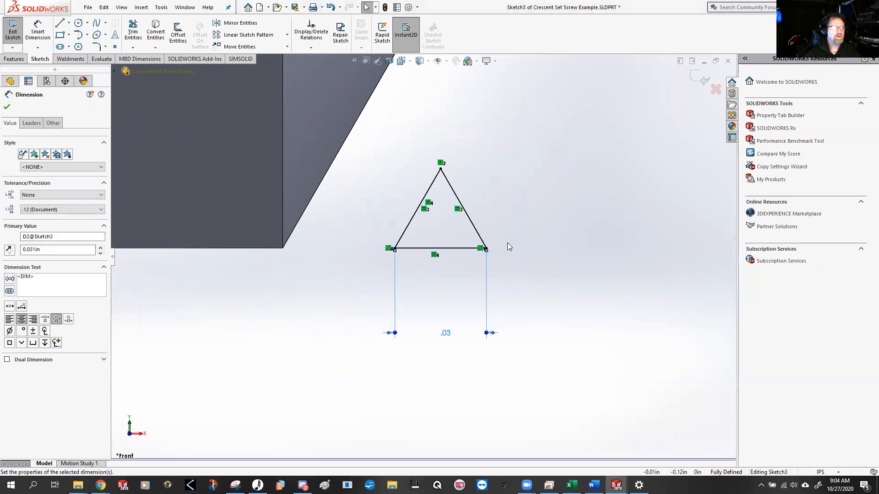
left_click(698, 78)
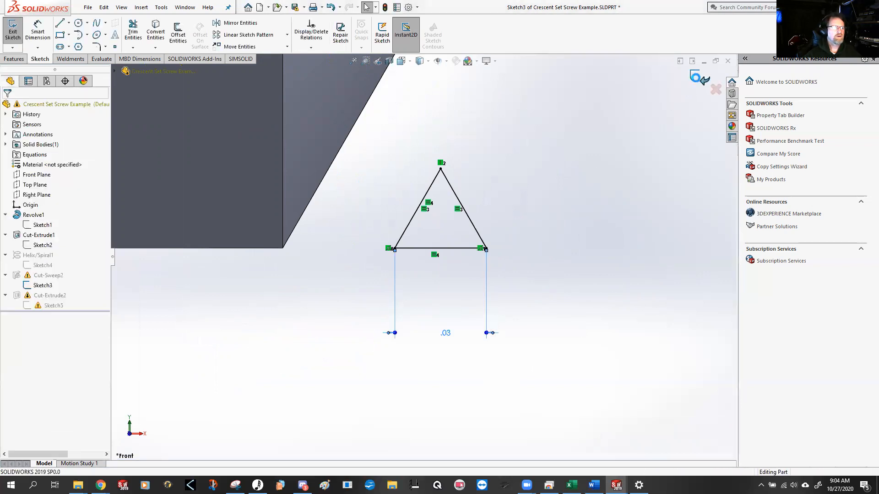
left_click(696, 79)
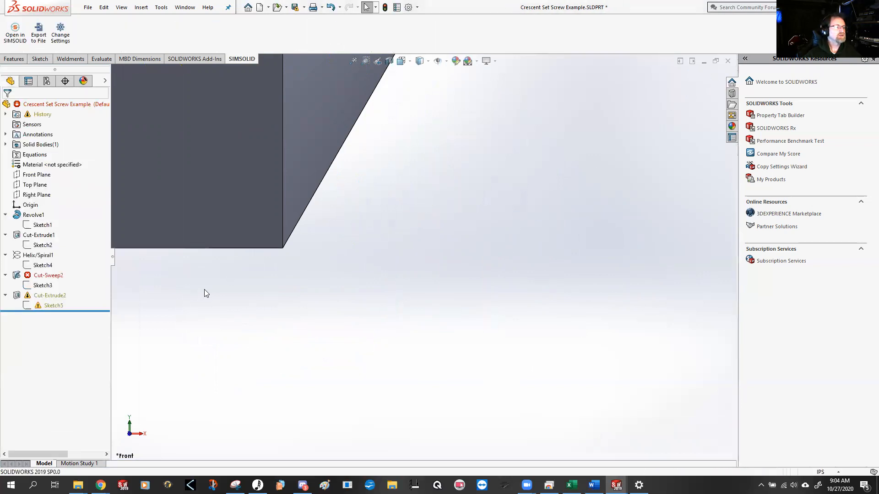
Reopen Sketch3, set the thread triangle's base width to 0.03125 in, and rebuild by leaving the sketch
right_click(44, 285)
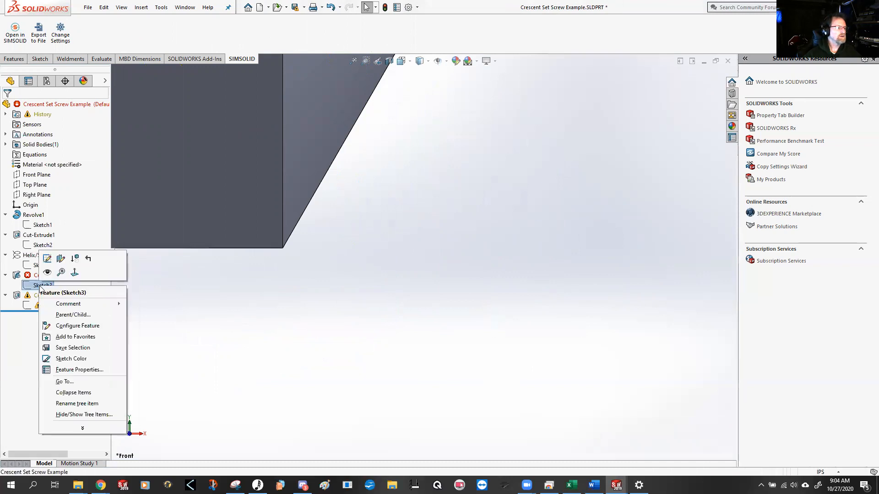
left_click(48, 260)
double_click(446, 333)
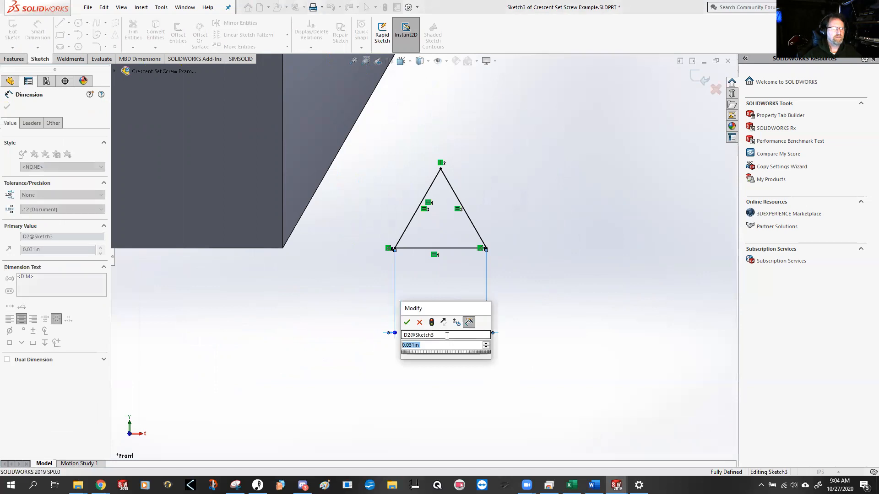
type(".03125")
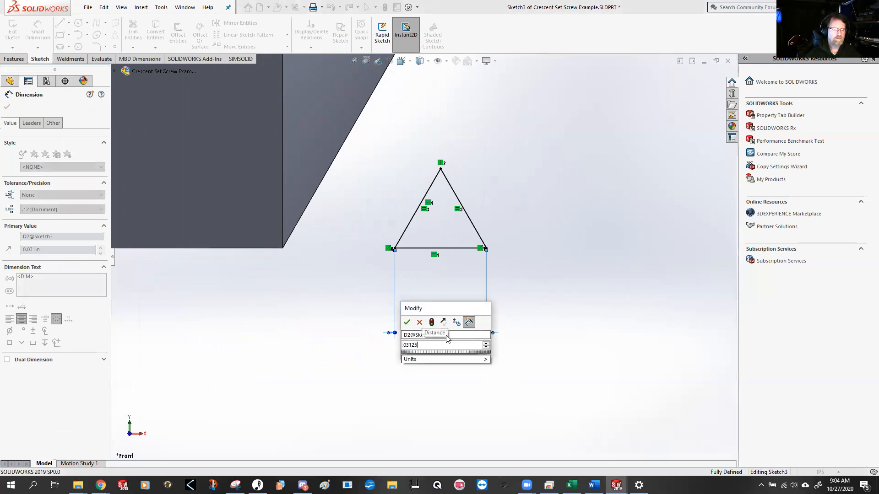
key("Return")
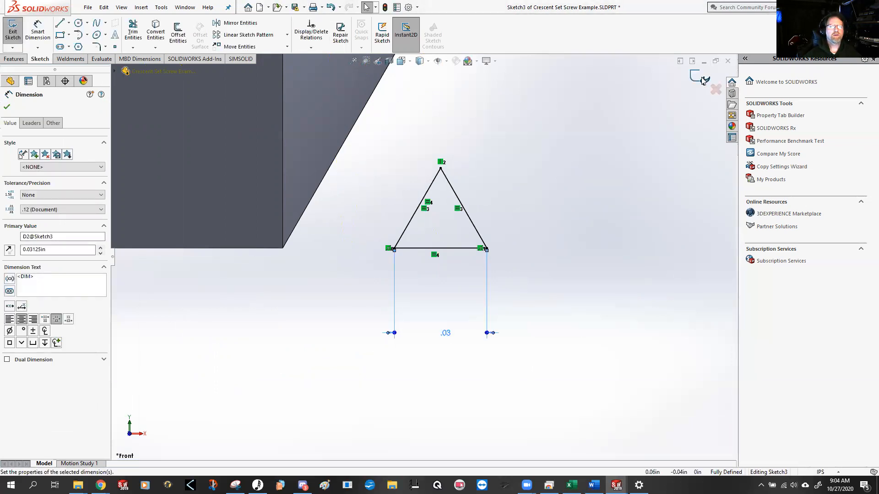
left_click(701, 79)
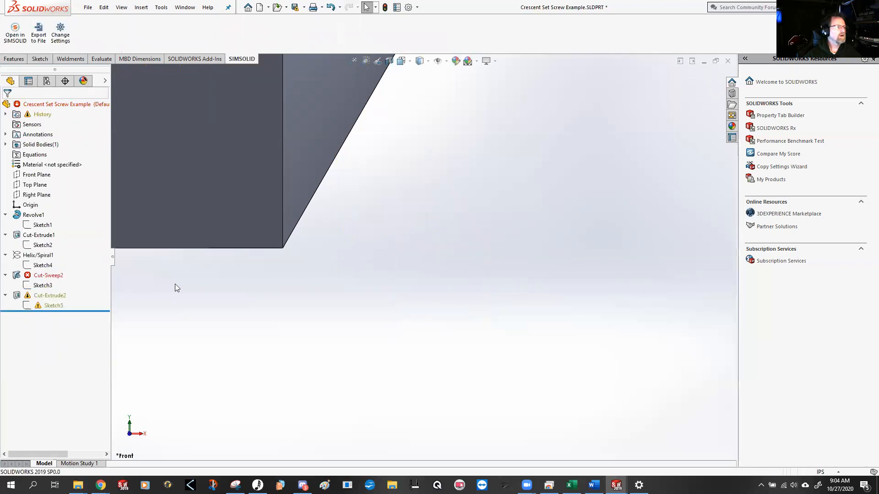
Edit Sketch3 again, set the thread triangle's base width to 0.03 in, and exit the sketch to rebuild Cut-Sweep2
right_click(43, 285)
left_click(72, 267)
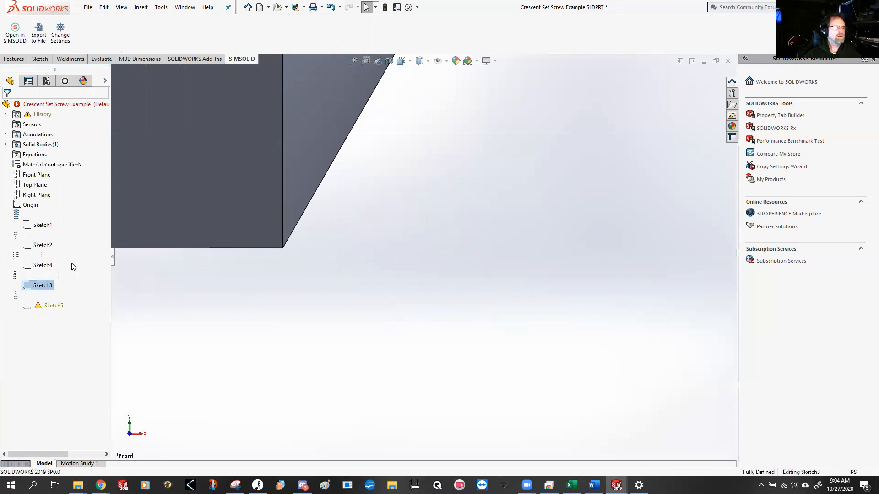
double_click(447, 333)
type(".03")
key("Return")
left_click(701, 75)
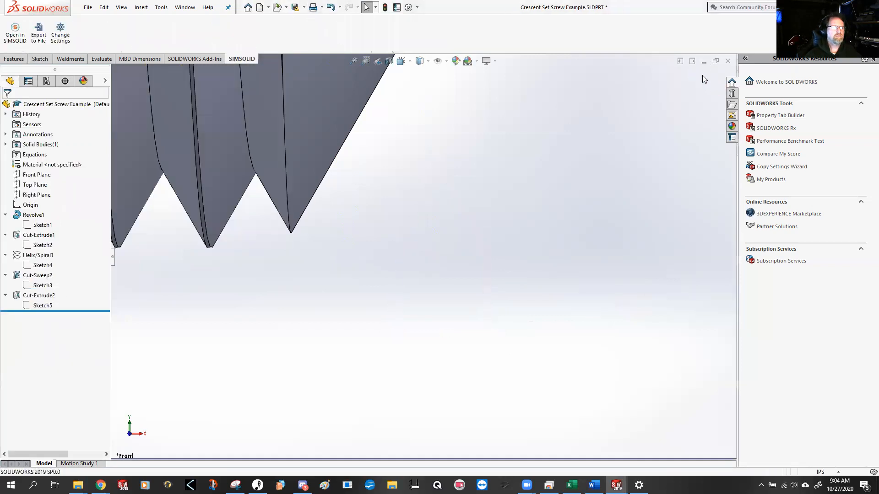
Try a base width of 0.0312 in for the thread triangle in Sketch3, rebuild the part, and undo the change
scroll(366, 287, "down", 2)
scroll(368, 254, "up", 2)
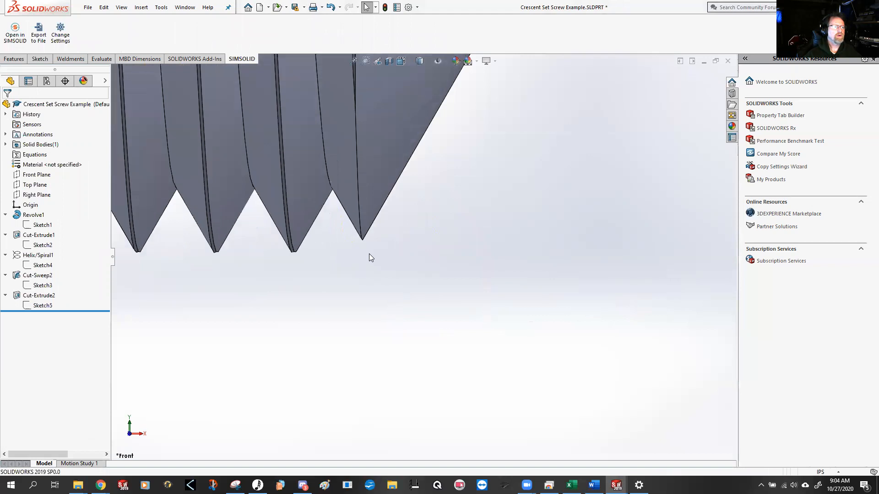
scroll(411, 239, "down", 3)
scroll(413, 156, "up", 2)
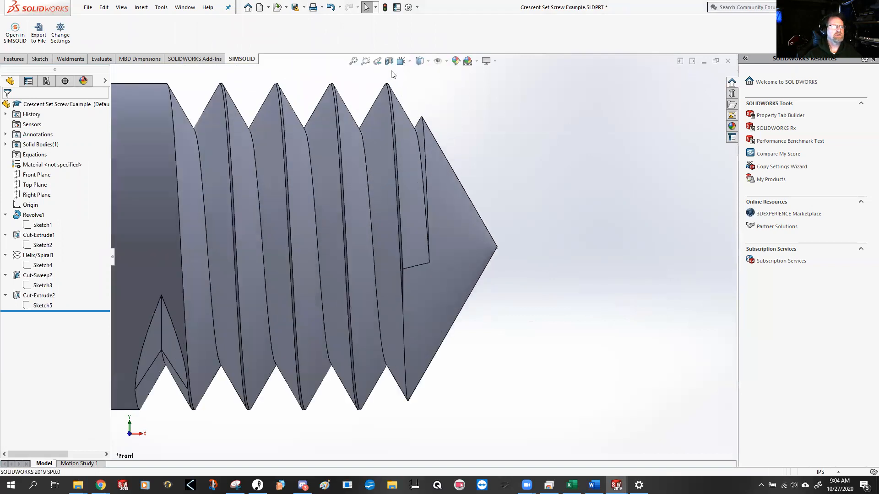
left_click(42, 285)
scroll(558, 308, "down", 3)
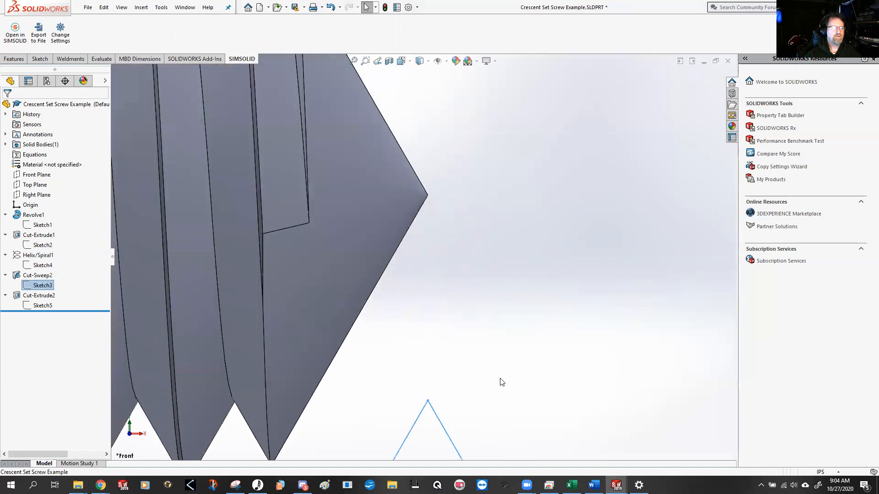
scroll(502, 383, "up", 4)
double_click(426, 408)
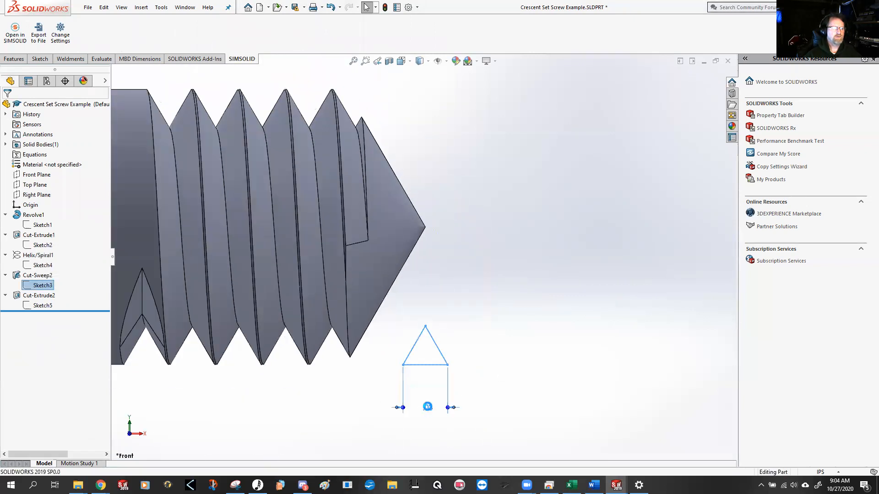
type(".0312")
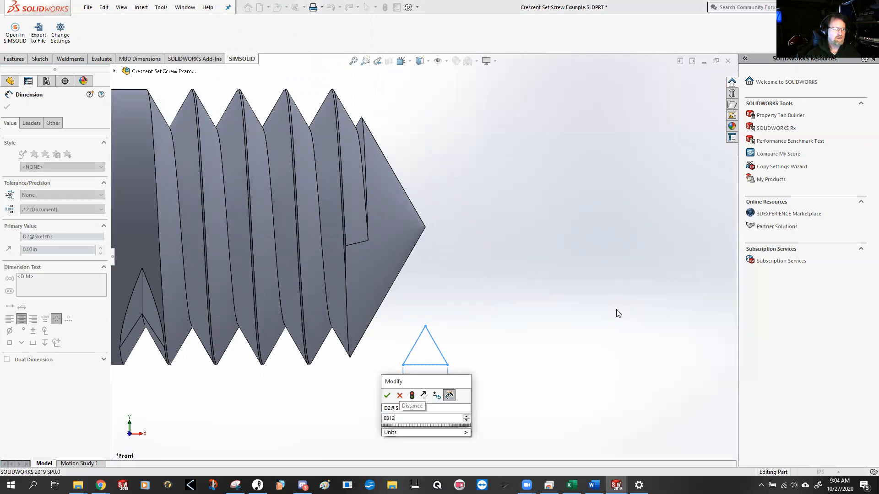
key("Return")
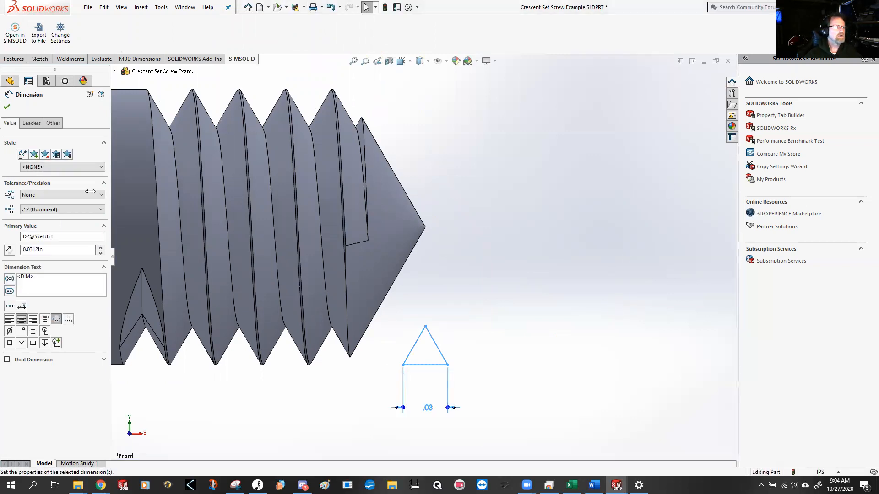
left_click(7, 108)
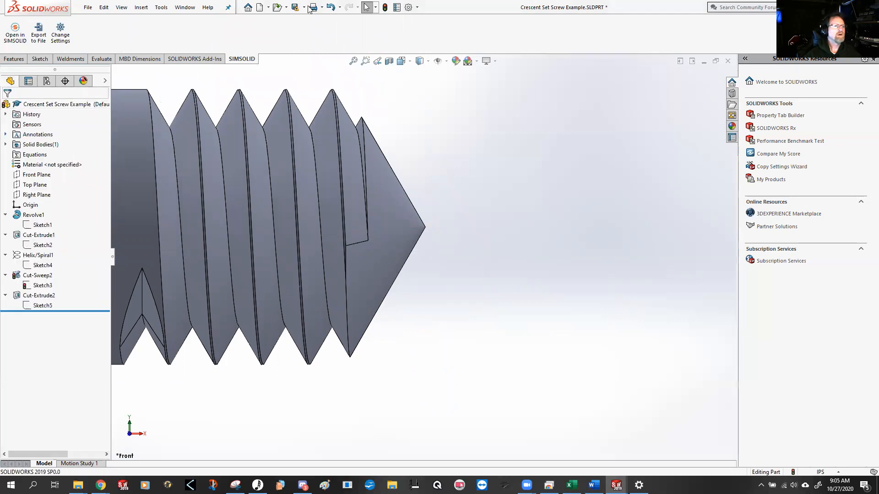
left_click(384, 7)
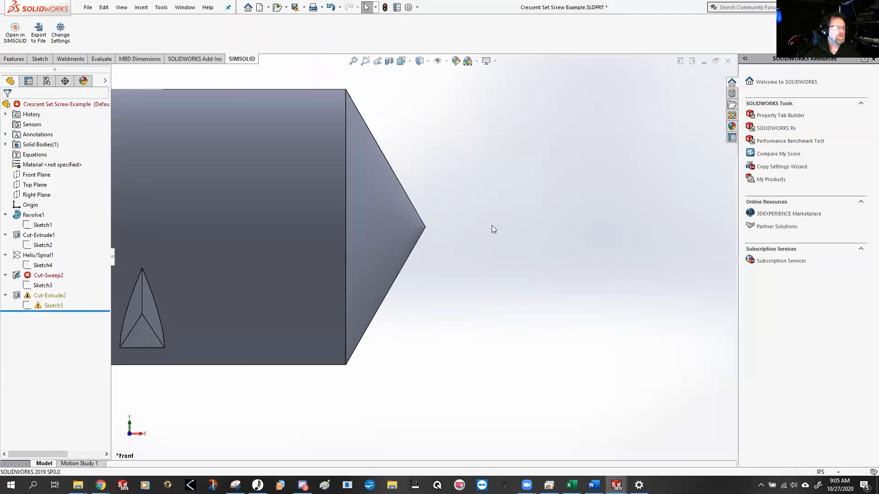
key("ctrl+z")
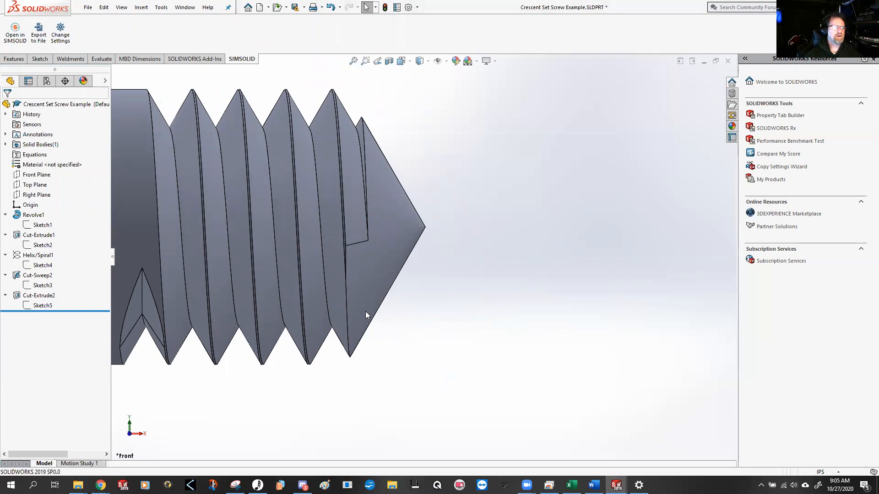
Raise the document's image quality for both shaded and wireframe HLR/HLV resolution, with the shaded deviation at about 0.00033 in
scroll(341, 203, "down", 6)
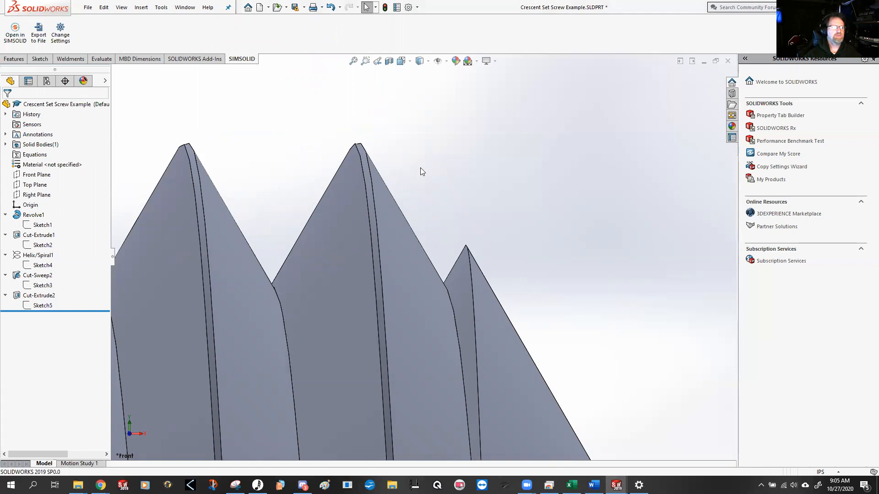
scroll(421, 169, "up", 8)
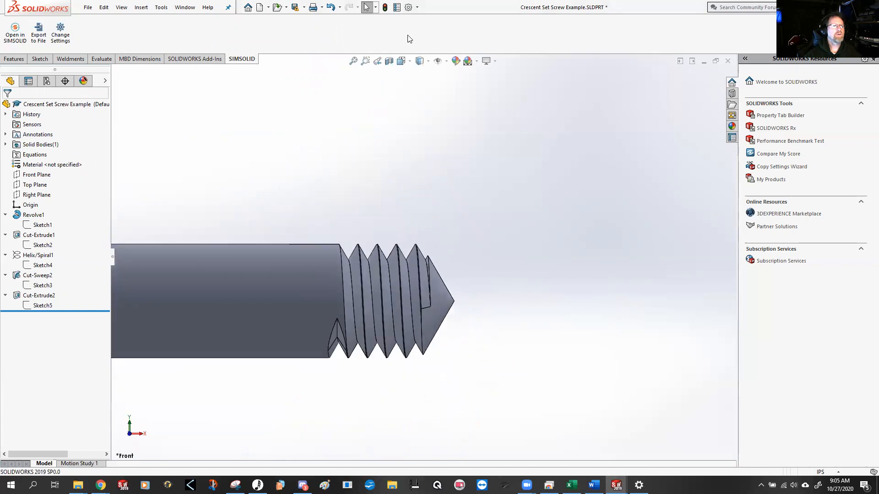
left_click(408, 7)
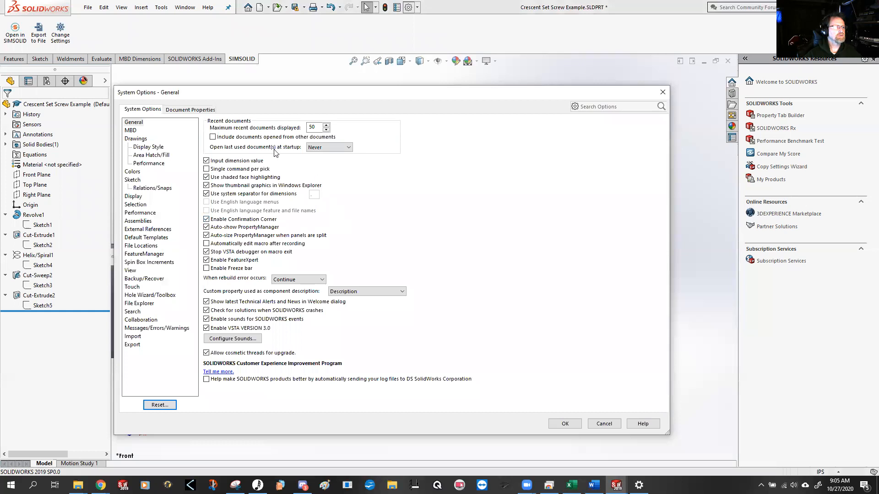
left_click(190, 111)
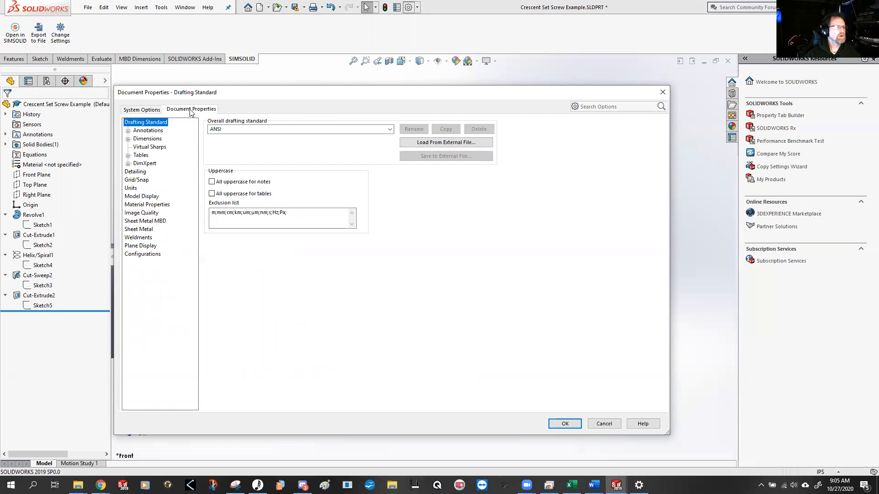
left_click(145, 110)
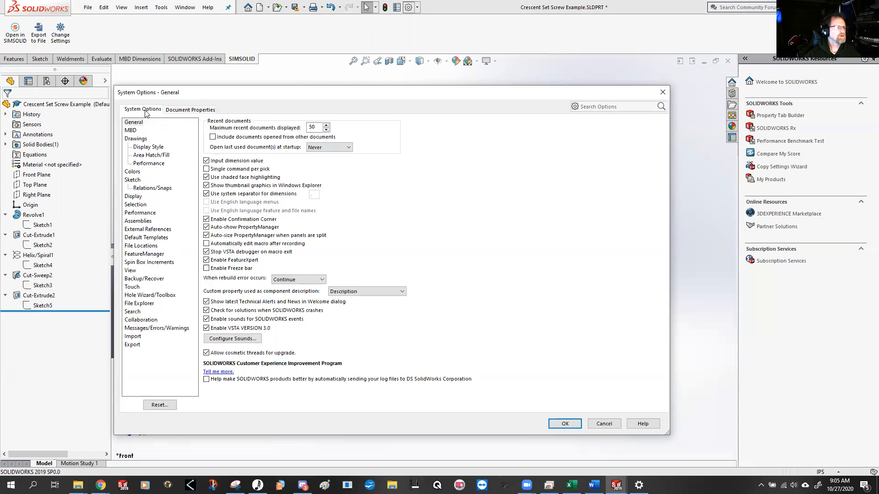
left_click(133, 197)
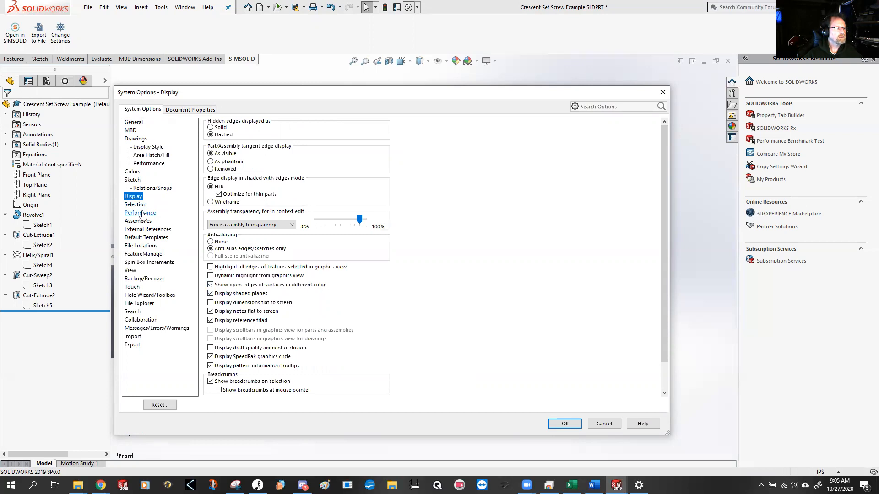
left_click(143, 214)
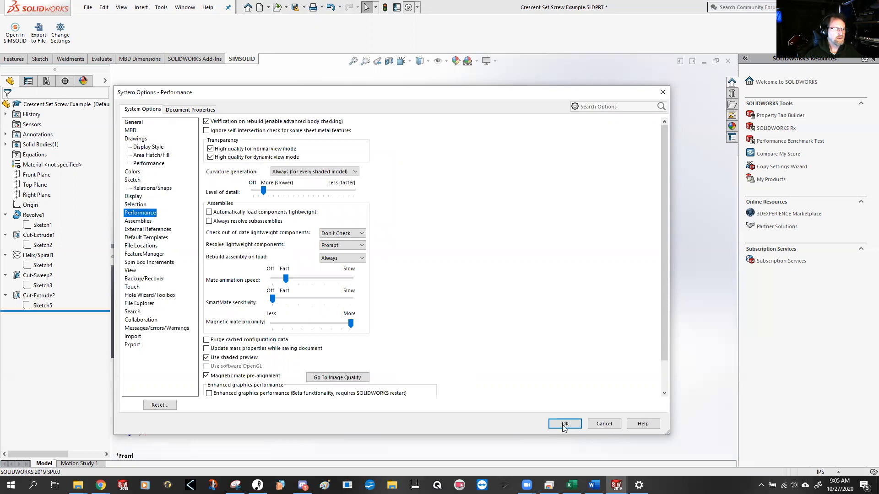
left_click(336, 377)
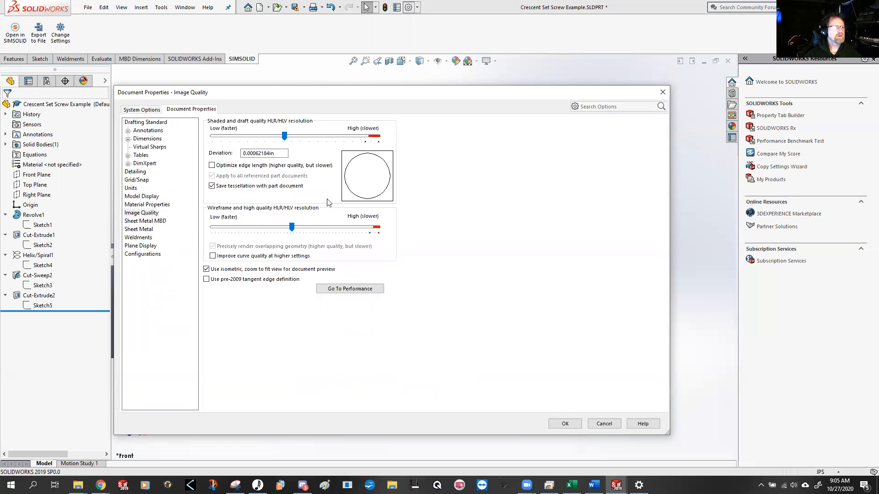
left_click_drag(285, 136, 355, 135)
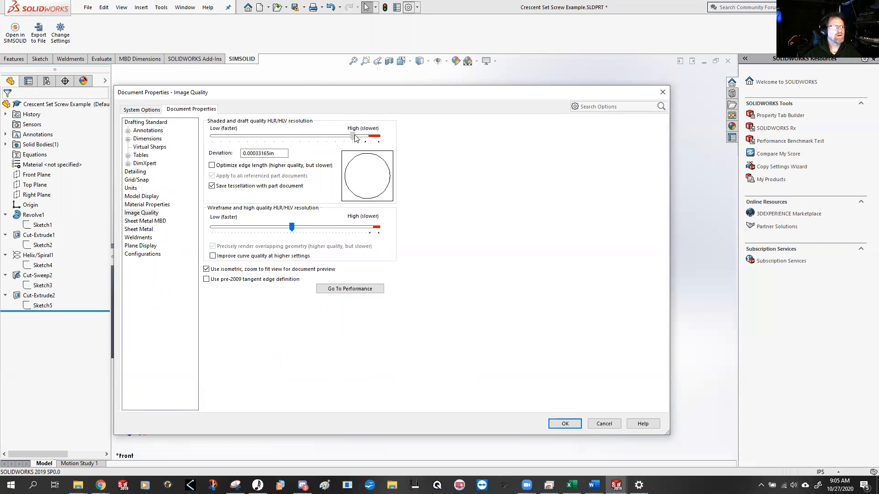
left_click_drag(293, 227, 347, 227)
left_click(566, 424)
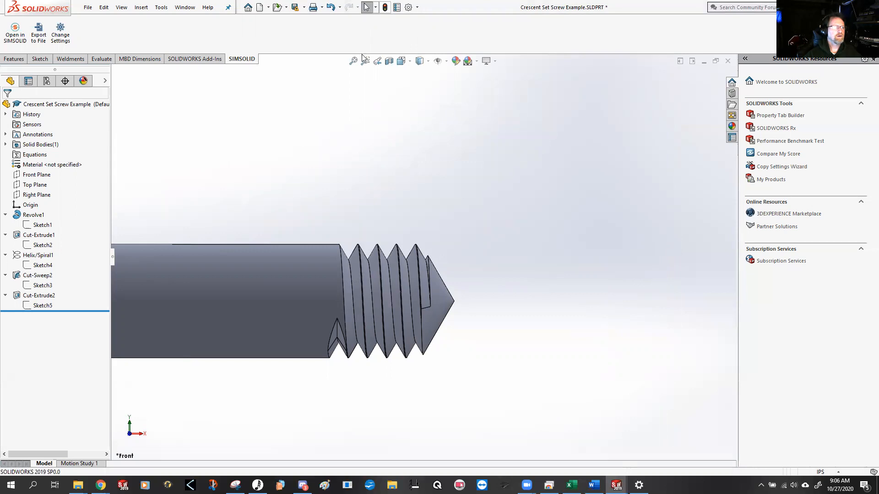
Open Sketch3 for editing, try the 0.0312 in triangle base width with a rebuild, undo it, and exit the sketch
double_click(42, 285)
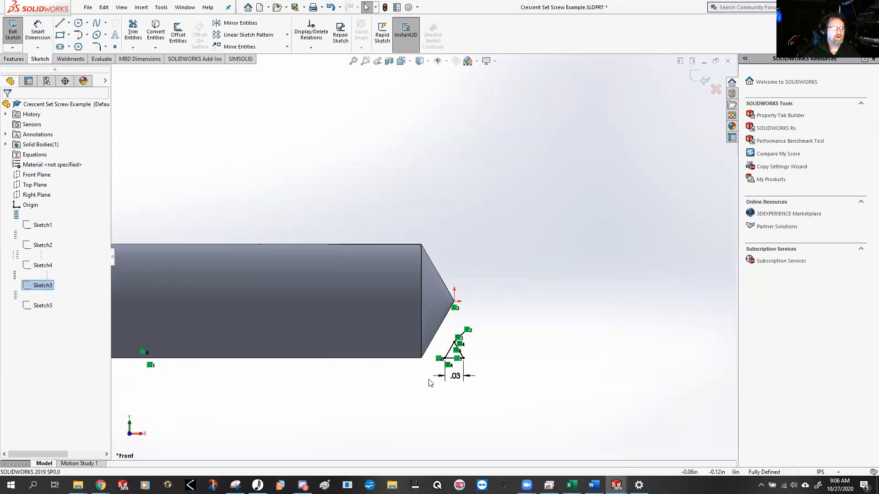
double_click(455, 376)
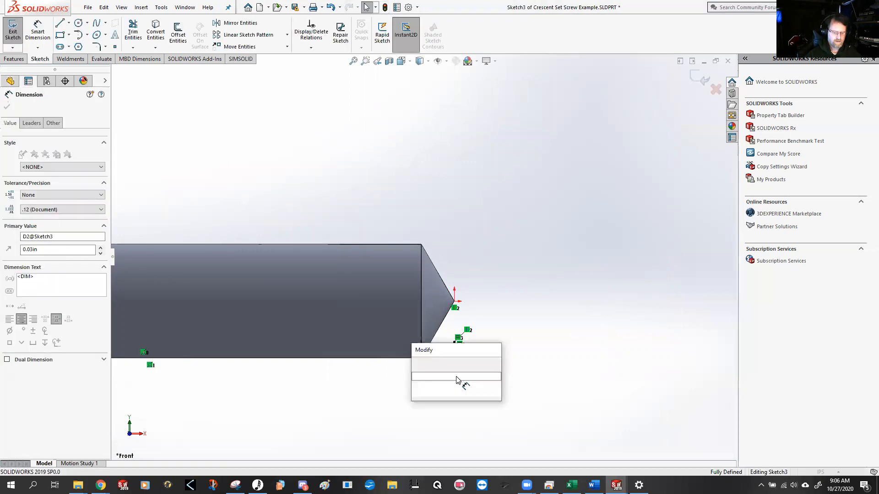
type(".0312")
key("Return")
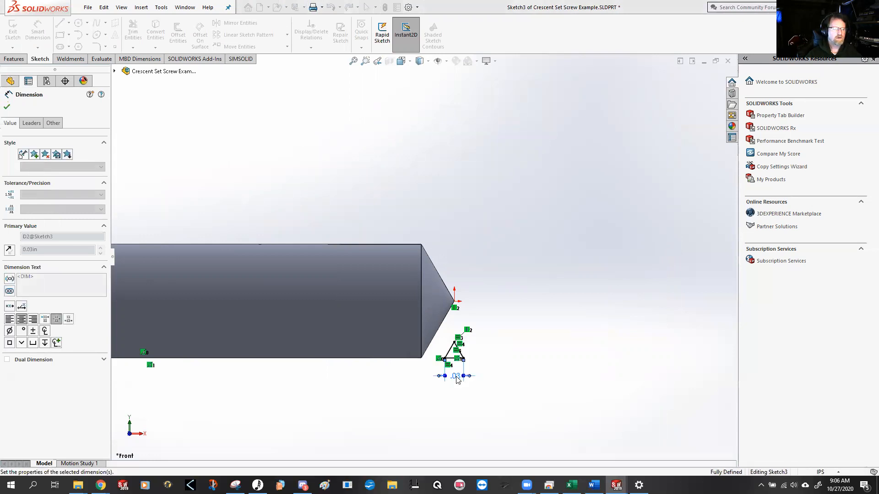
left_click(385, 8)
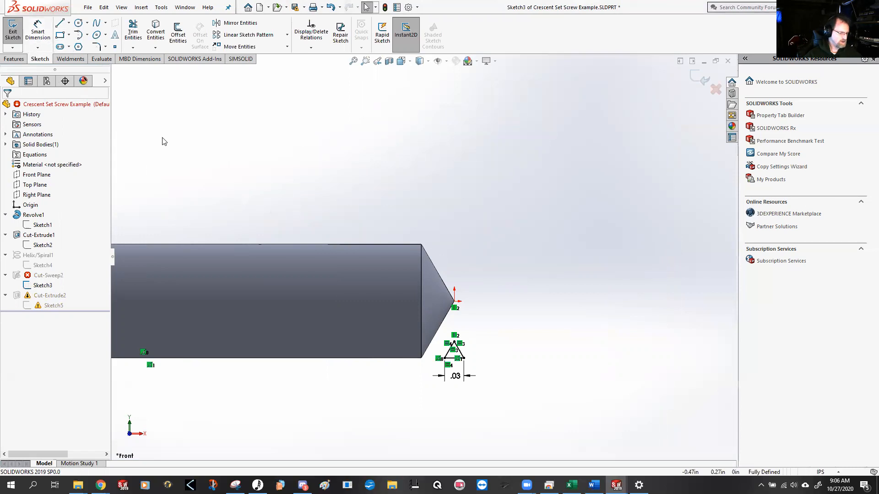
key("ctrl+z")
left_click(14, 30)
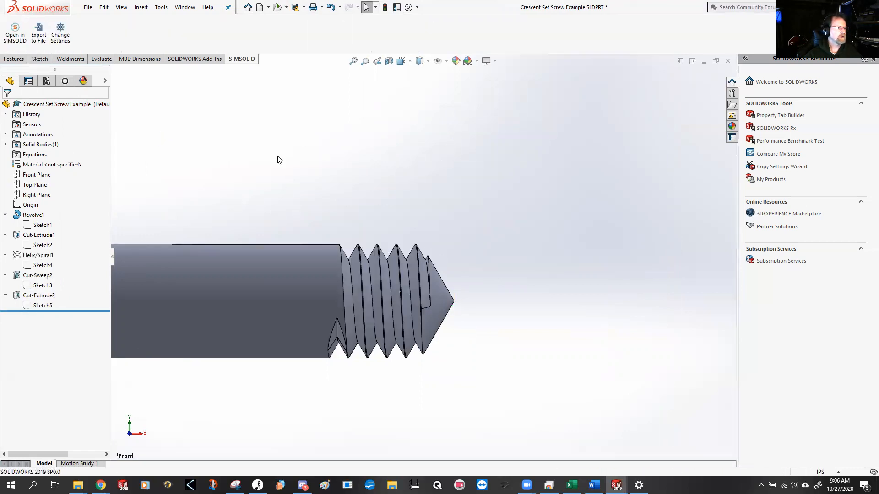
Edit Sketch5 of Cut-Extrude2 and delete the relations holding the triangle's base line and its thread-side edge
double_click(48, 304)
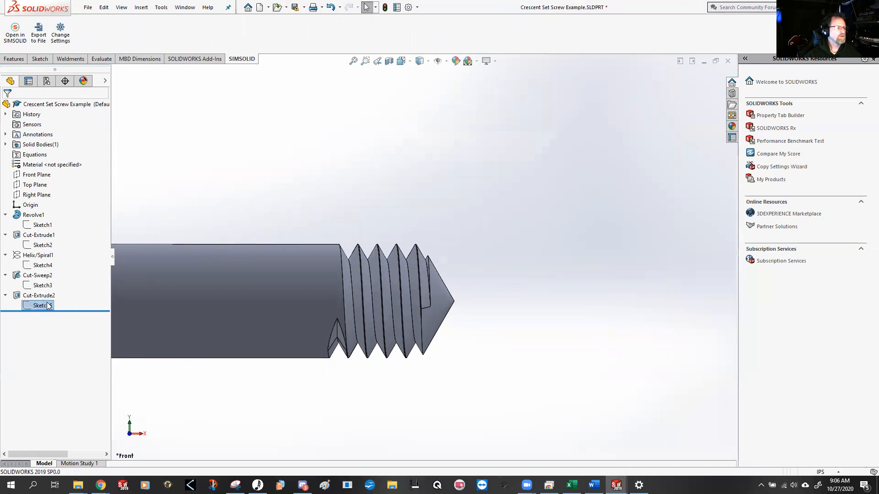
mouse_move(338, 400)
middle_mouse_down()
mouse_move(350, 348)
mouse_move(341, 184)
mouse_move(383, 280)
middle_mouse_up()
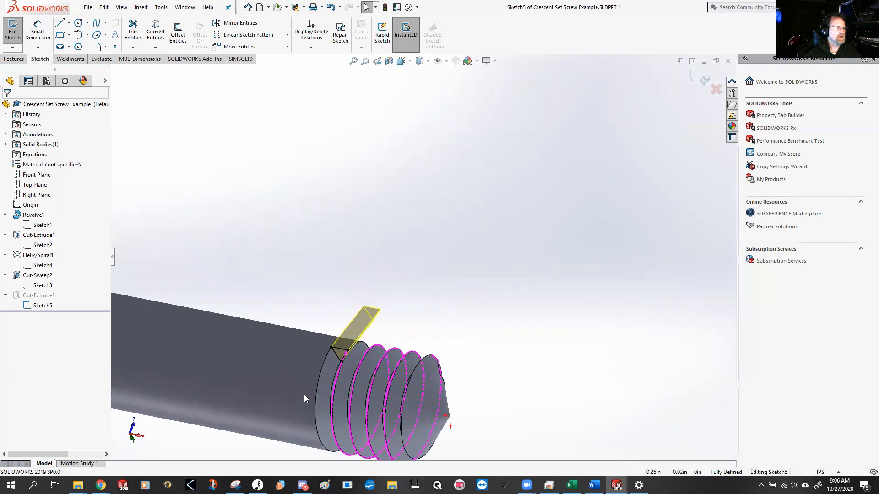
scroll(321, 385, "down", 2)
mouse_move(347, 370)
middle_mouse_down()
mouse_move(385, 304)
mouse_move(376, 311)
mouse_move(378, 322)
mouse_move(471, 263)
middle_mouse_up()
scroll(378, 322, "down", 1)
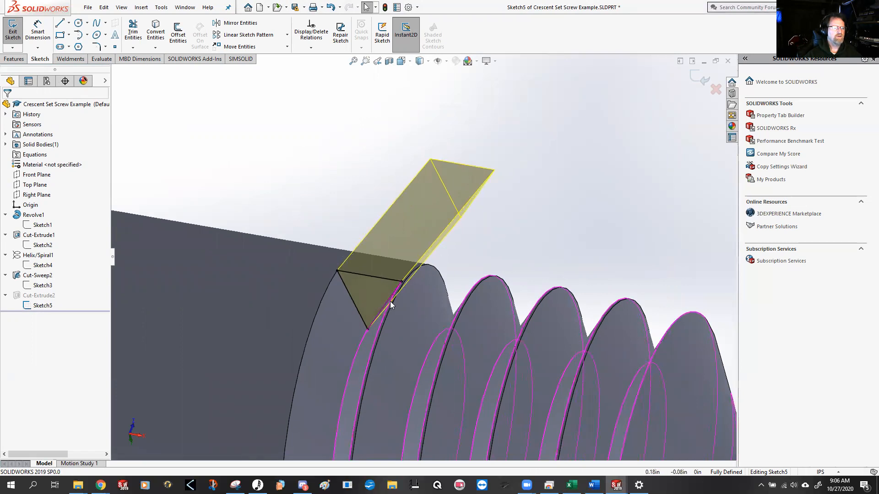
key("ctrl+8")
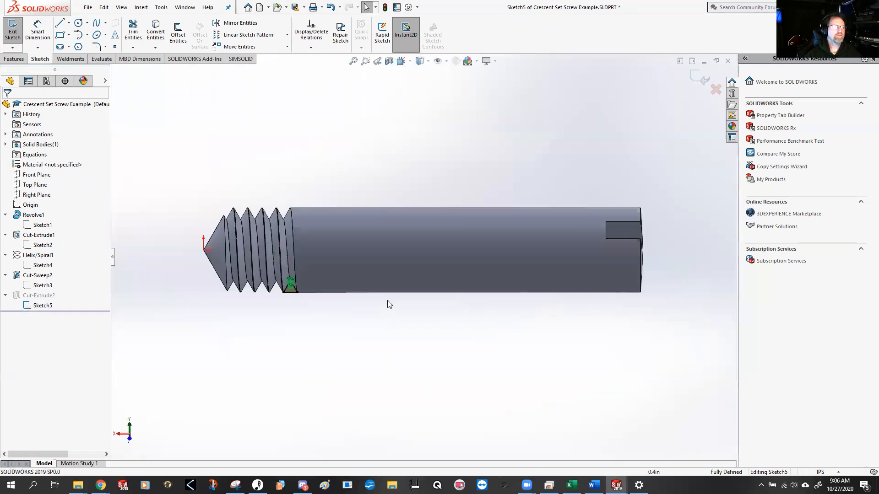
scroll(289, 295, "down", 10)
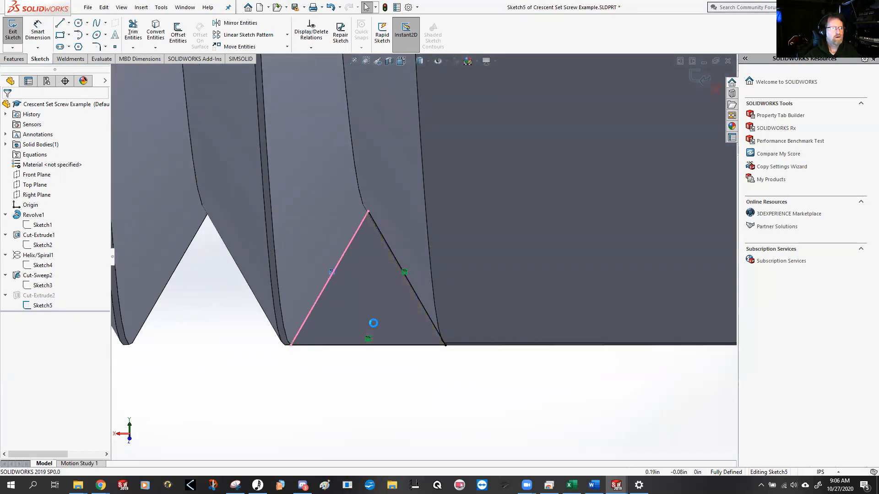
left_click(368, 351)
key("Delete")
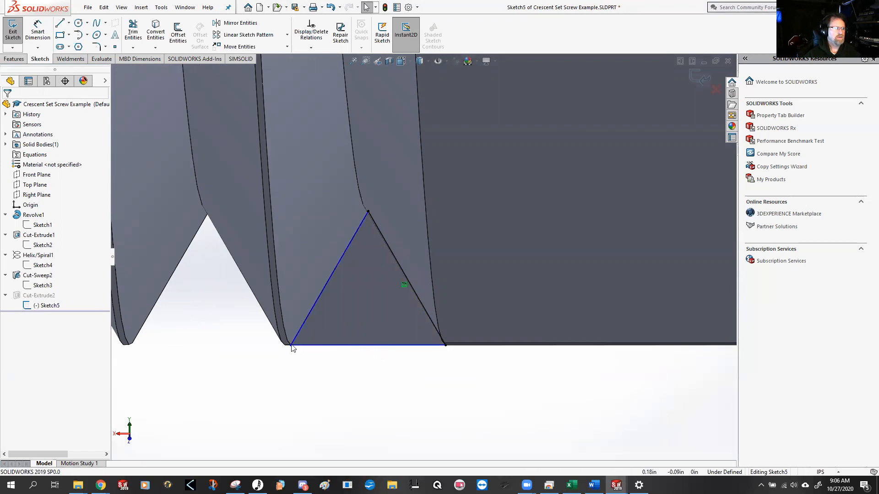
Move the triangle's loose base corner in Sketch5 inward to about 0.178, -0.090 in and try relating its base line to the screw's outer face
left_click_drag(300, 341, 307, 329)
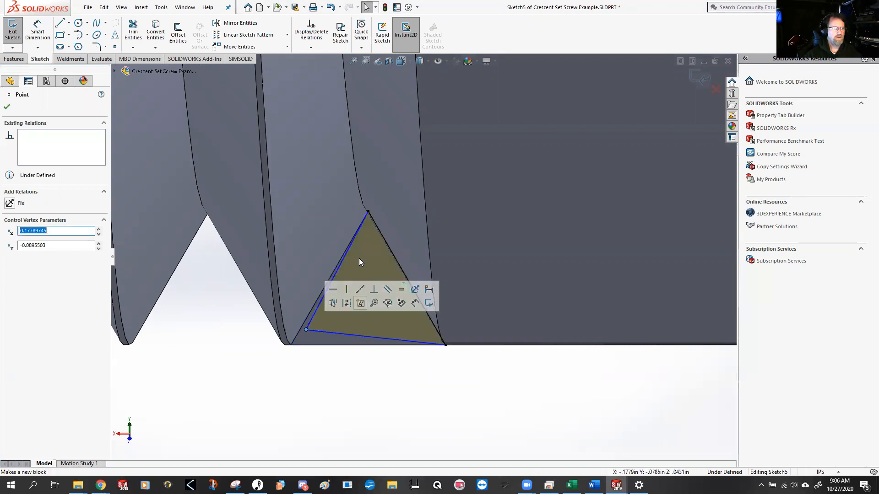
left_click(426, 415)
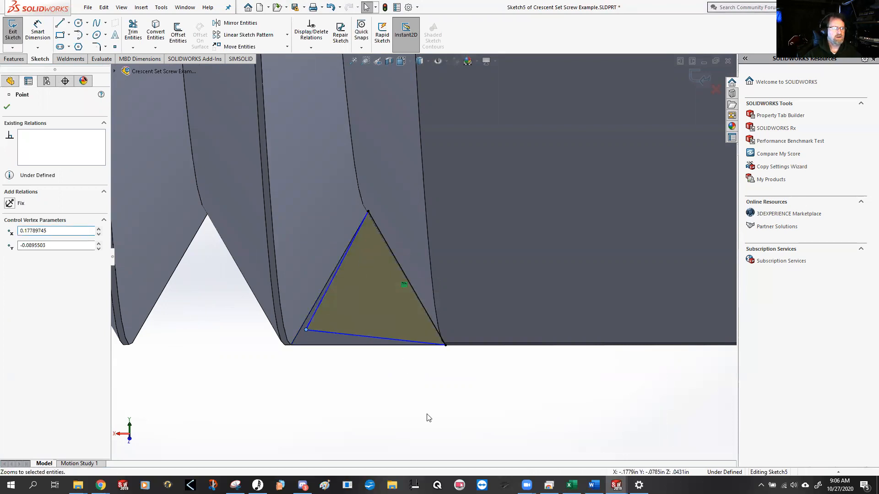
left_click(375, 342)
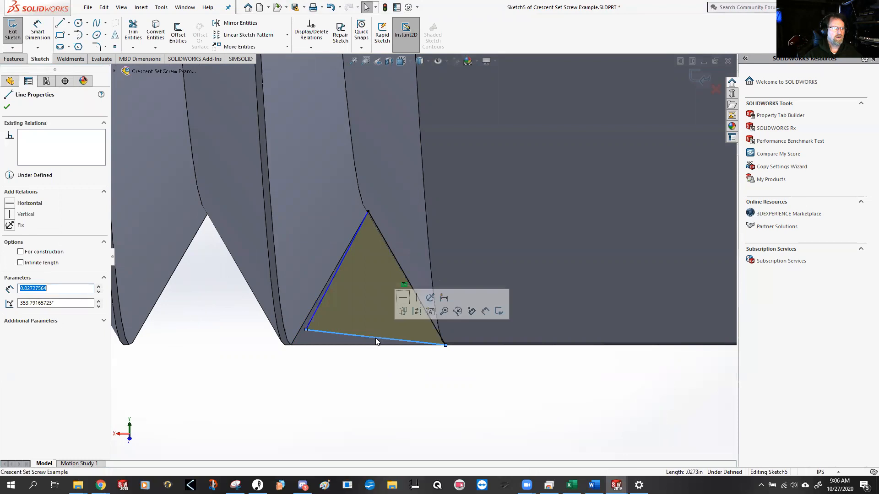
left_click(611, 348, "ctrl")
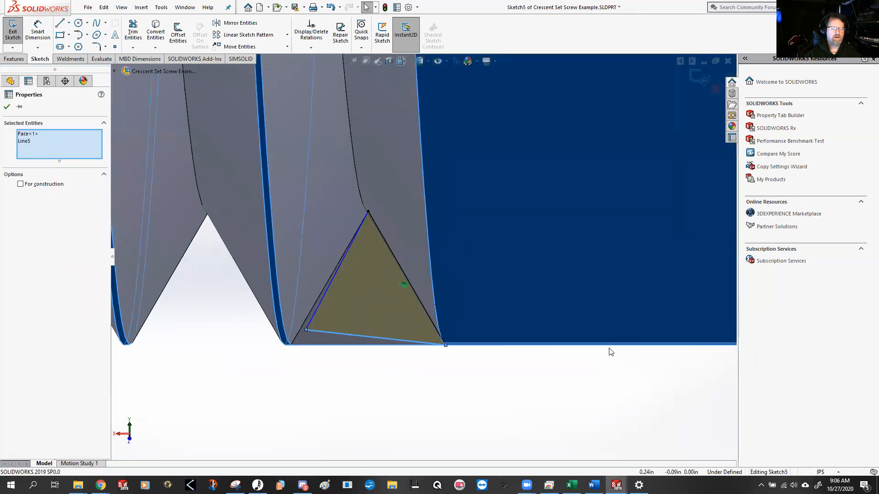
left_click(569, 384)
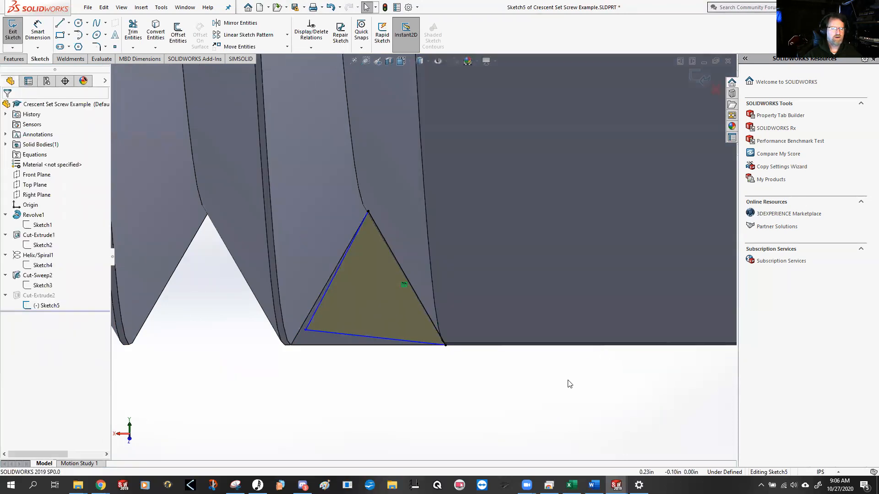
Make the base line of the Sketch5 triangle collinear with the screw's straight outer edge
left_click(402, 342)
left_click(453, 344, "ctrl")
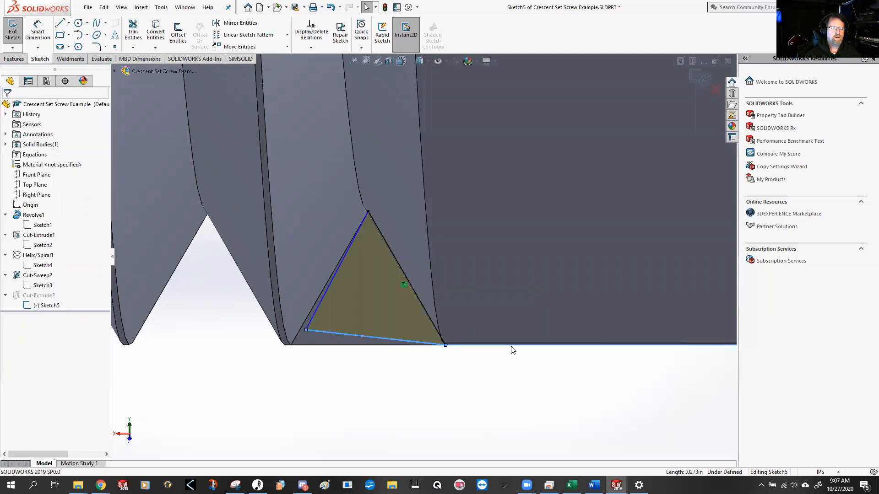
left_click(10, 256)
left_click(322, 354)
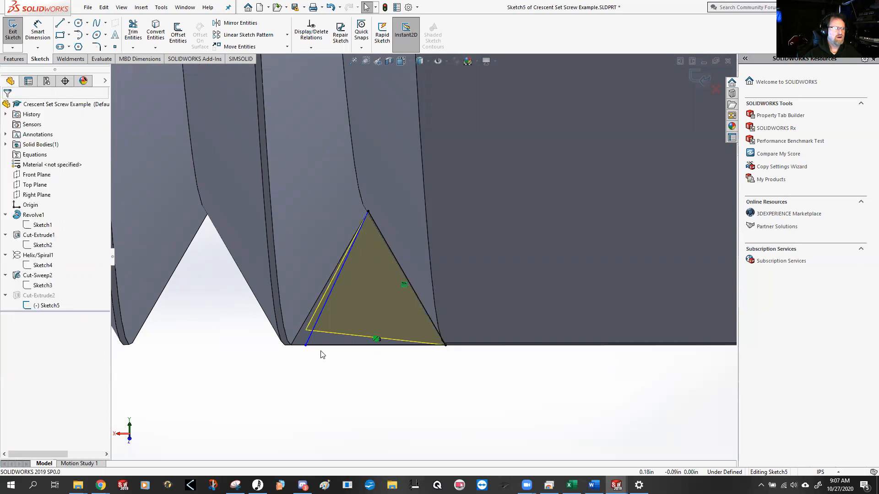
Snap the triangle's loose base corner onto the neighbouring thread crest's corner and exit Sketch5 to rebuild the cut
left_click_drag(307, 348, 291, 348)
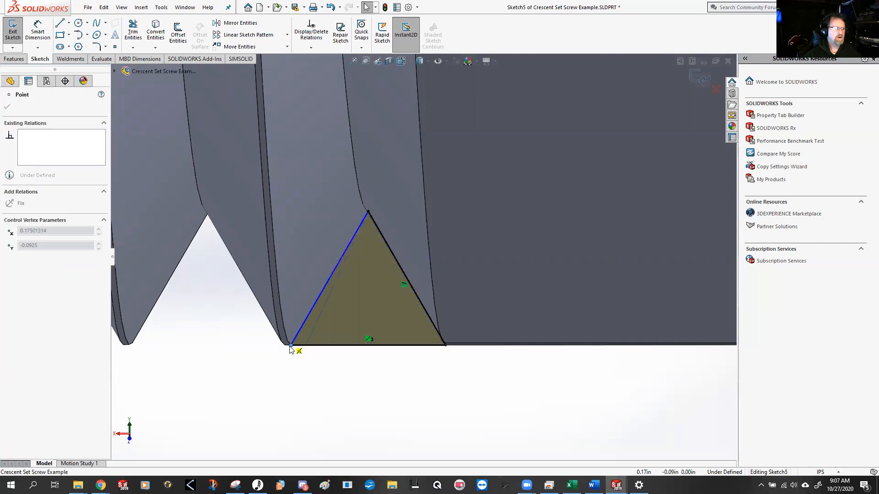
left_click(384, 388)
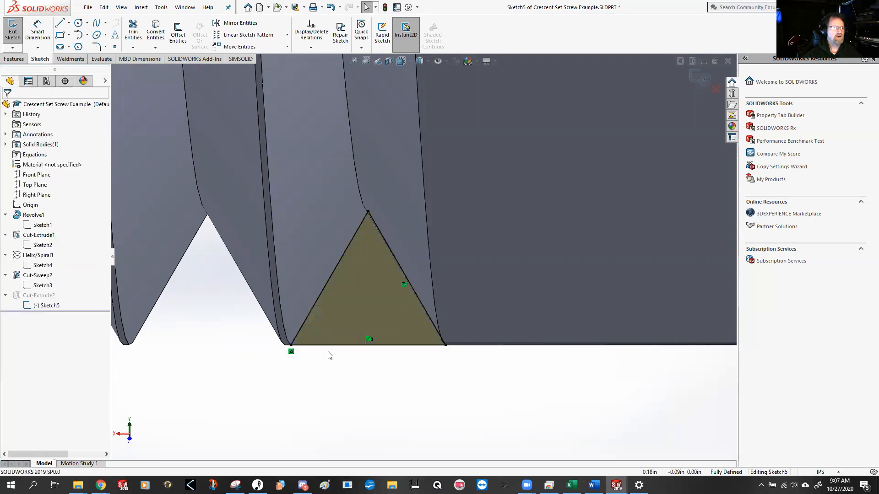
left_click(701, 79)
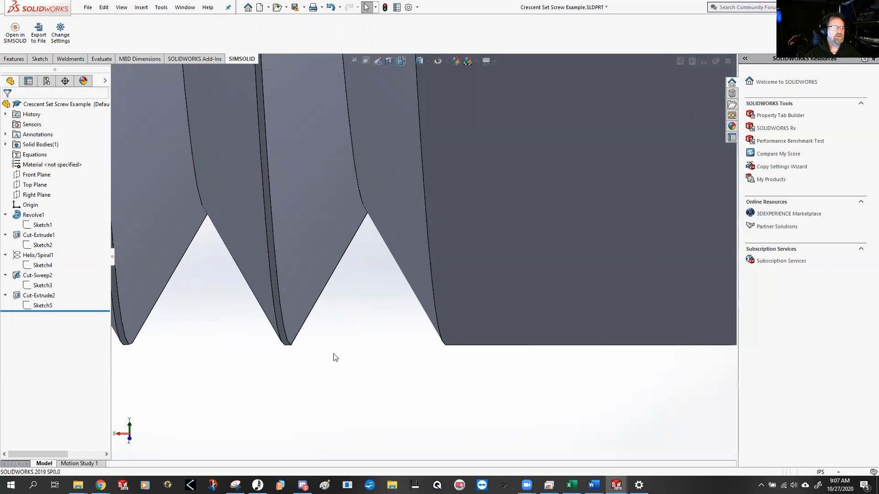
scroll(416, 410, "up", 5)
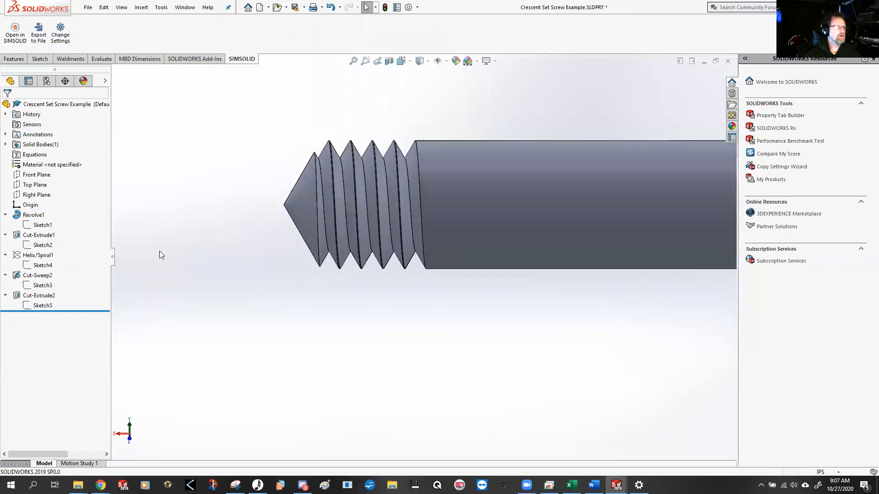
Switch to the open part Crescent Worm Gear Example.SLDPRT
left_click(185, 8)
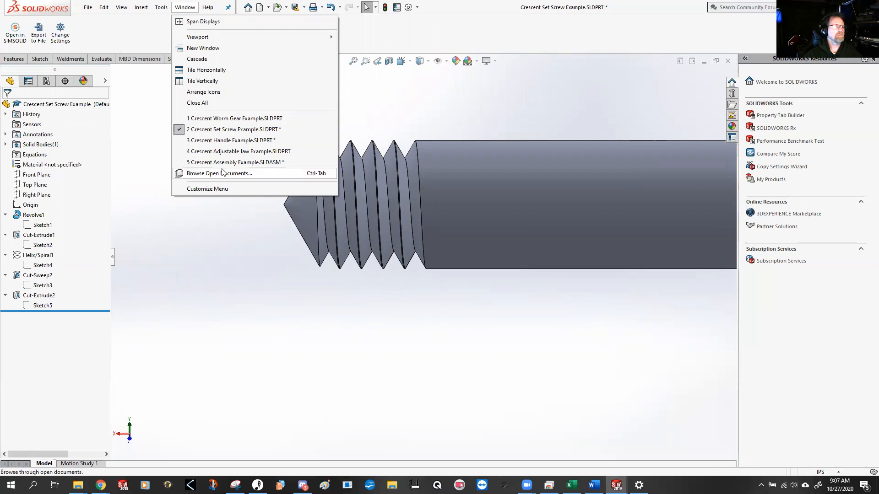
mouse_move(273, 144)
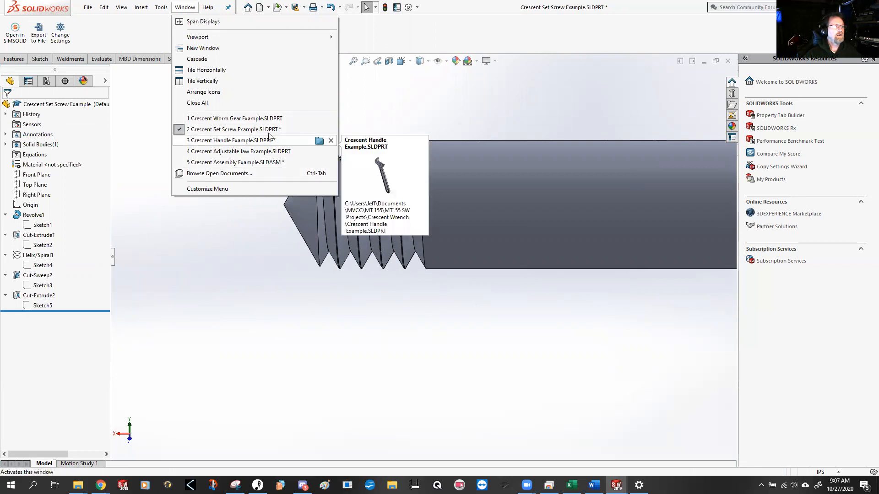
left_click(270, 118)
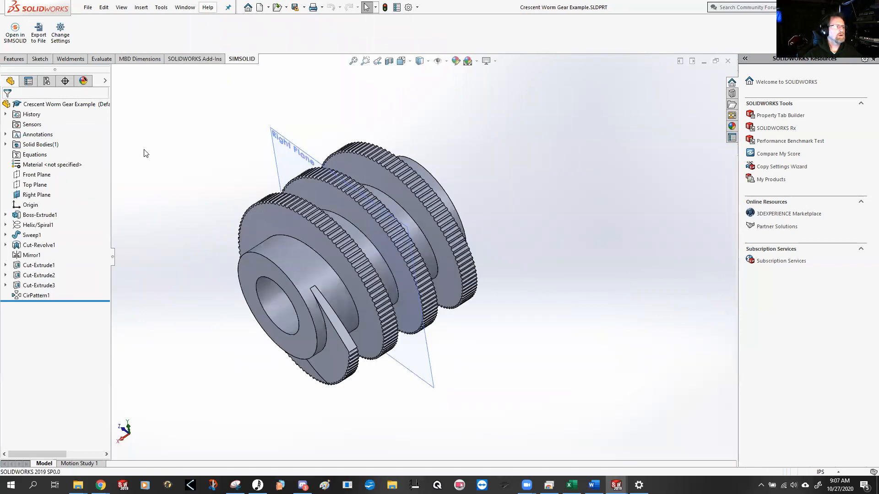
Switch to Chrome, review the reference drawing and checklist in the Crescent Wrench Worm Gear document, and return to SolidWorks
key("alt+Tab")
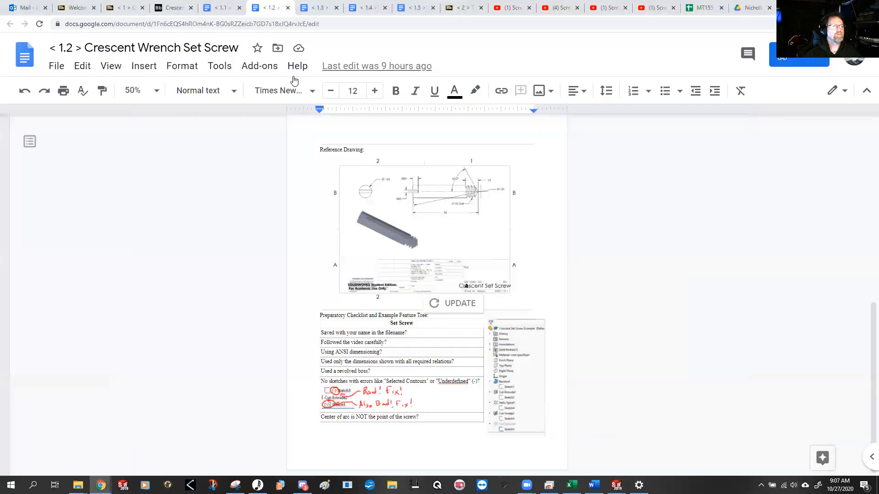
left_click(321, 8)
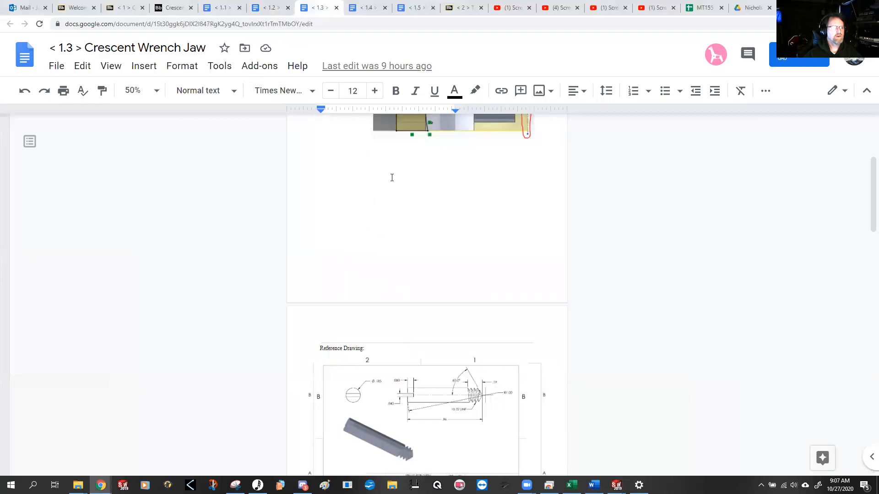
left_click(367, 8)
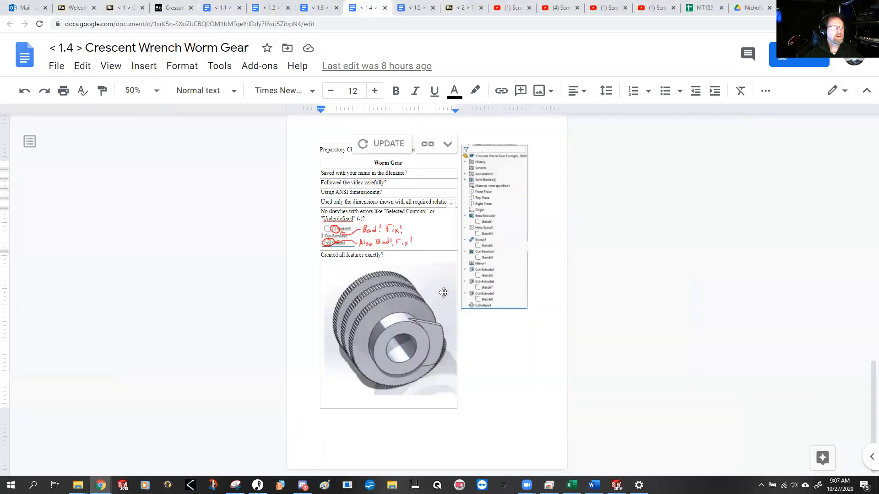
scroll(443, 292, "up", 15)
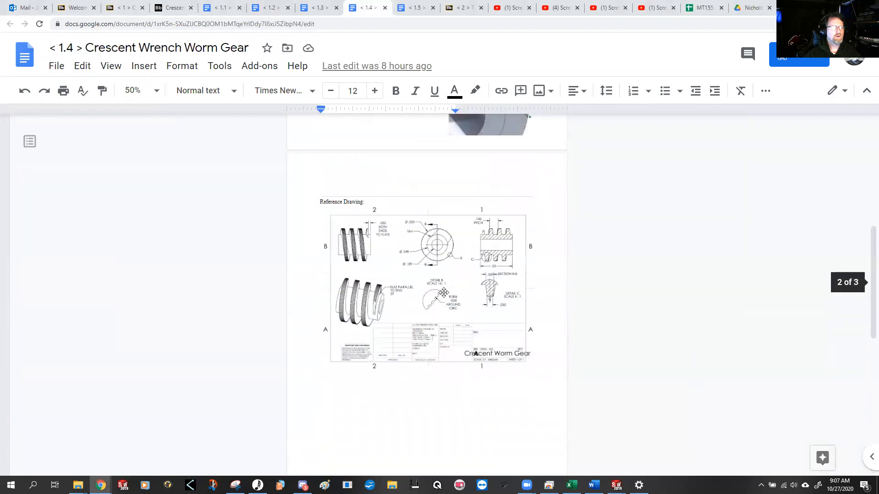
scroll(444, 293, "up", 3)
scroll(362, 272, "down", 12)
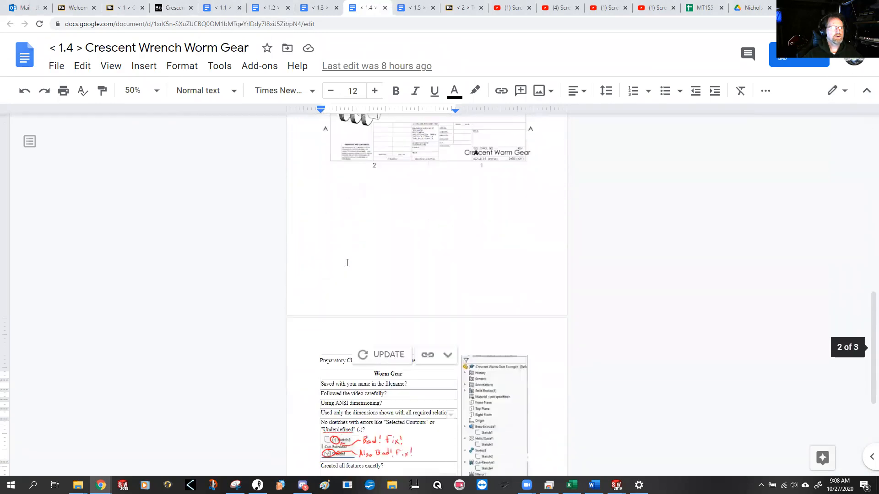
scroll(347, 263, "down", 4)
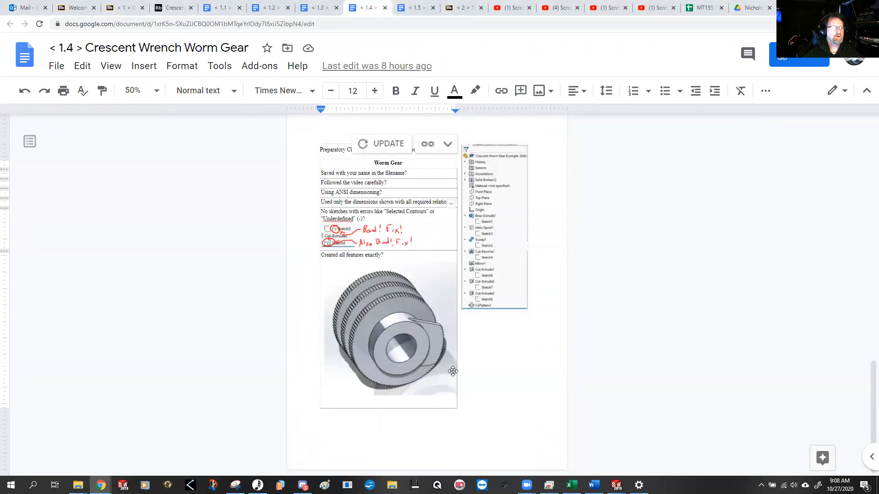
key("alt+Tab")
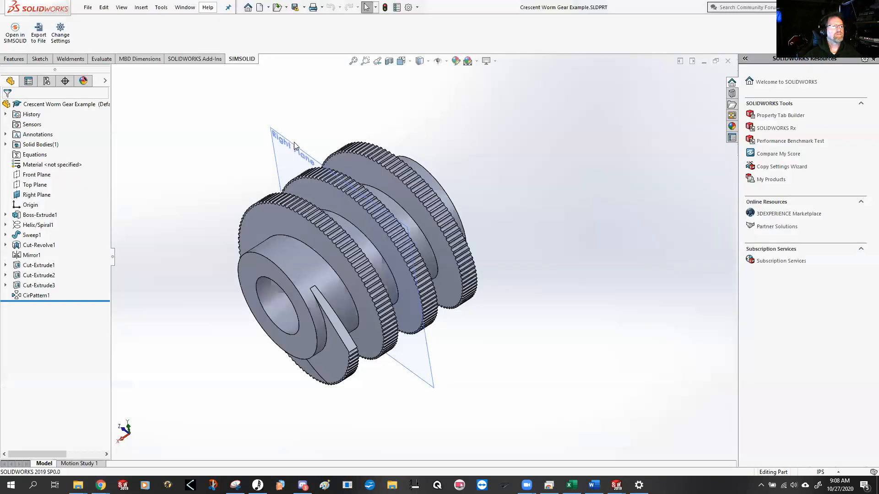
Hide the Right Plane and expand the worm gear's features from Boss-Extrude1 to Cut-Extrude3 to list their sketches
right_click(36, 195)
left_click(55, 182)
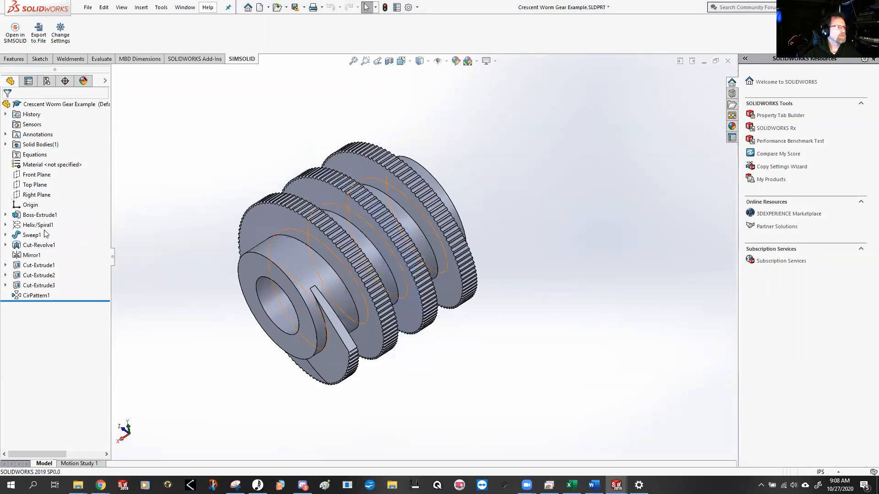
left_click(6, 275)
left_click(5, 296)
left_click(6, 266)
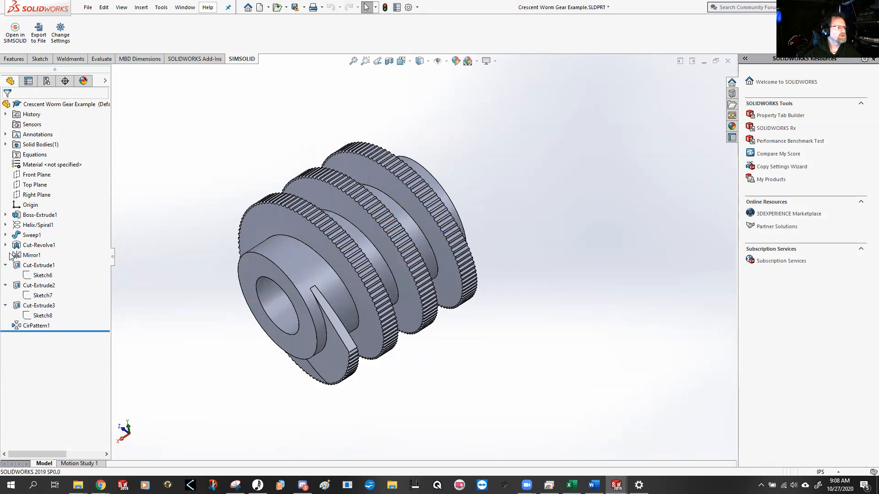
left_click(6, 244)
left_click(6, 234)
left_click(6, 225)
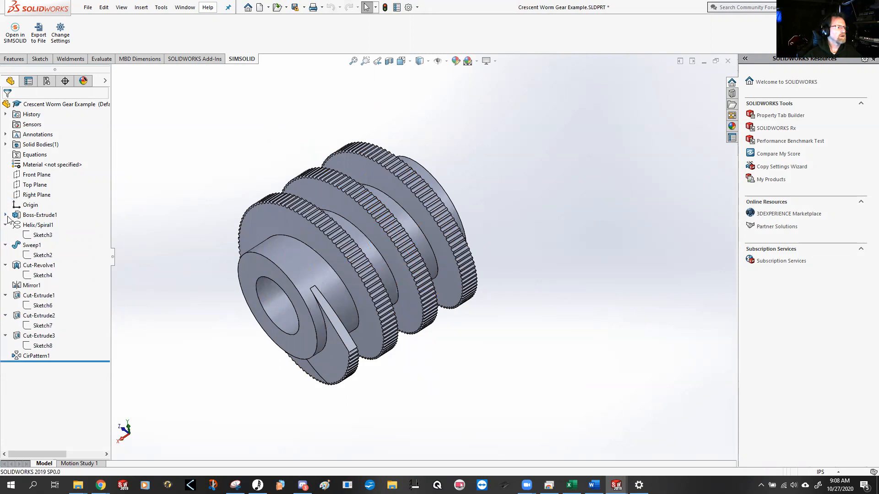
left_click(6, 215)
Open Sketch1 of Boss-Extrude1, inspect its two dimensioned circles from another angle, and exit the sketch
double_click(43, 223)
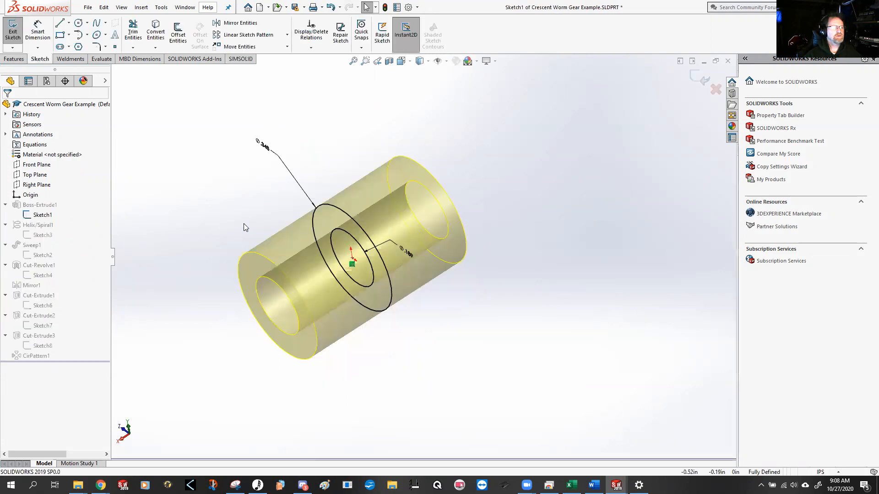
scroll(303, 266, "up", 1)
middle_click_drag(305, 244, 385, 228)
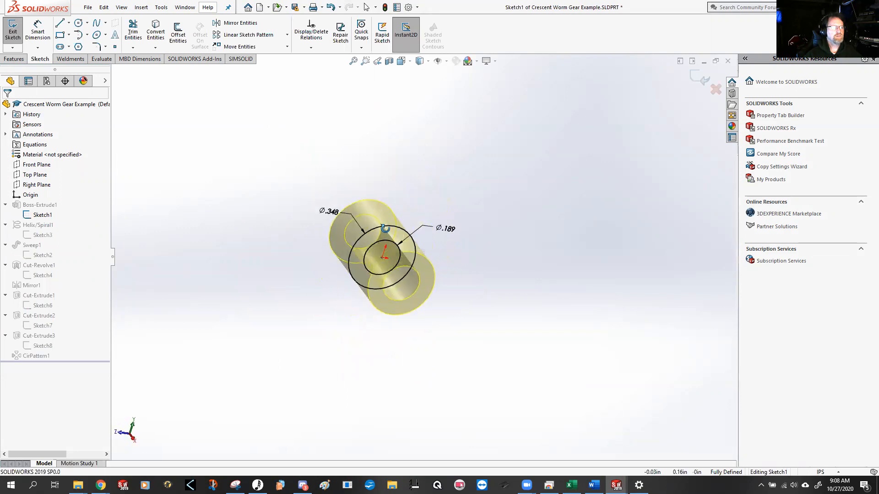
double_click(276, 155)
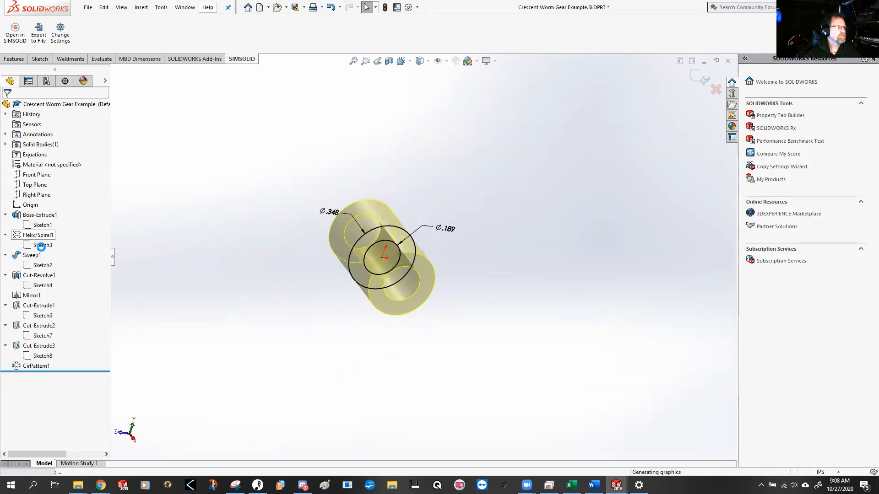
Open the Helix/Spiral1 definition to review its height, pitch and start angle, accept it, and highlight its Sketch3 circle
right_click(40, 235)
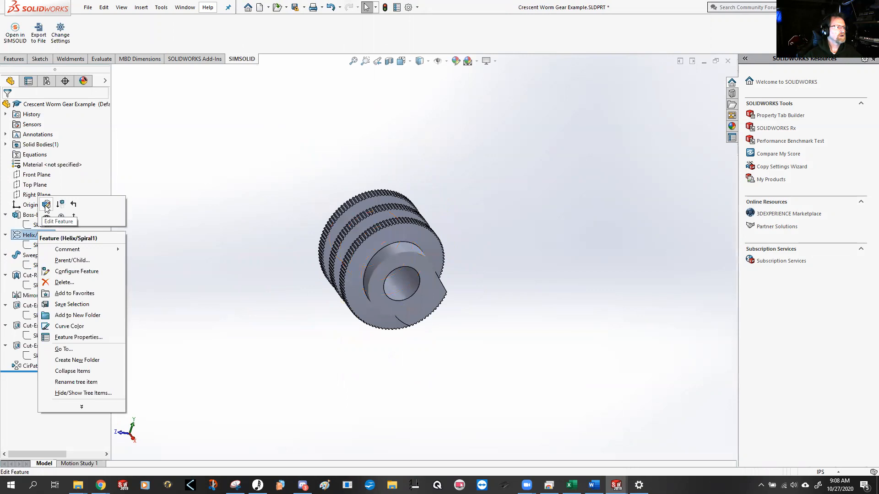
left_click(161, 260)
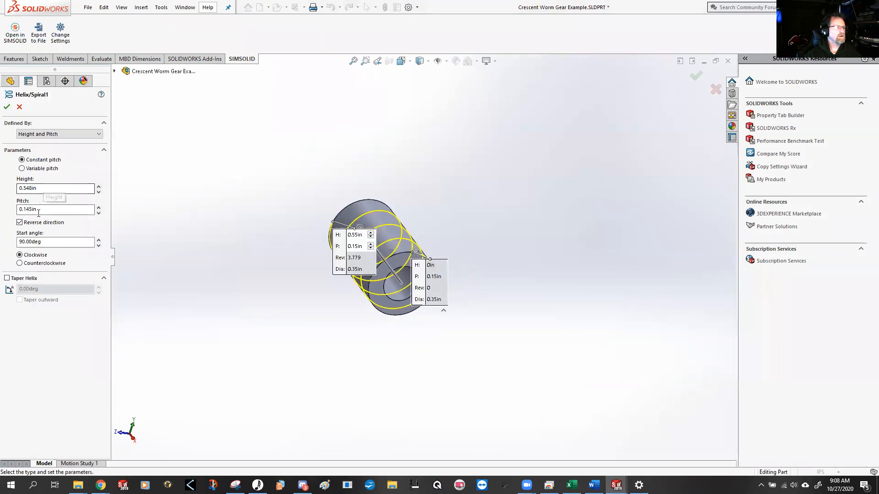
left_click(7, 108)
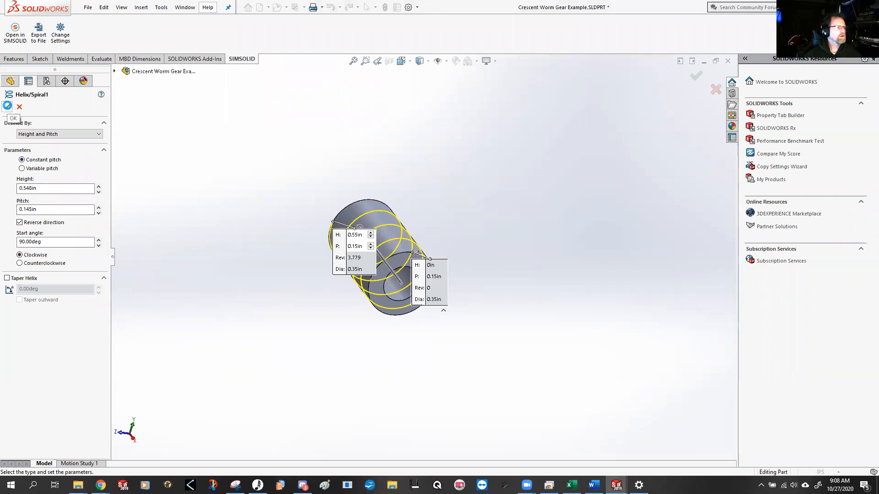
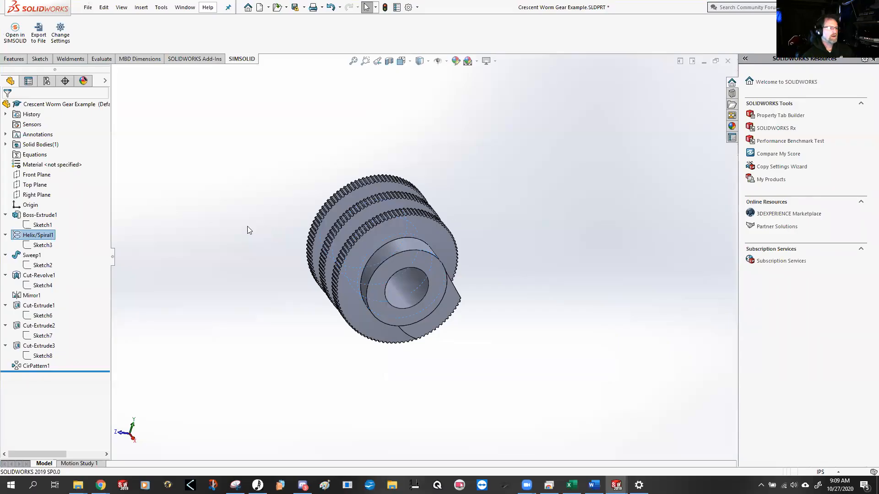
left_click(40, 247)
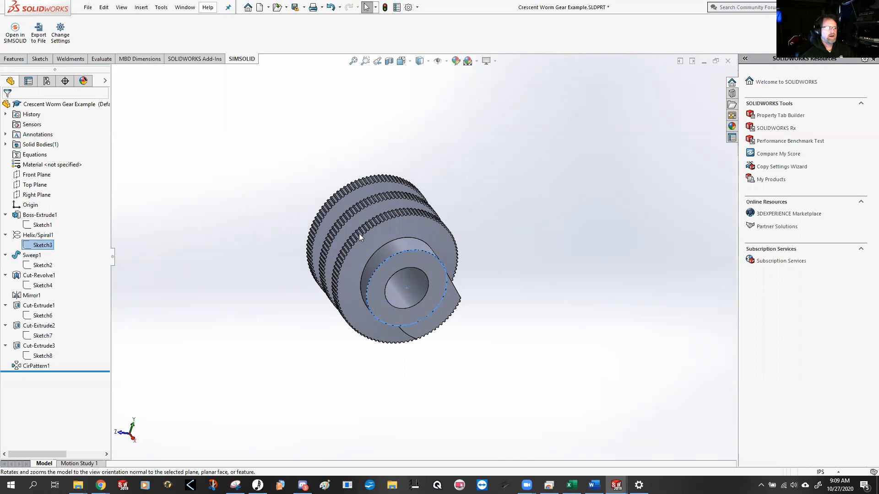
left_click(247, 218)
Open Sketch2 of Sweep1, examine the tooth profile and its dimensions normal to the sketch plane, and exit the sketch
double_click(37, 265)
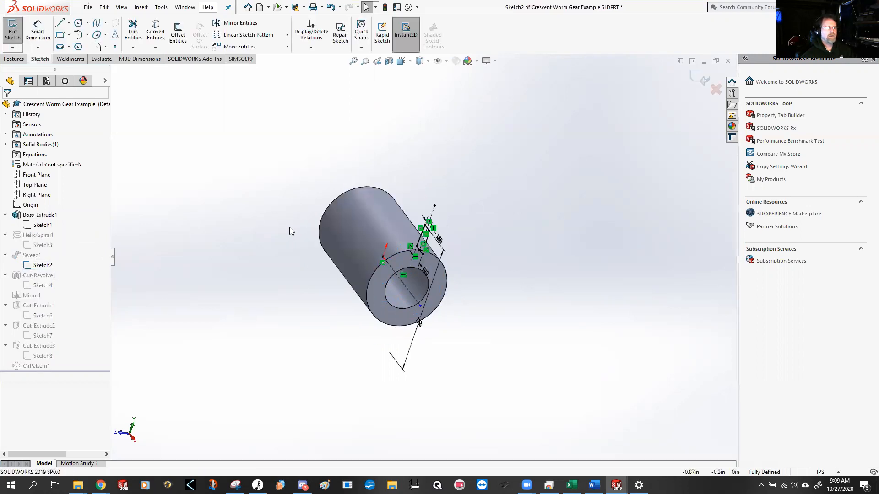
key("ctrl+8")
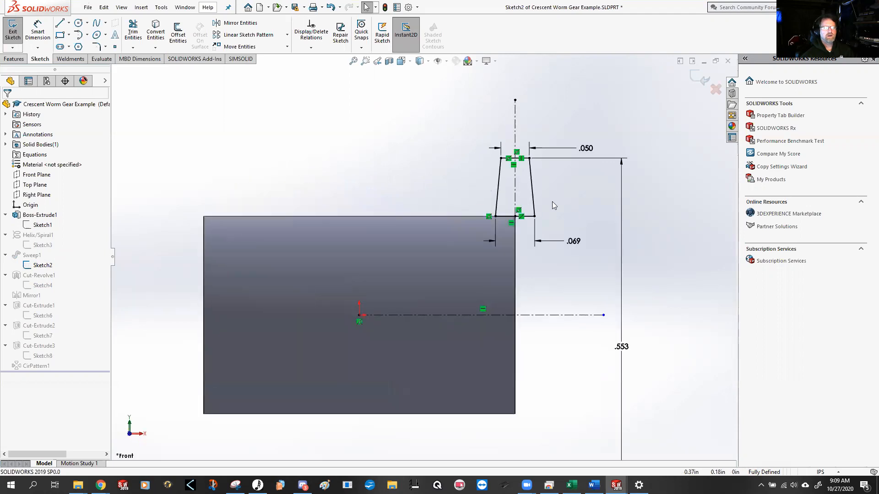
scroll(551, 200, "down", 2)
scroll(535, 199, "up", 2)
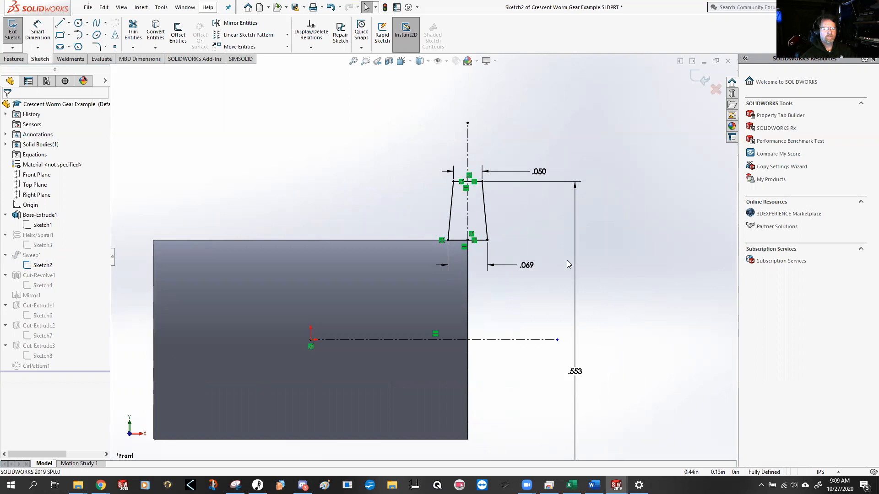
scroll(535, 267, "up", 2)
scroll(410, 349, "down", 1)
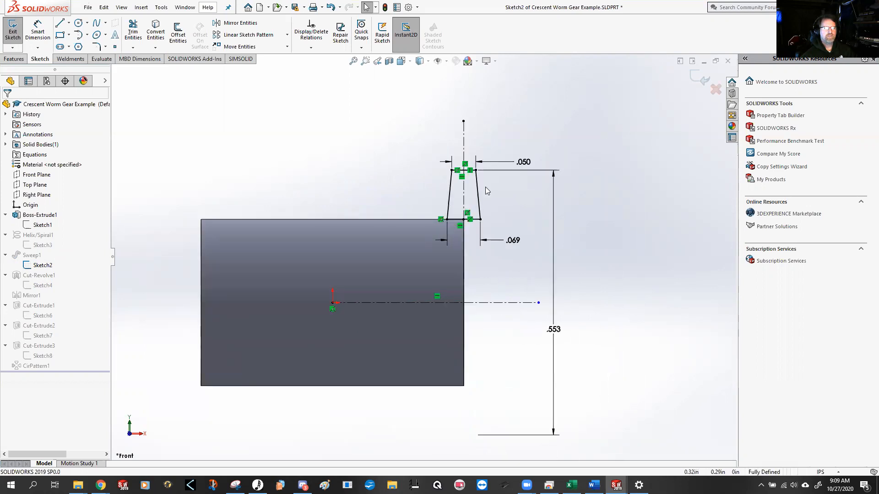
left_click(703, 79)
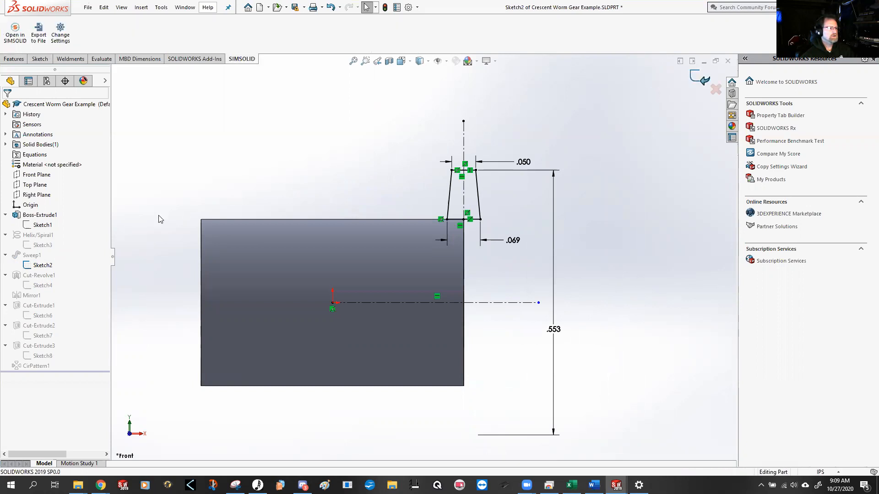
Open Sketch4 of Cut-Revolve1, inspect its rectangular cut profile from an angled view, and exit the sketch
double_click(45, 288)
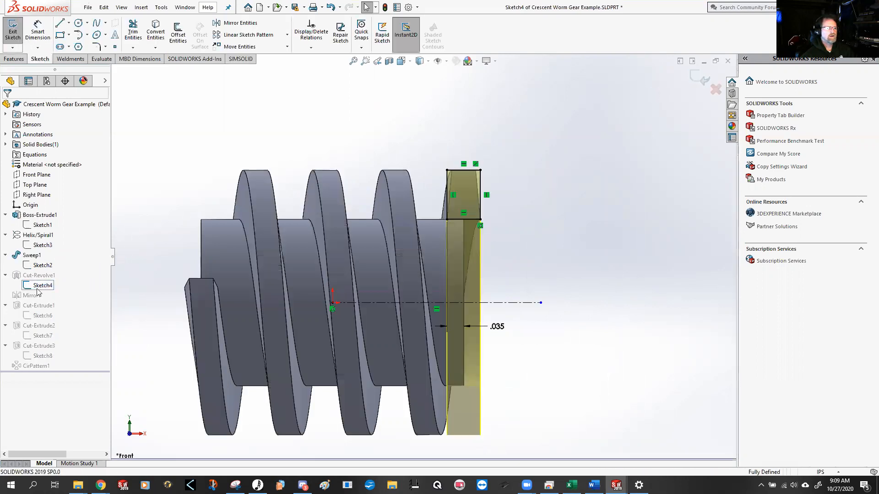
scroll(343, 231, "up", 1)
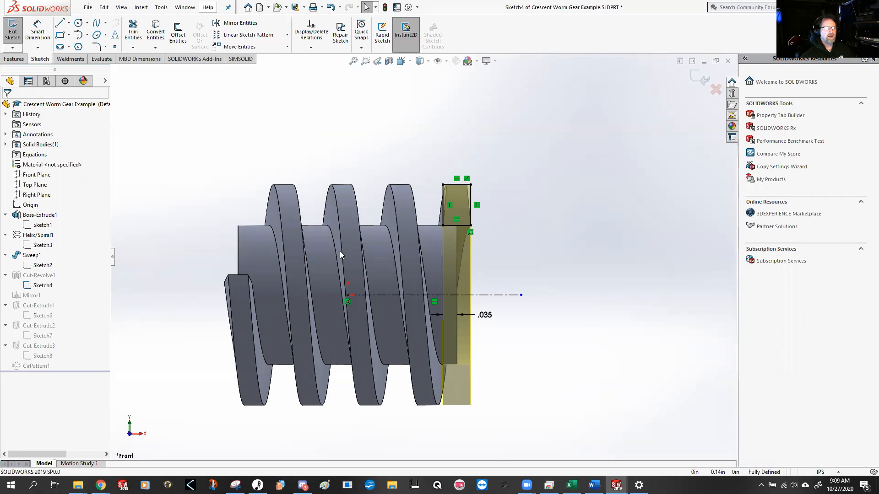
middle_click_drag(484, 182, 453, 248)
scroll(320, 287, "down", 2)
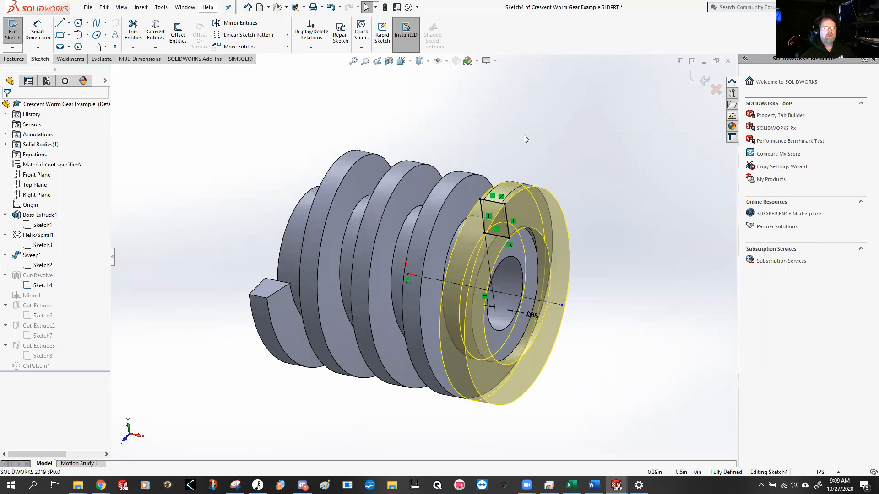
left_click(705, 79)
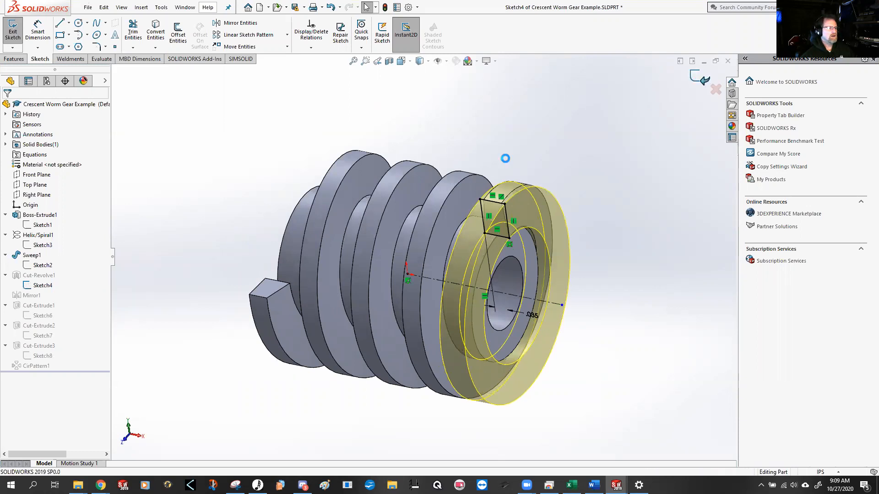
Highlight the Mirror1 feature, inspect the mirrored cut at both thread ends, and clear the selection
left_click(31, 296)
middle_click_drag(269, 286, 343, 219)
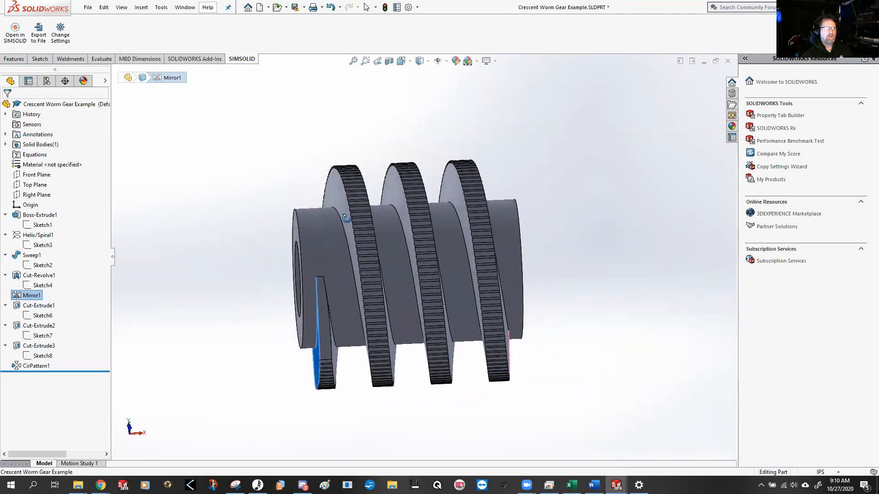
left_click(158, 184)
Open Sketch6 of Cut-Extrude1, examine its angled profile on the gear's end face up close, and exit the sketch
double_click(36, 316)
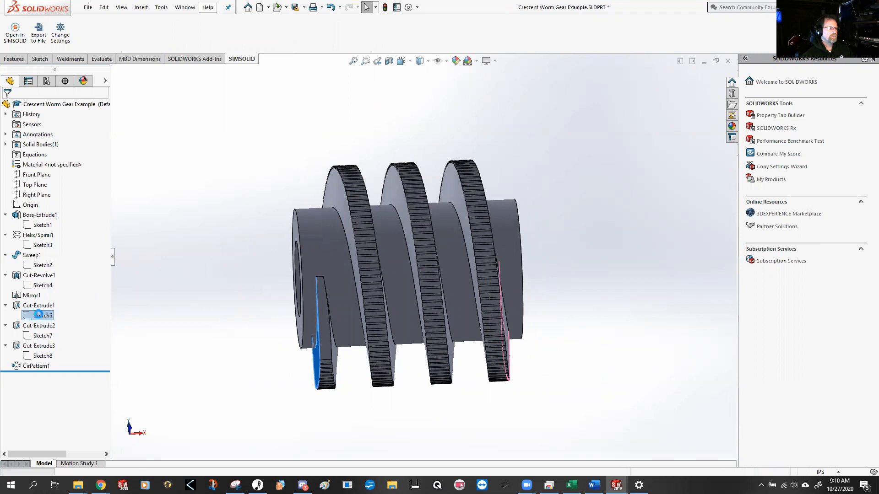
middle_click_drag(217, 211, 119, 274)
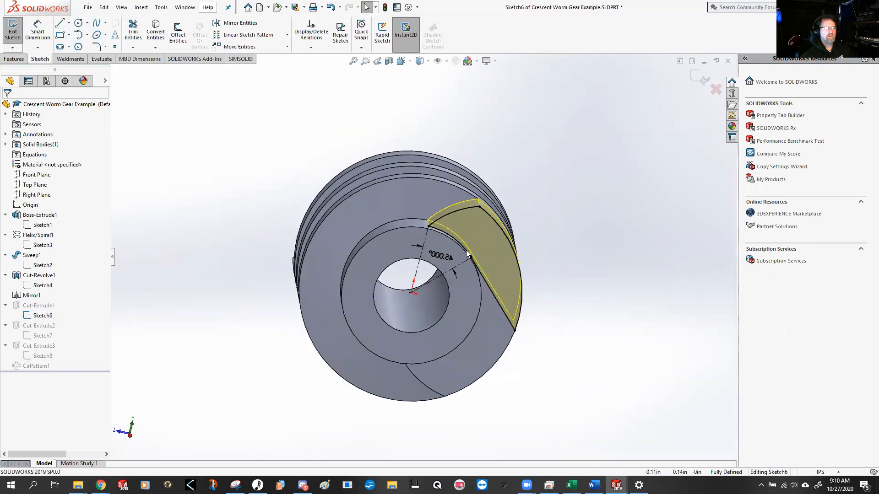
scroll(466, 250, "down", 3)
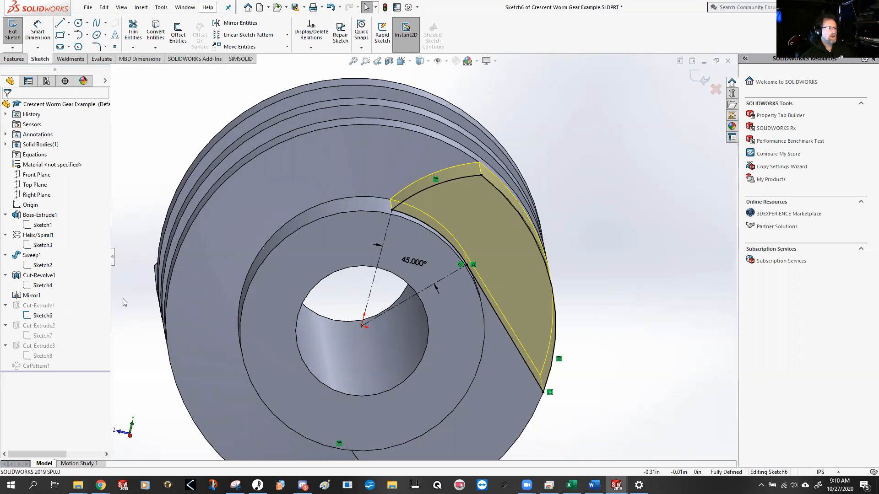
double_click(142, 203)
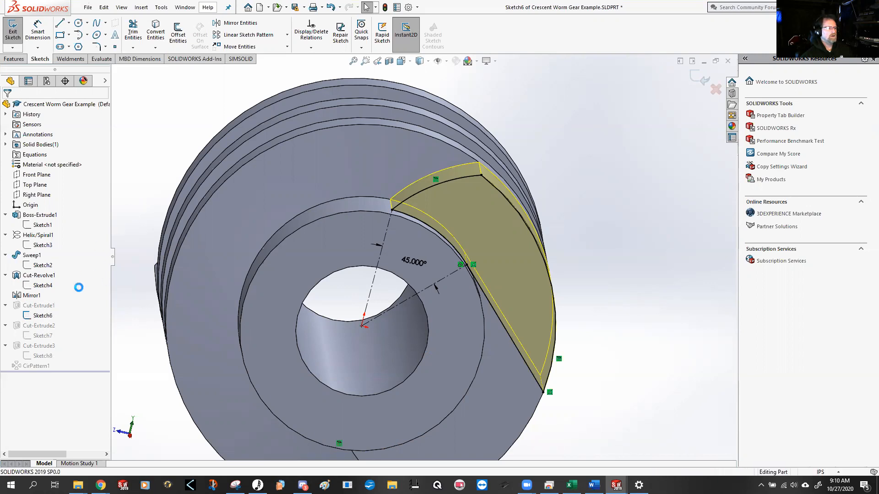
Open the Cut-Extrude1 definition to review its Up To Surface end condition and selected contours, and accept it
right_click(45, 306)
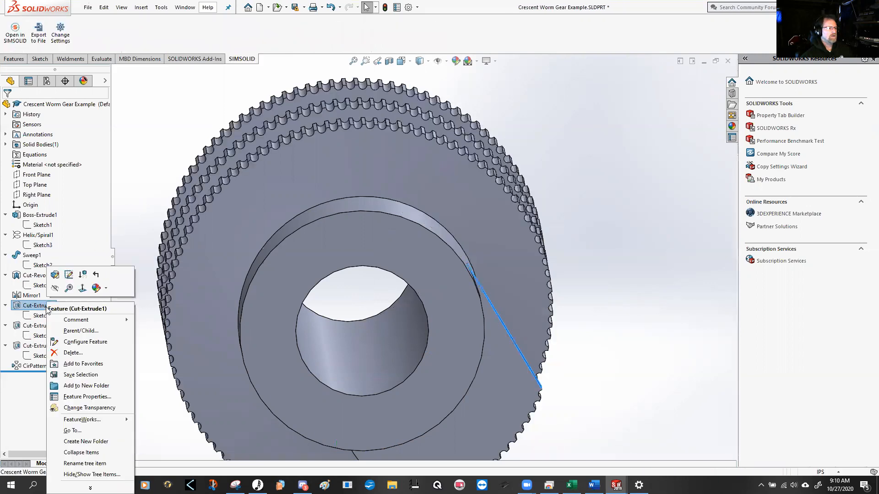
left_click(38, 315)
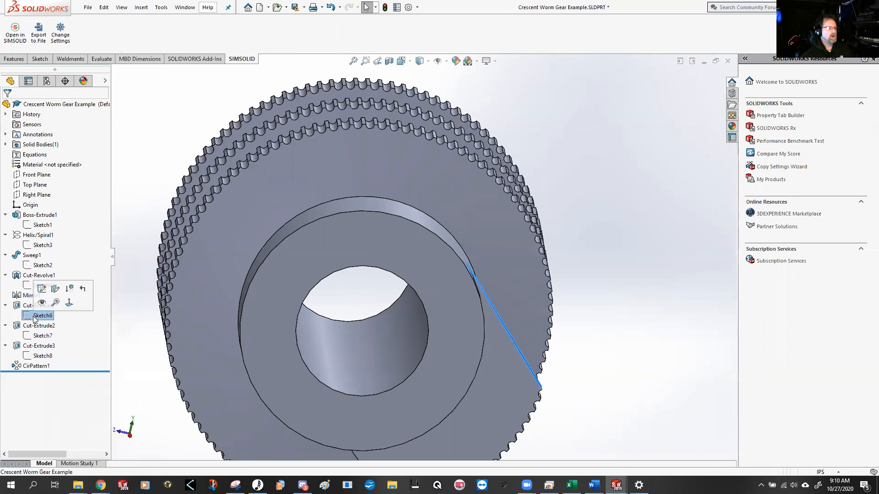
left_click(21, 306)
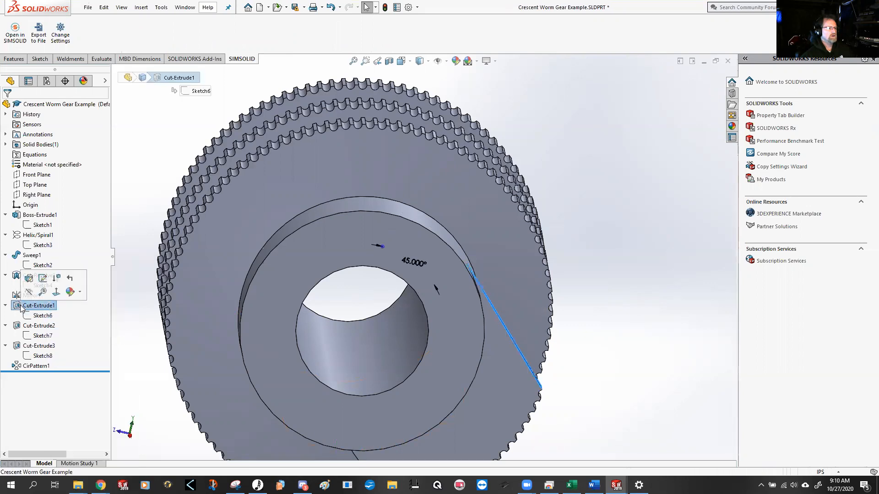
right_click(21, 305)
left_click(31, 272)
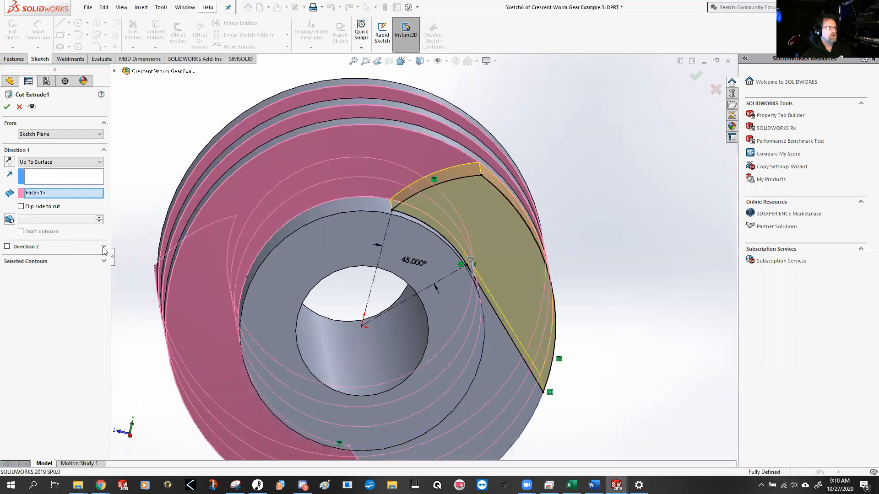
left_click(104, 262)
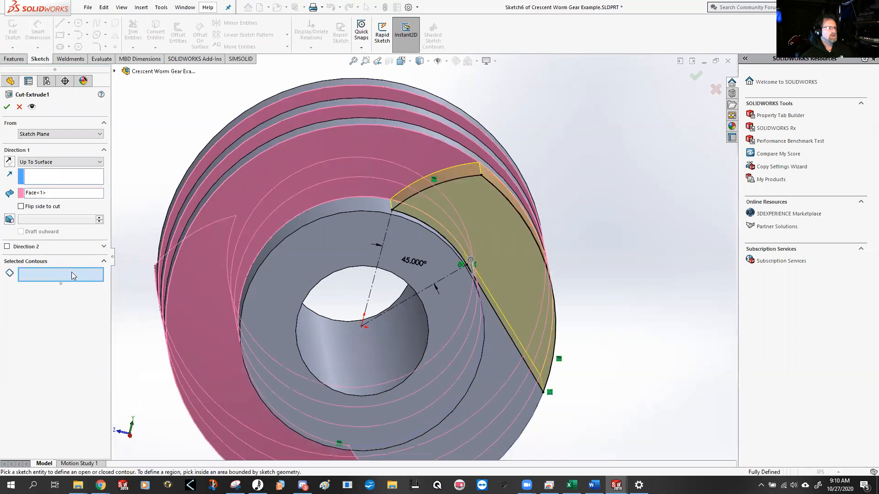
left_click(70, 278)
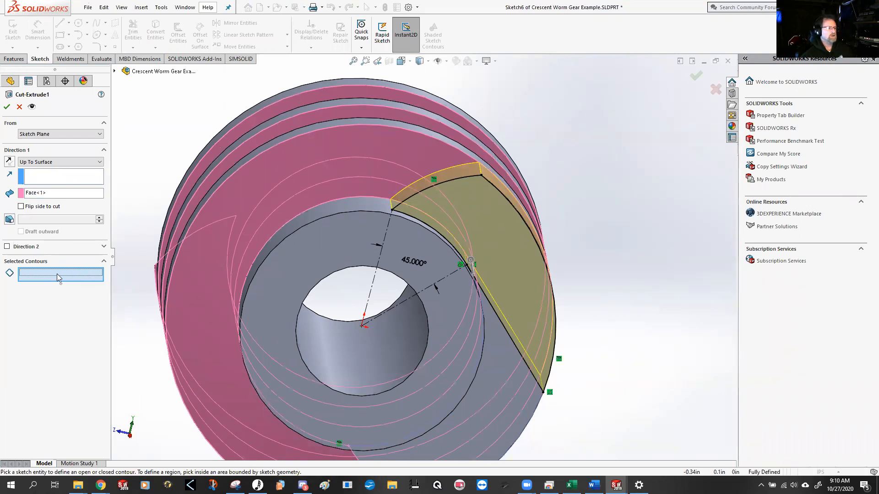
left_click(7, 106)
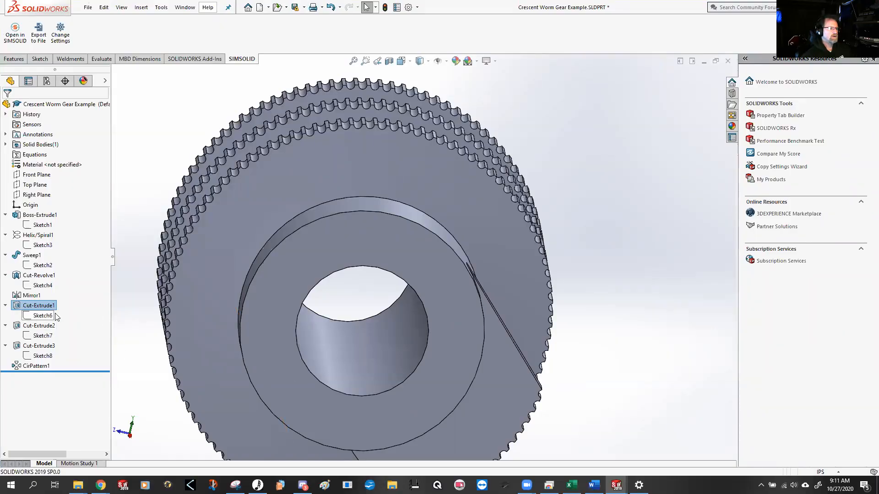
Reopen Sketch6 of Cut-Extrude1 to check its profile against the whole gear, and exit the sketch
key("z")
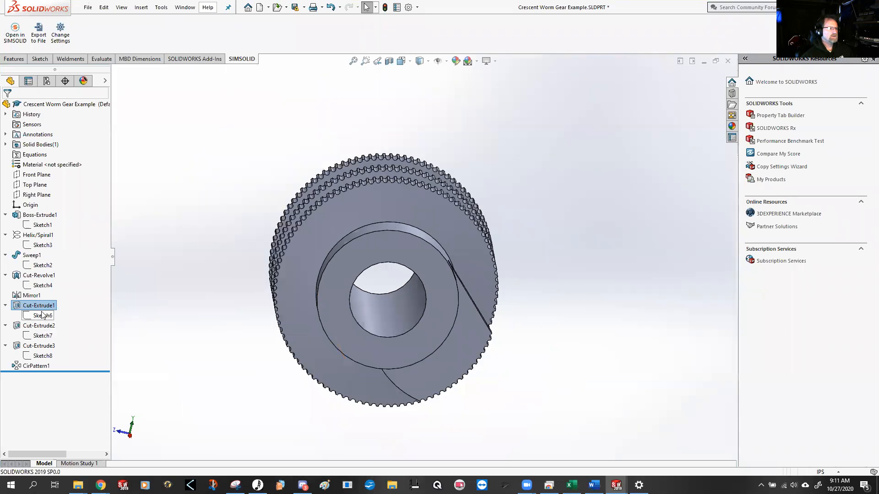
double_click(42, 313)
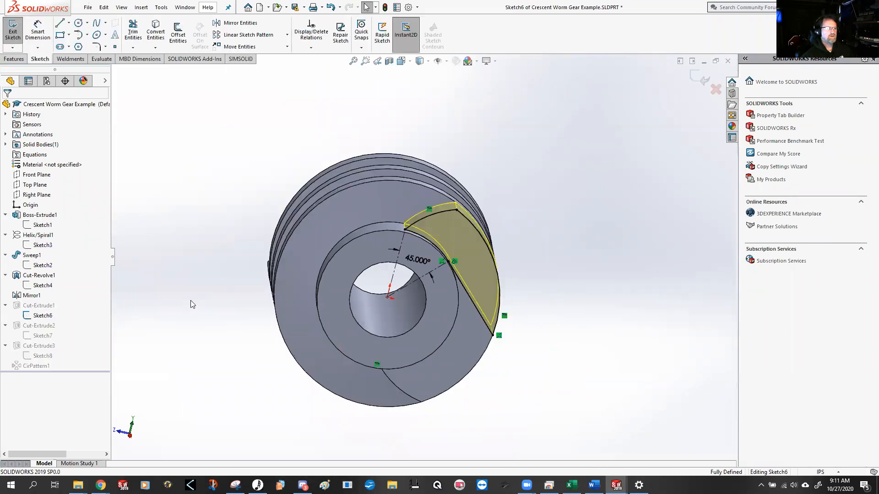
double_click(190, 300)
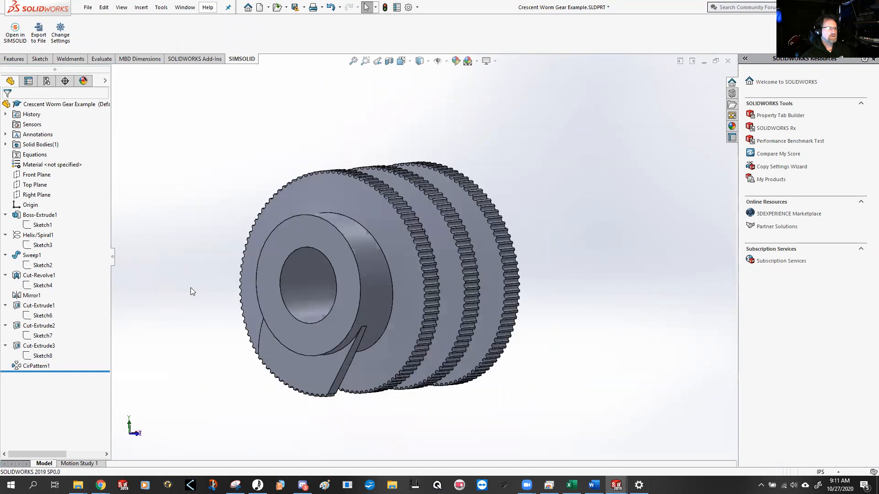
Open Sketch7 of Cut-Extrude2, examine its cut profile at the thread's opposite end, and exit the sketch
double_click(42, 336)
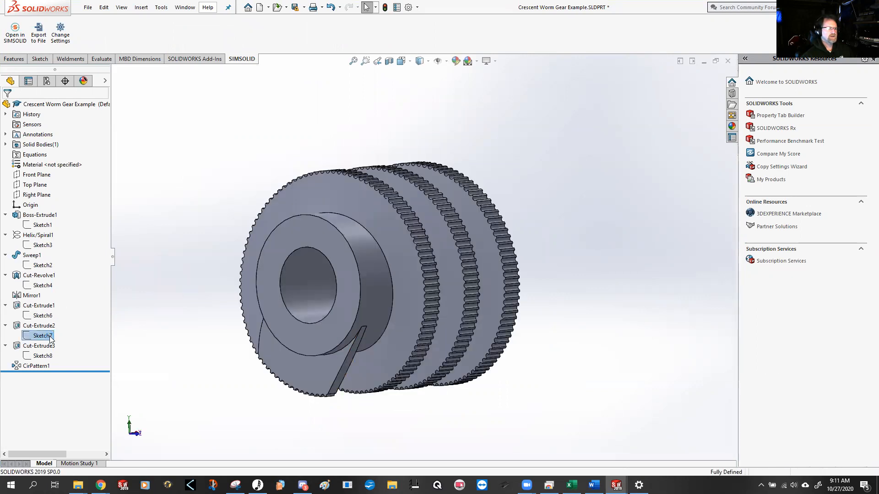
mouse_move(274, 229)
middle_mouse_down()
mouse_move(269, 261)
mouse_move(267, 241)
middle_mouse_up()
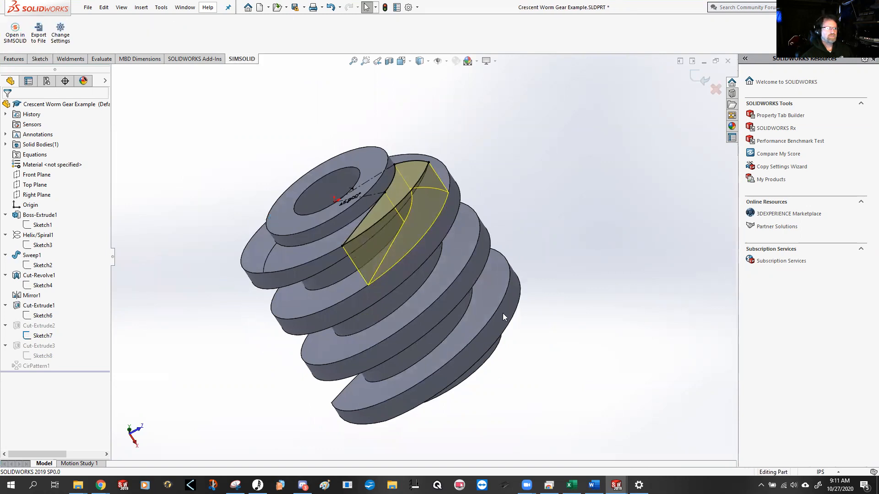
middle_click_drag(557, 381, 386, 373)
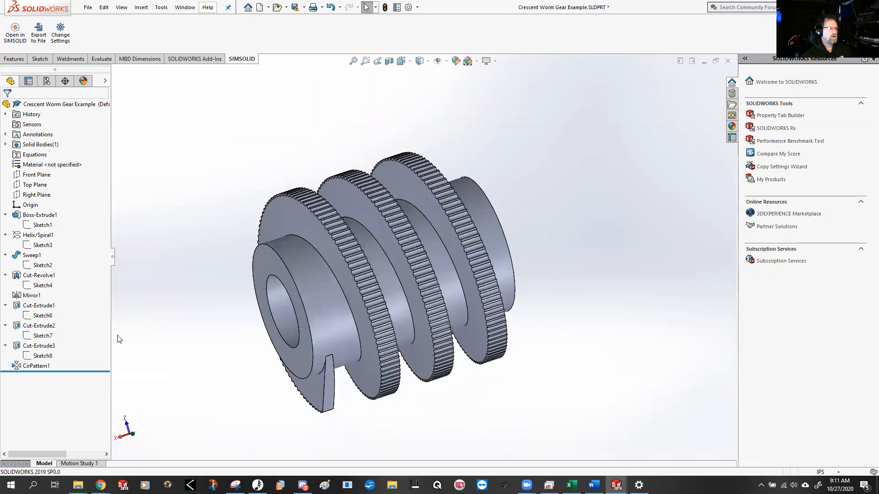
Open Sketch8 of Cut-Extrude3, inspect the small circle that cuts the knurl groove along the threads, and exit the sketch
double_click(47, 356)
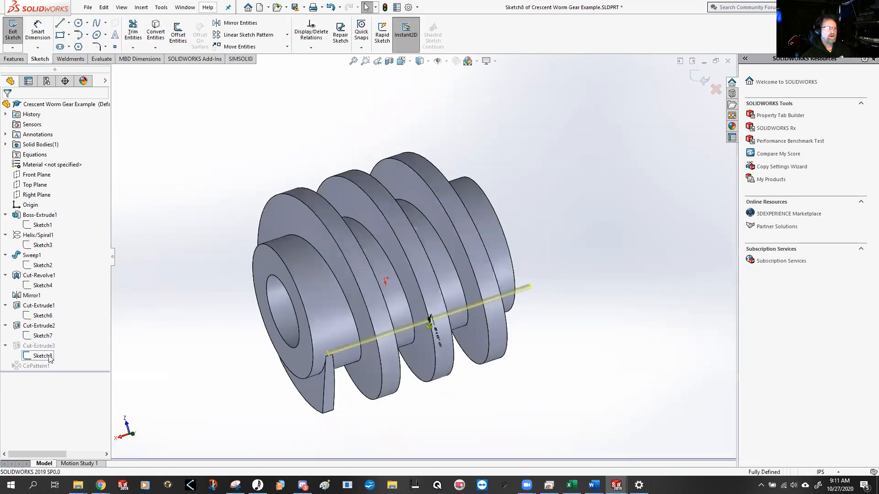
middle_click_drag(369, 441, 503, 395)
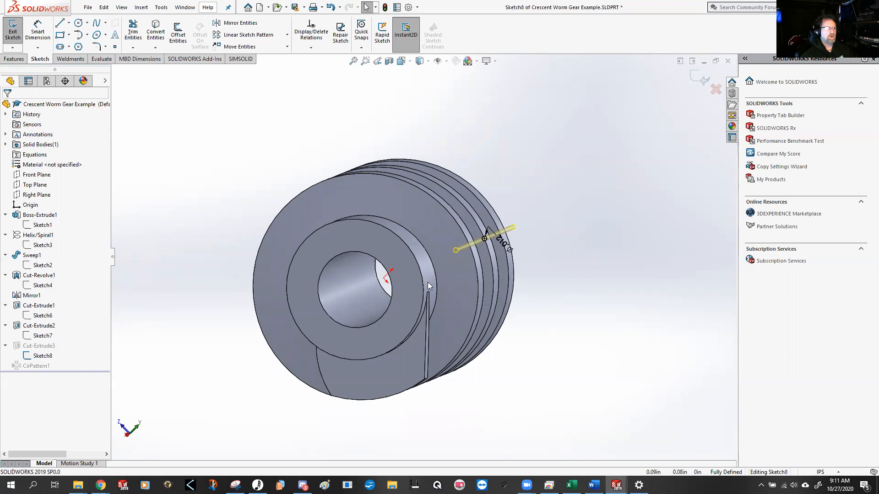
double_click(201, 303)
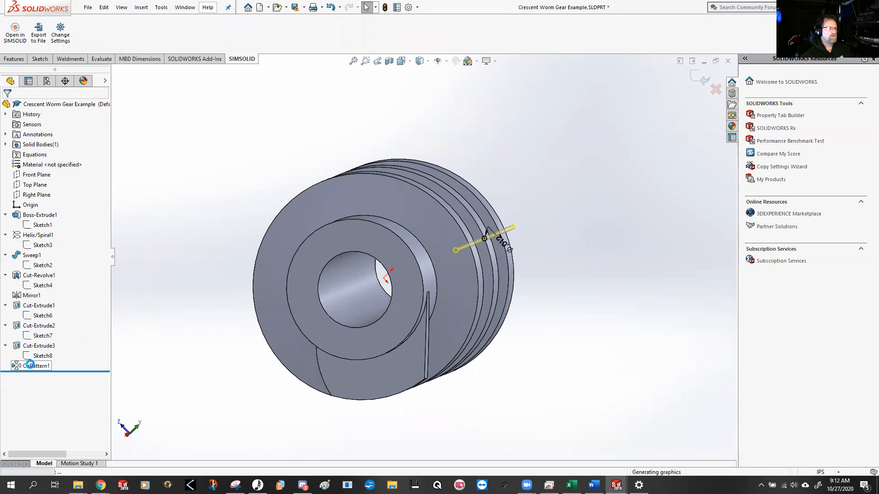
Highlight CirPattern1, inspect its angle and instance count dimensions and the patterned grooves, and clear the selection
left_click(33, 366)
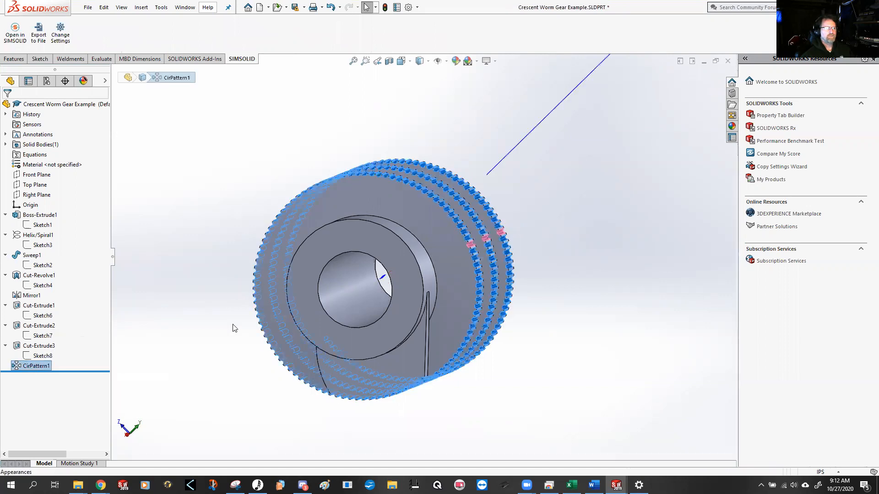
scroll(359, 345, "up", 10)
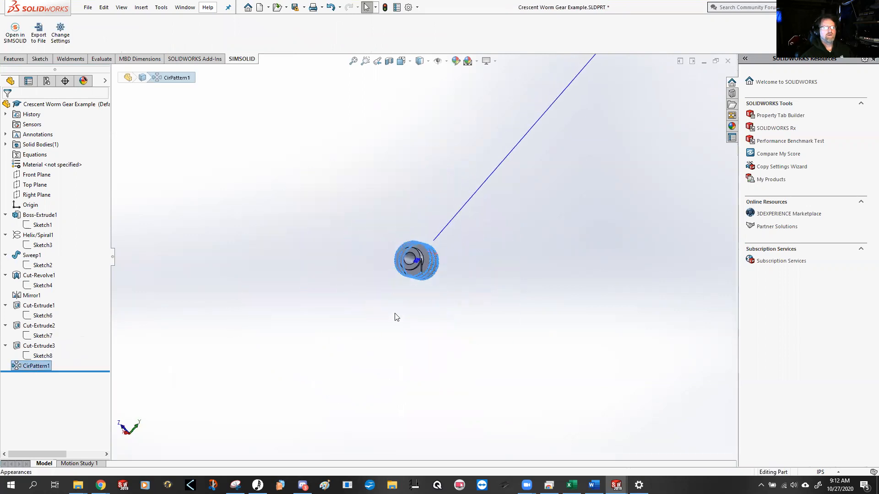
scroll(397, 316, "up", 5)
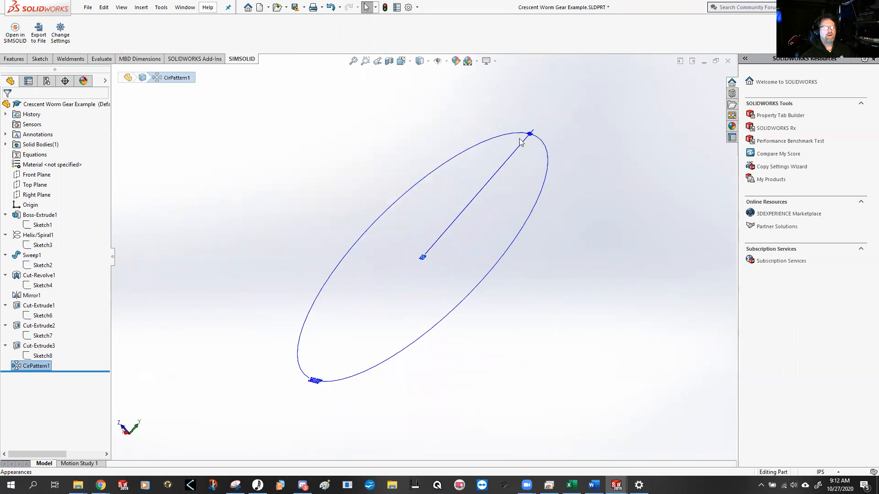
left_click_drag(316, 383, 416, 268)
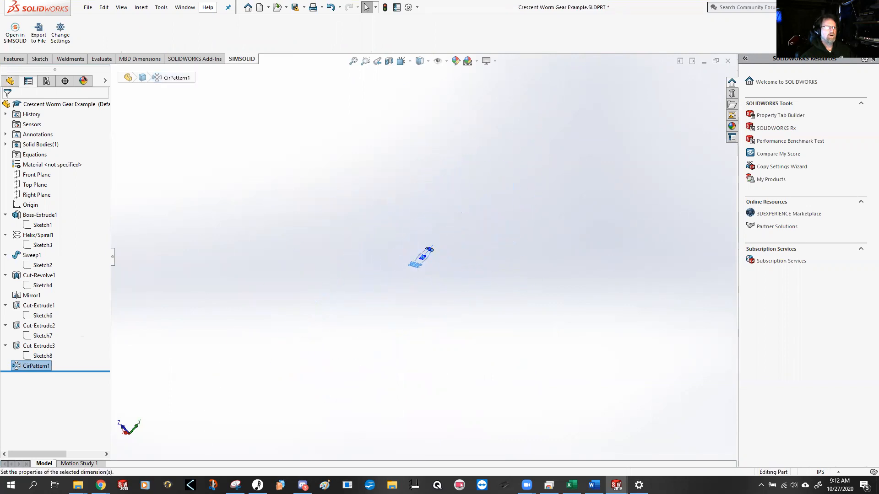
left_click(353, 61)
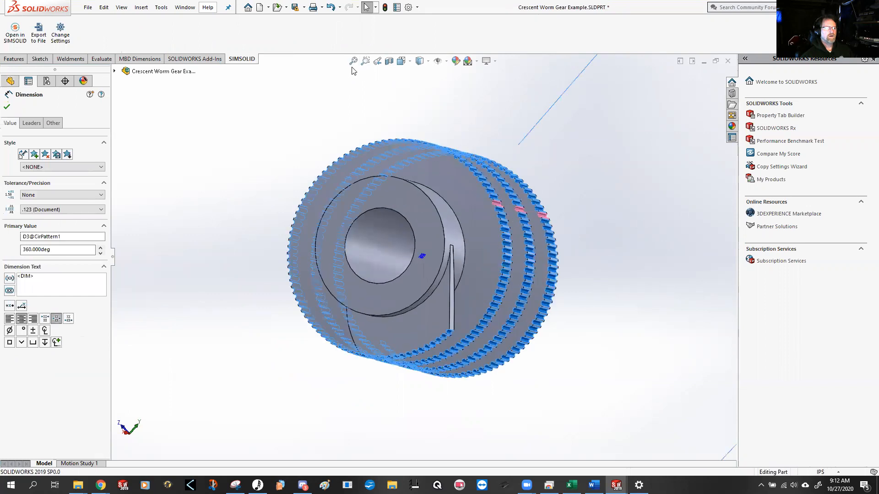
middle_click_drag(573, 302, 517, 253)
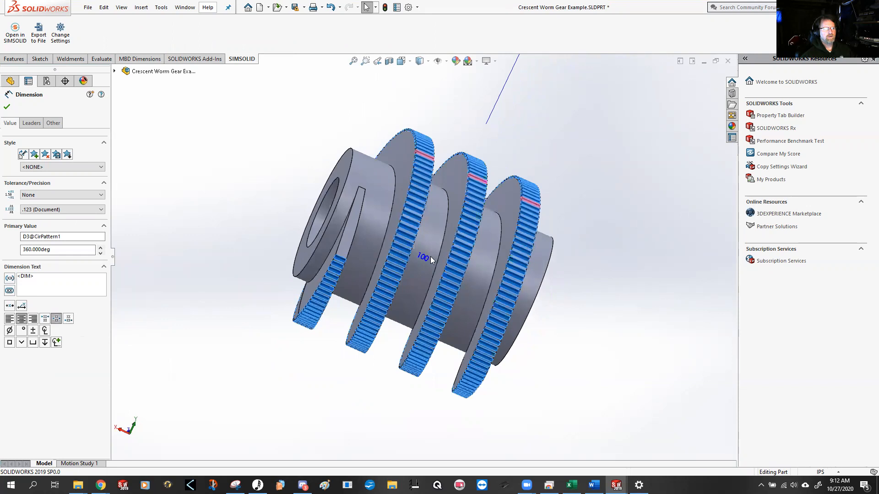
left_click(213, 145)
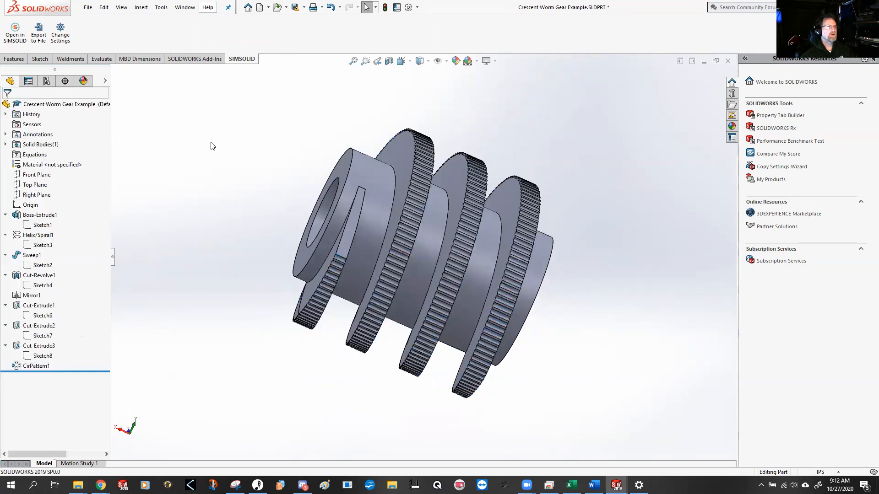
Switch to the Crescent Adjustable Jaw Example part and expand all its extrude and revolve features to reveal their sketches
left_click(184, 7)
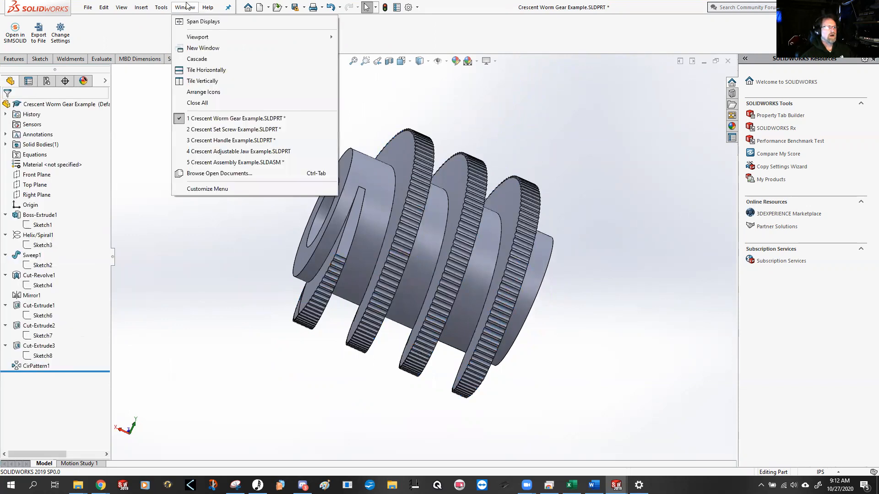
left_click(316, 151)
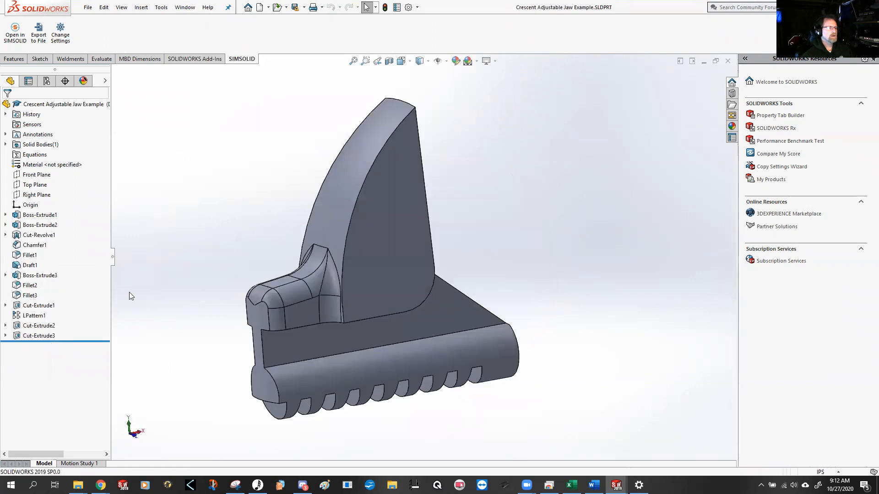
left_click(5, 335)
left_click(5, 325)
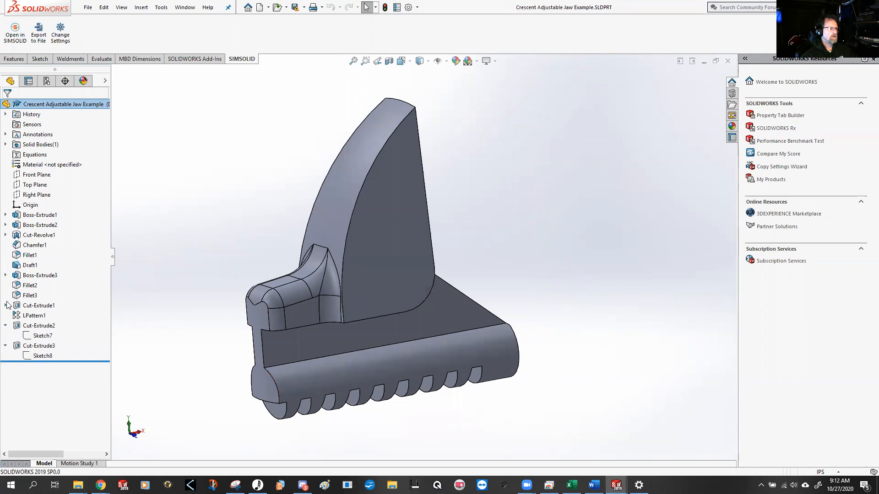
left_click(5, 305)
left_click(5, 275)
left_click(5, 235)
left_click(5, 224)
left_click(5, 214)
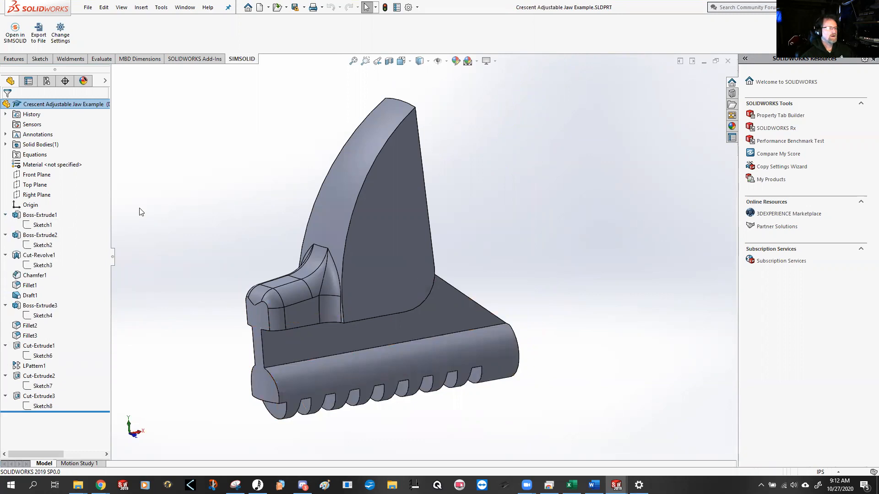
Switch to the Crescent Wrench Jaw document in Google Docs, review its modeling notes, reference drawing and checklist, and return to SOLIDWORKS
key("alt+Tab")
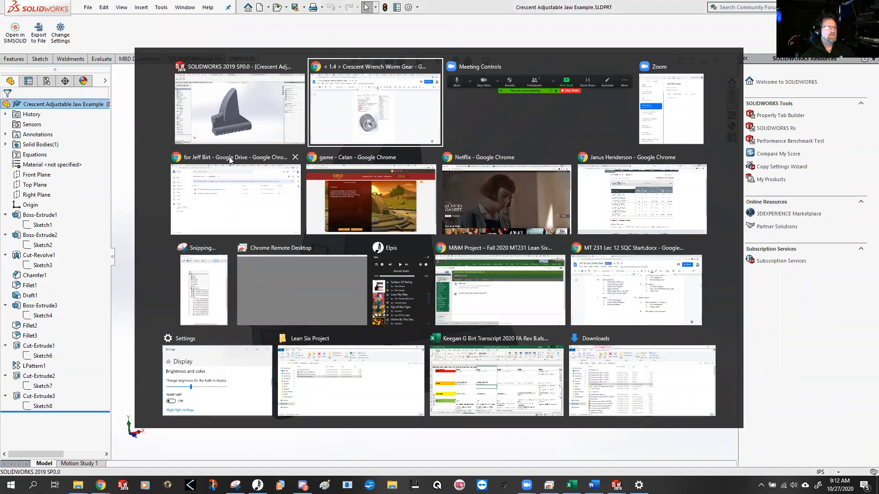
left_click(326, 134)
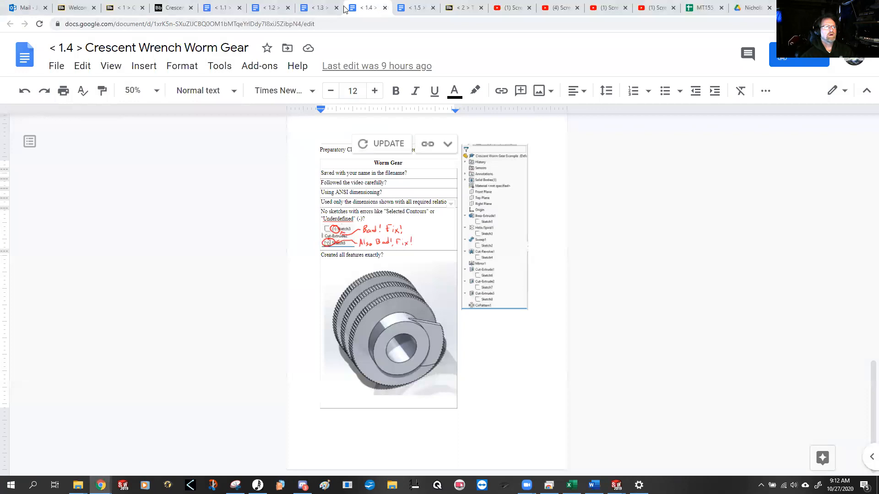
left_click(314, 8)
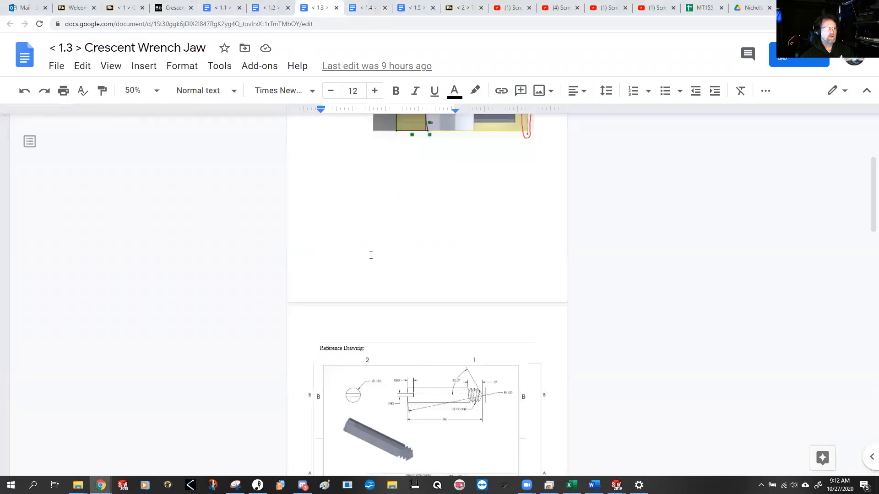
scroll(415, 266, "up", 4)
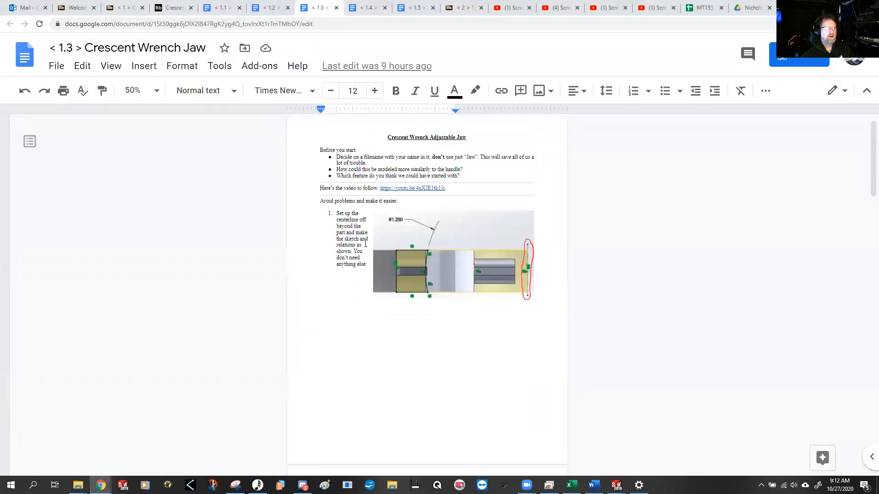
scroll(365, 243, "down", 3)
scroll(365, 243, "up", 3)
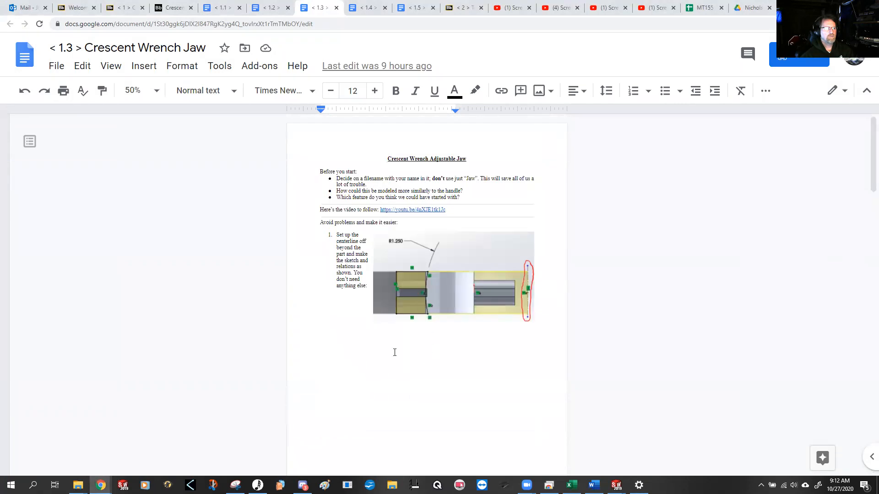
scroll(457, 344, "down", 9)
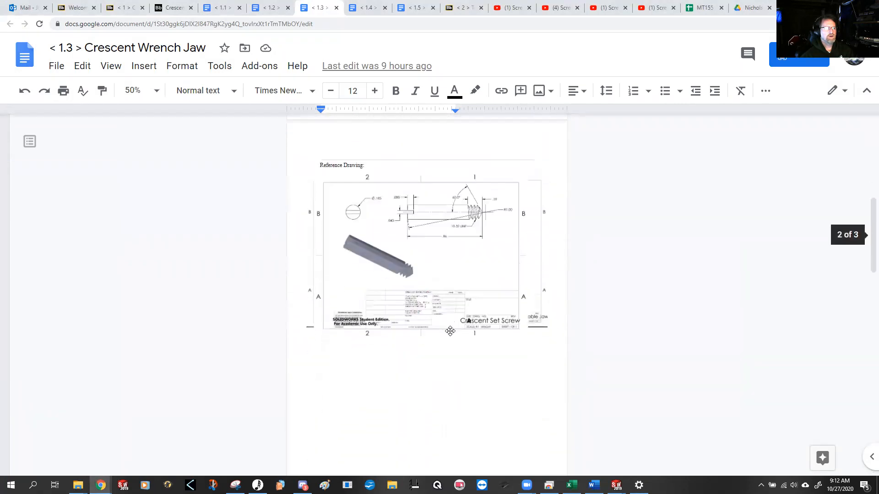
scroll(450, 329, "down", 7)
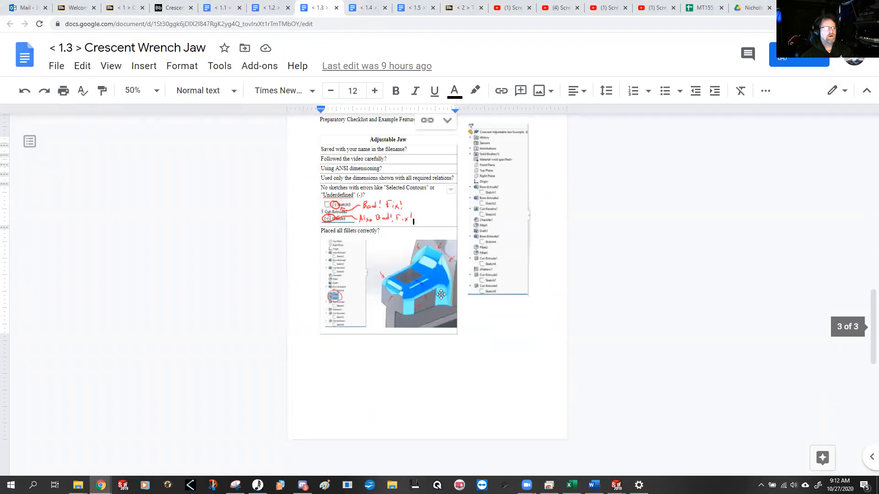
scroll(500, 255, "up", 1)
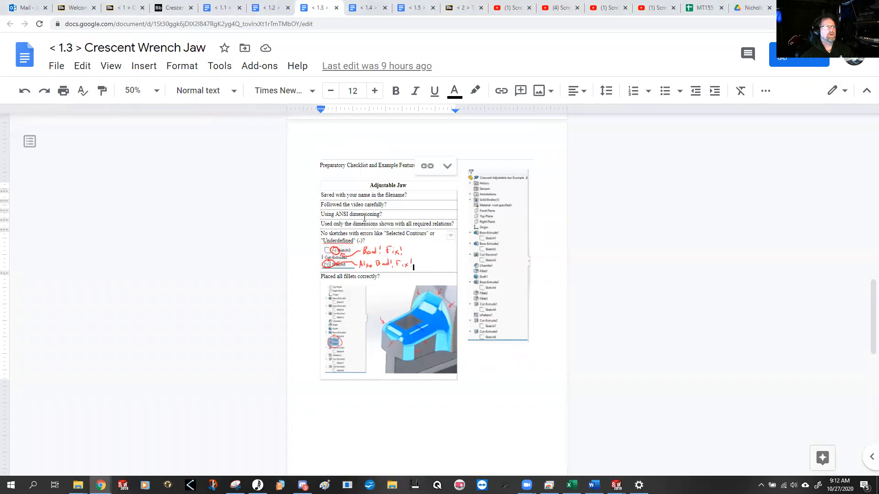
key("alt+Tab")
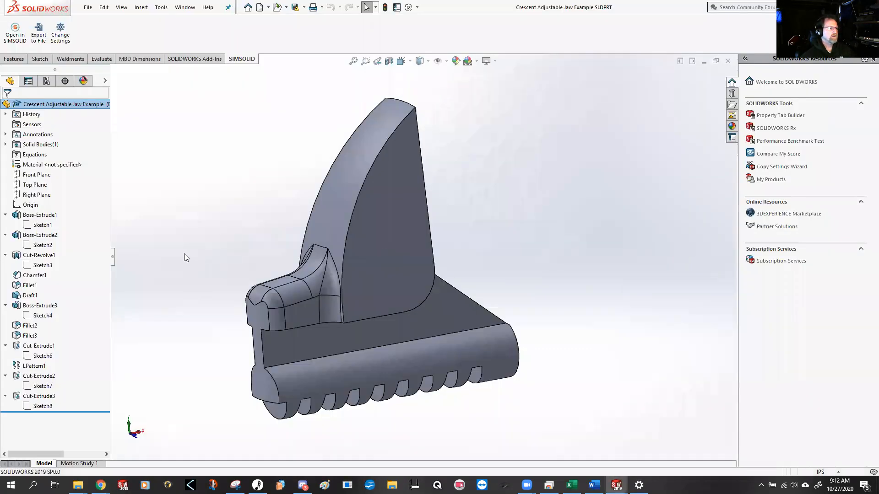
Open Sketch1 of Boss-Extrude1, examine the circle-and-web profile face-on with its dimensions, and exit the sketch
double_click(35, 227)
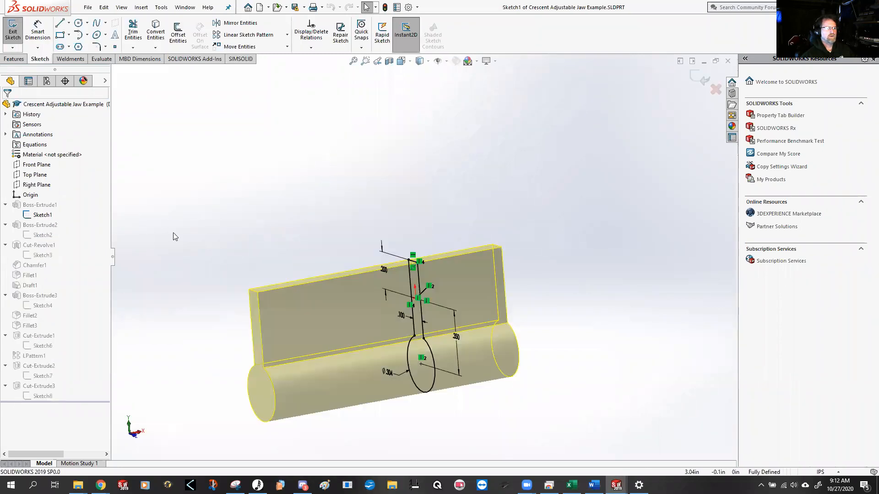
scroll(235, 261, "up", 4)
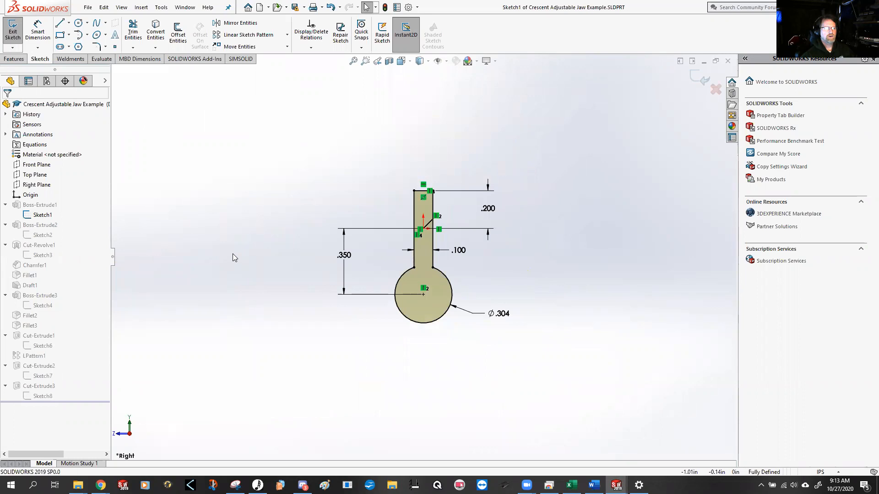
double_click(233, 251)
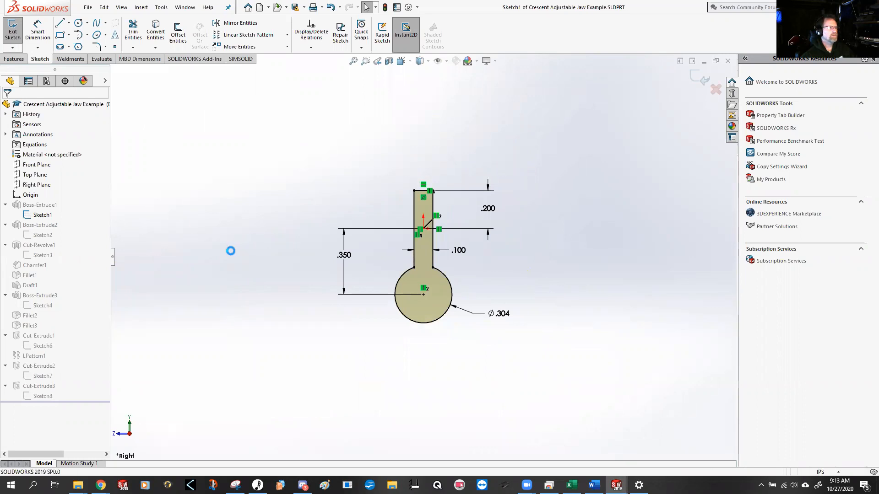
Open Sketch2 of Boss-Extrude2, inspect the curved jaw profile and its dimensions in full, and exit the sketch
double_click(39, 246)
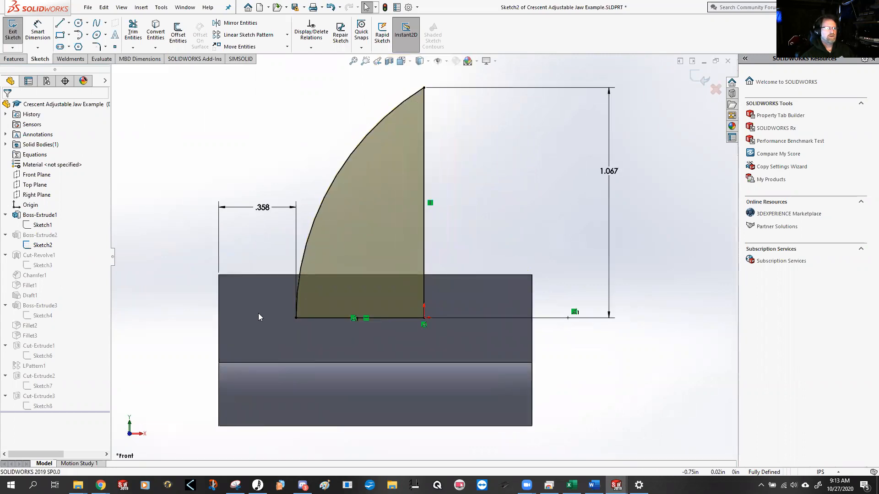
key("f")
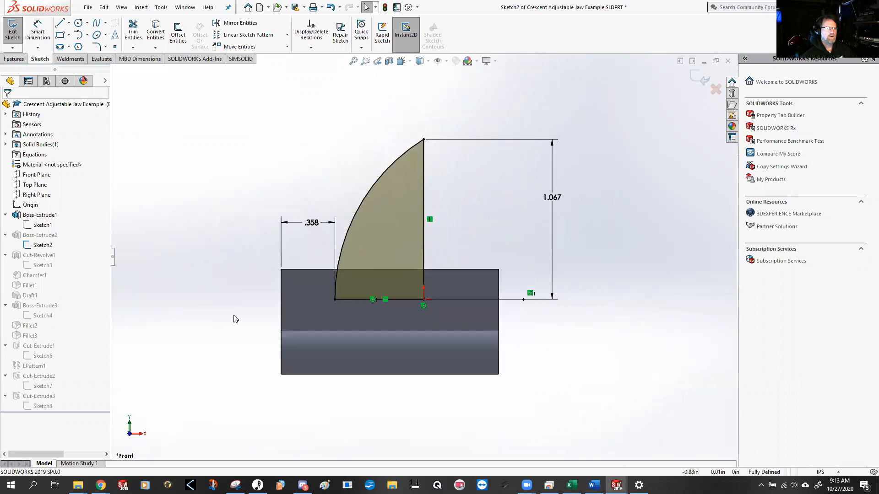
double_click(185, 196)
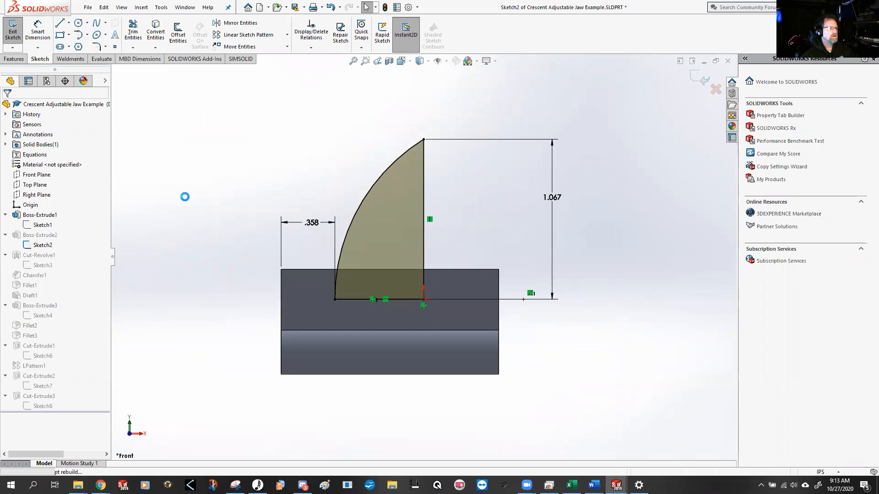
Open Sketch3 of Cut-Revolve1, examine the revolved cut and its offset centerline in 3D, and exit the sketch
double_click(44, 269)
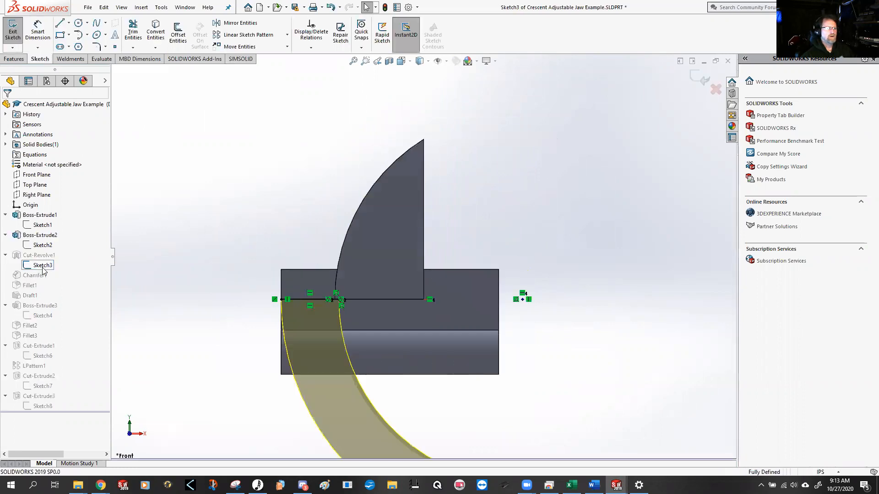
key("f")
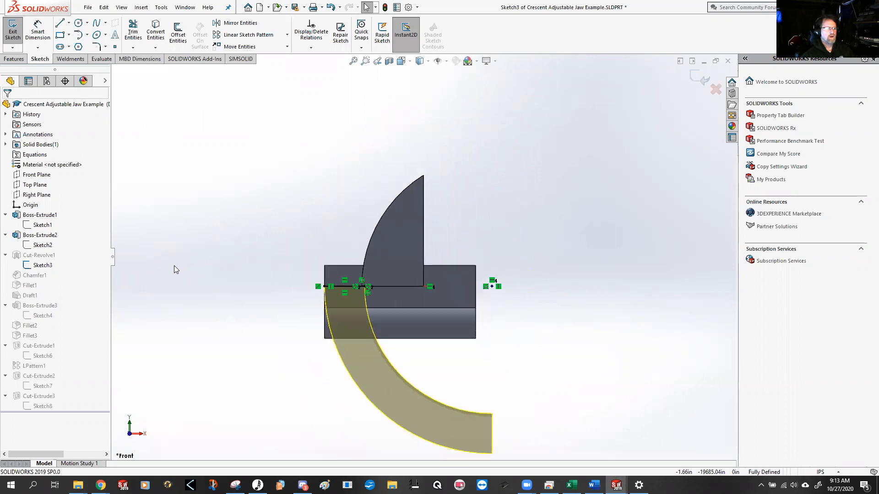
middle_click_drag(176, 267, 212, 299)
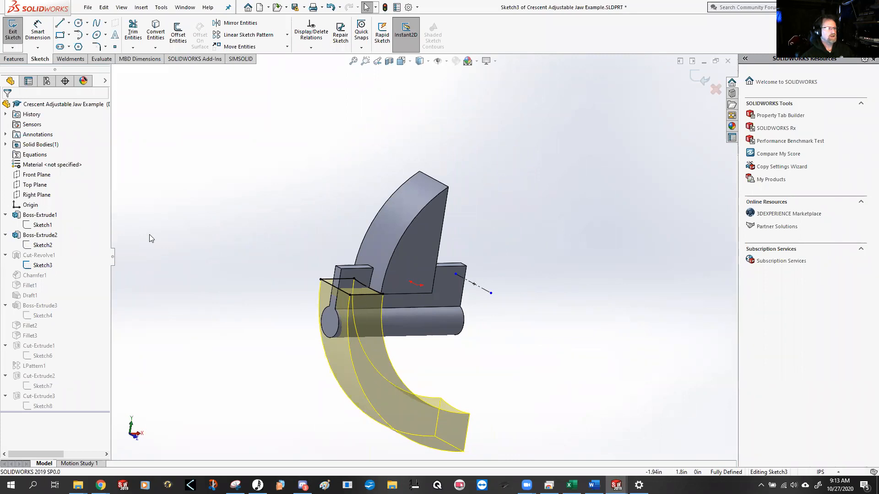
double_click(182, 204)
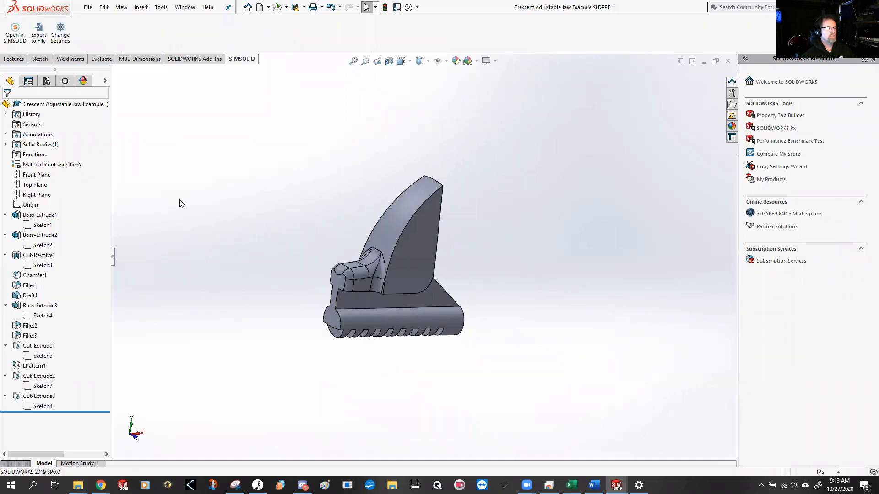
Highlight Chamfer1, inspect its two distances at the sloped end of the jaw base, and clear the selection
left_click(35, 275)
middle_click_drag(280, 273, 219, 260)
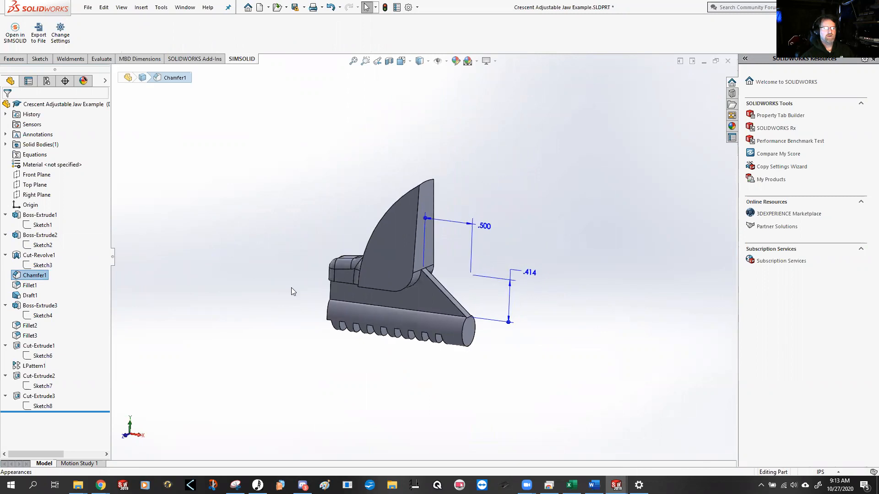
left_click(235, 225)
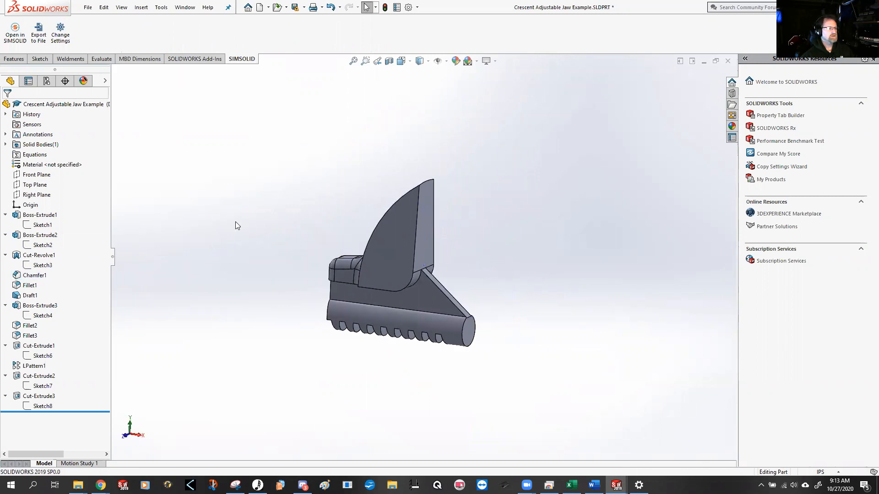
Highlight Fillet1 and Draft1 in turn, examine their faces on the jaw from several angles, and clear the selection
left_click(39, 285)
middle_click_drag(212, 296, 296, 301)
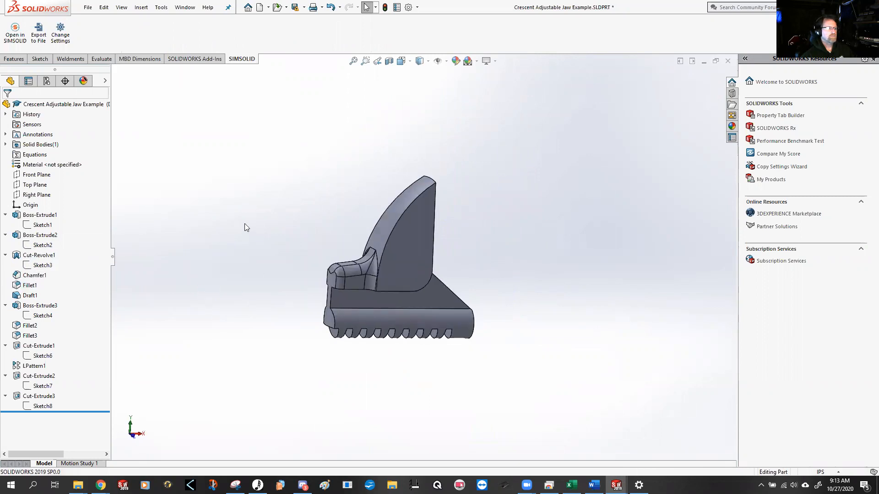
left_click(30, 295)
middle_click_drag(295, 288, 374, 305)
left_click(185, 257)
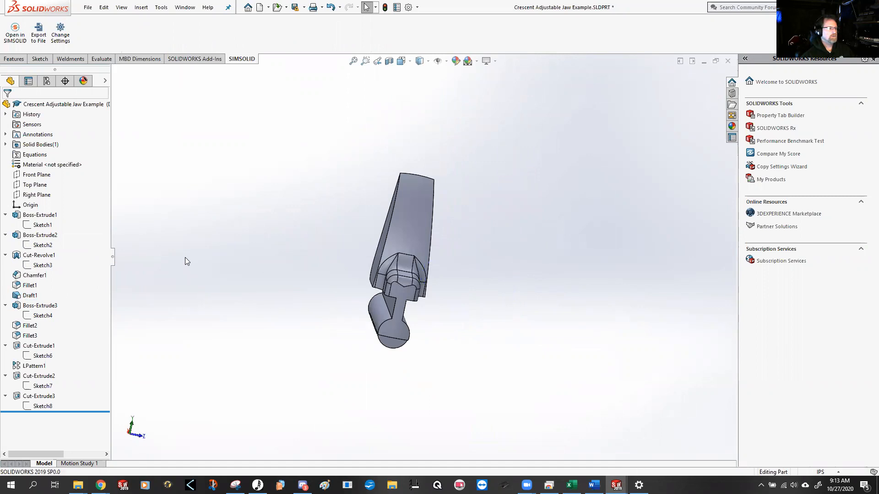
Open Sketch4 of Boss-Extrude3, inspect the block profile behind the jaw up close, and exit the sketch
double_click(45, 315)
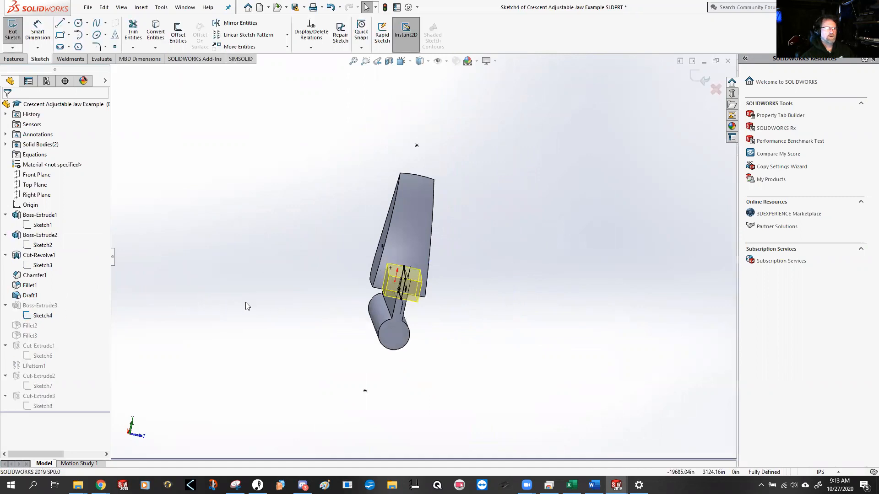
middle_click_drag(375, 315, 370, 268)
scroll(370, 269, "down", 5)
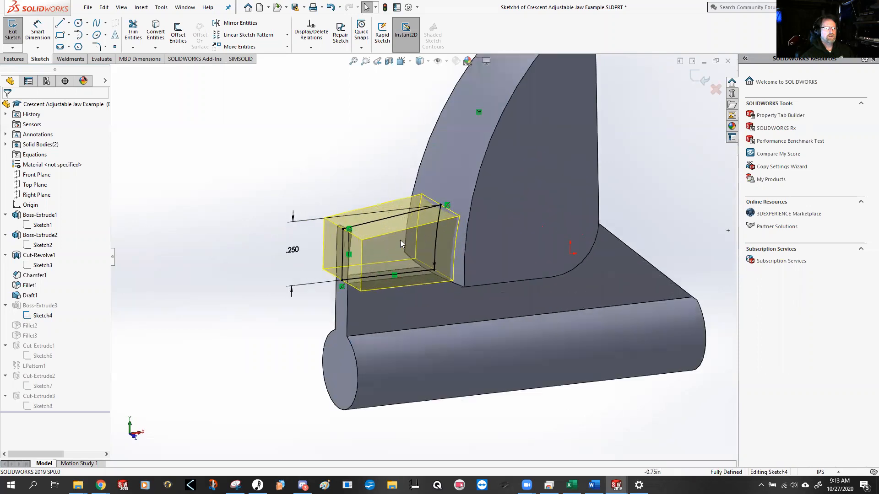
double_click(197, 161)
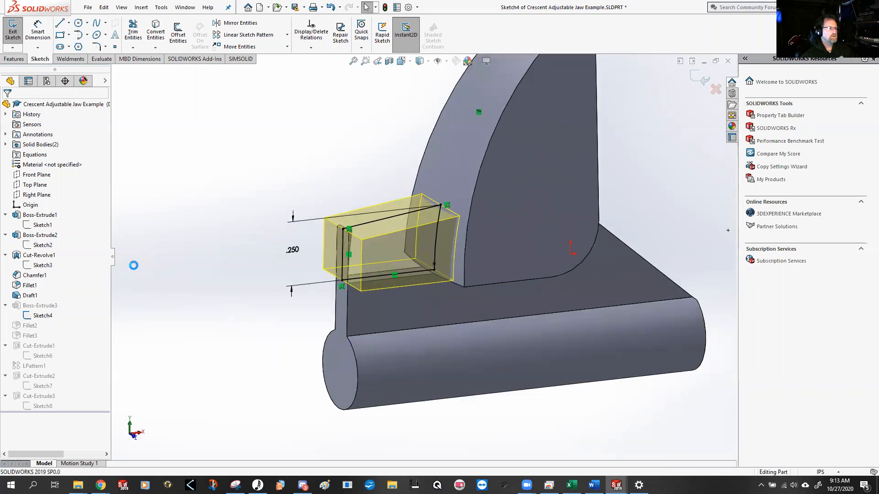
Highlight Fillet2 and Fillet3 in turn, check which edges of the block behind the jaw they round, and clear the selection
left_click(29, 326)
left_click(30, 335)
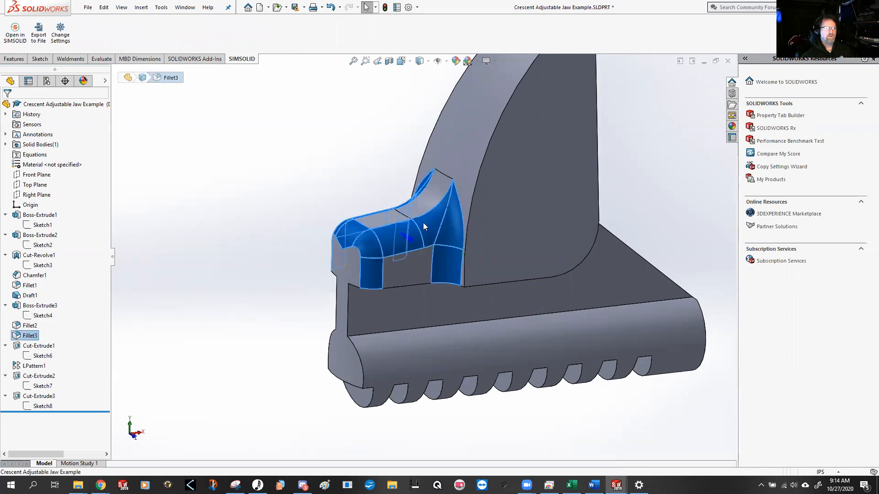
left_click(197, 274)
Open Sketch6 of Cut-Extrude1, examine the tapered tooth-gap profile and its dimensions face-on, and exit the sketch with a rebuild
left_click(35, 357)
double_click(36, 358)
scroll(210, 354, "up", 4)
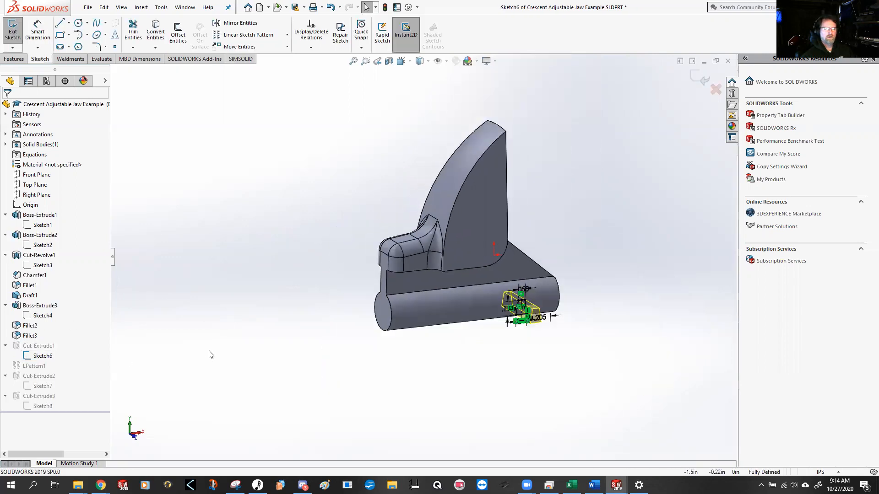
key("ctrl+8")
scroll(372, 391, "down", 3)
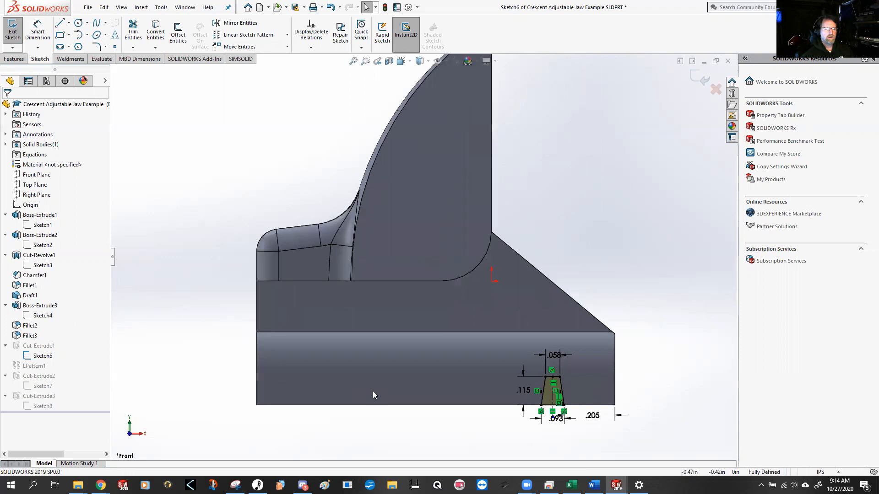
scroll(372, 391, "up", 2)
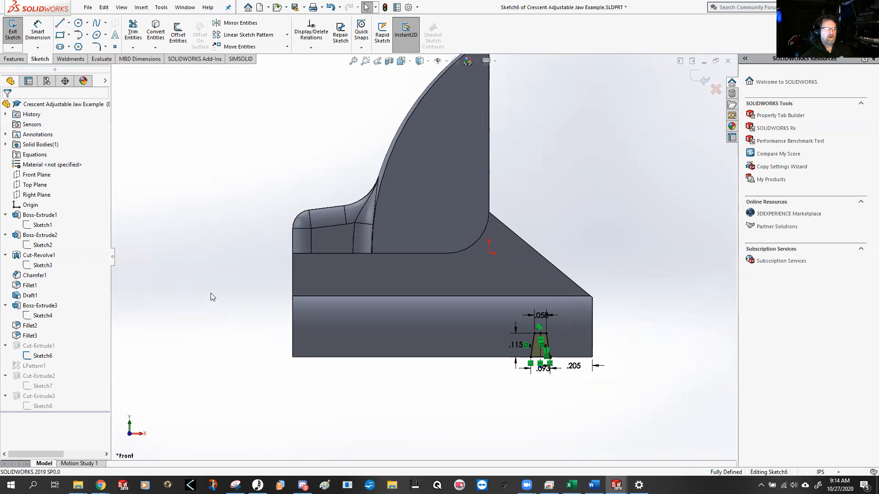
key("ctrl+b")
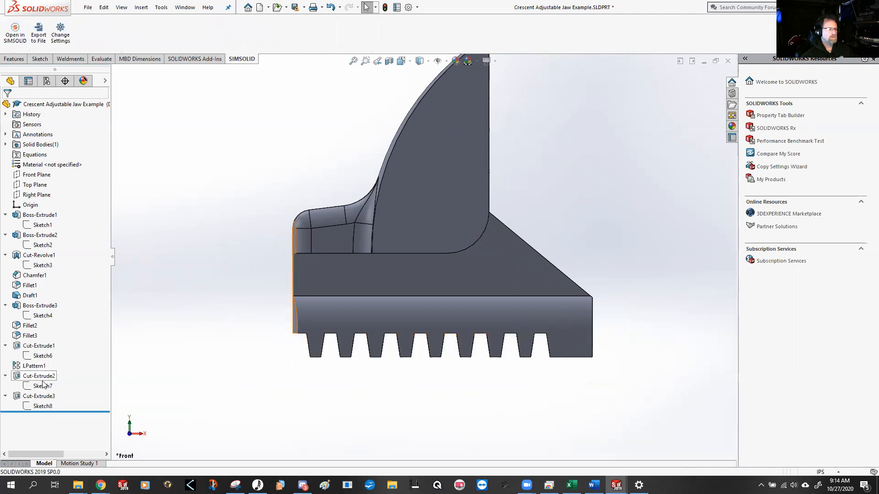
Highlight LPattern1 and Sketch7 of Cut-Extrude2 in turn, examine the tooth gaps along the jaw's base from an angle, and clear the selection
left_click(29, 366)
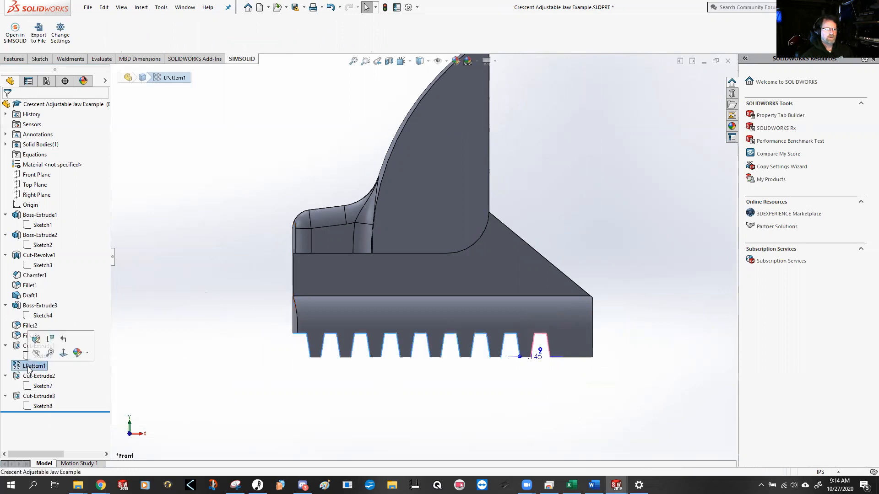
mouse_move(230, 377)
middle_mouse_down()
mouse_move(255, 338)
mouse_move(234, 361)
middle_mouse_up()
left_click(167, 316)
left_click(43, 386)
middle_click_drag(197, 356, 244, 423)
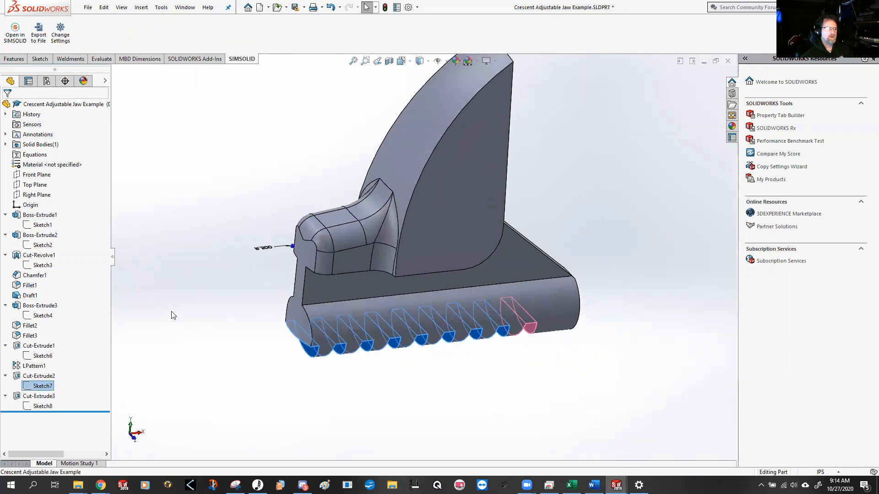
left_click(159, 350)
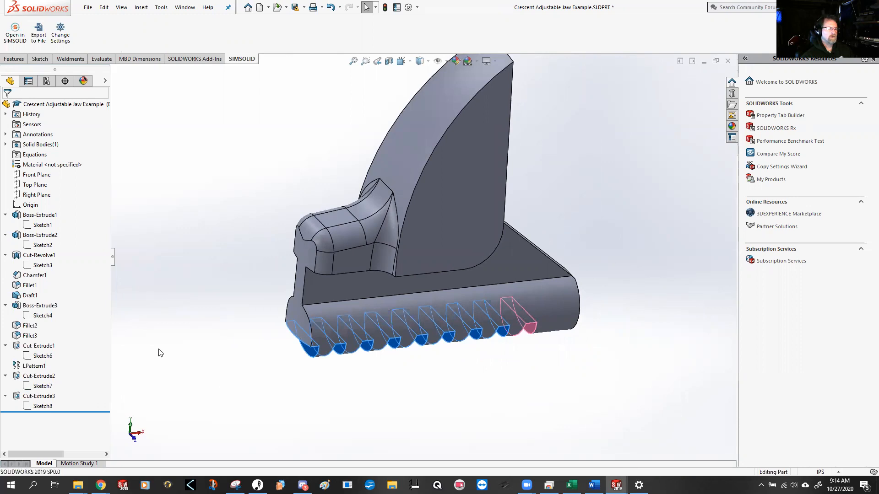
Open Sketch8 of Cut-Extrude3 to check its location at the end of the toothed base, exit it, and inspect the whole jaw from both sides
double_click(43, 407)
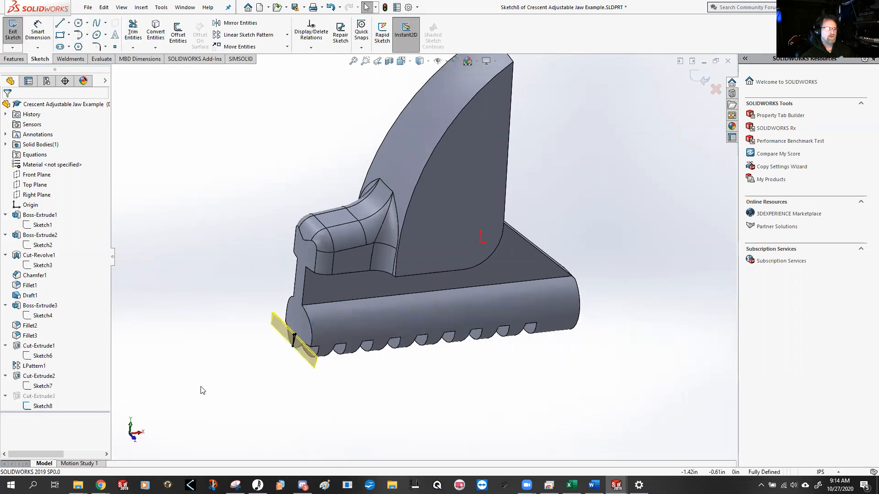
scroll(376, 222, "up", 4)
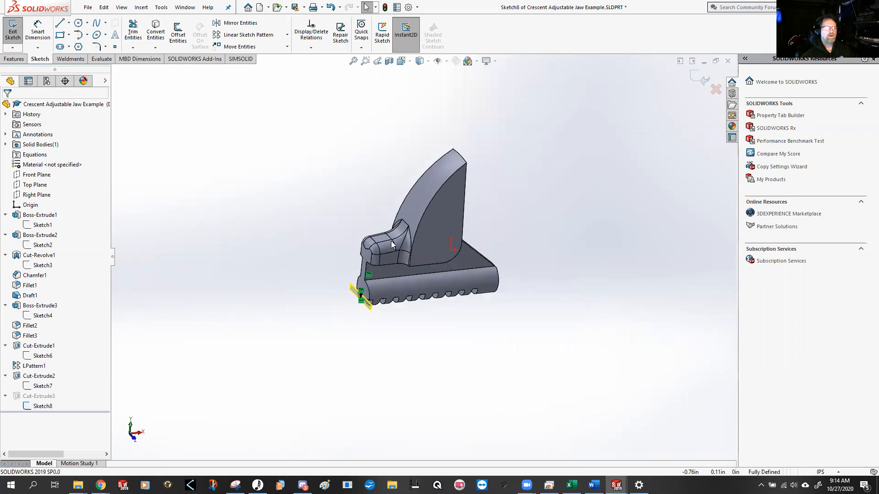
scroll(412, 203, "down", 2)
double_click(347, 173)
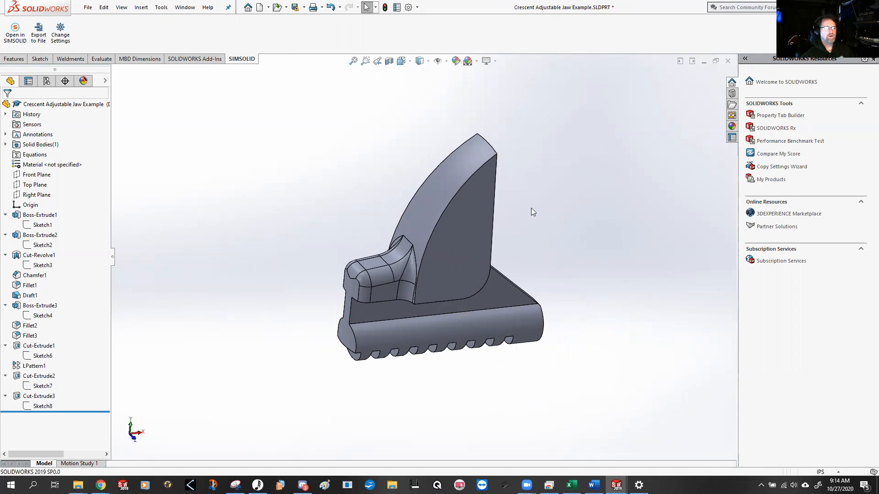
scroll(531, 207, "down", 1)
scroll(531, 207, "up", 1)
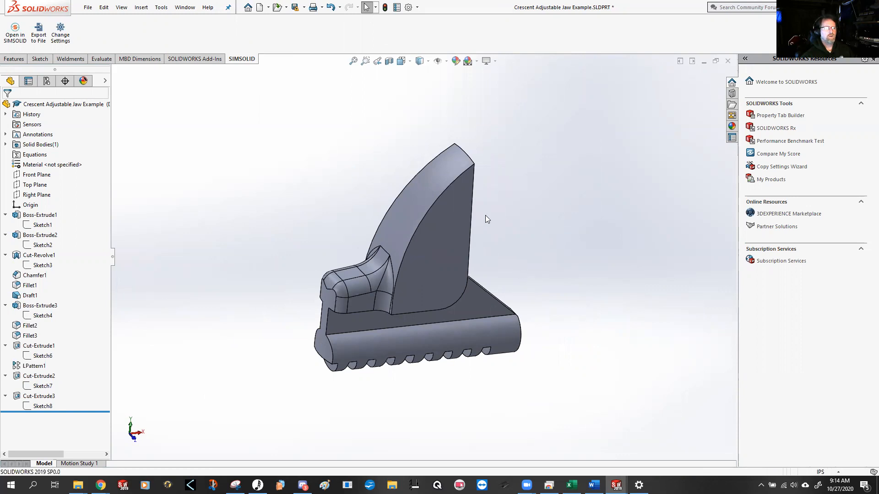
middle_click_drag(536, 205, 479, 192)
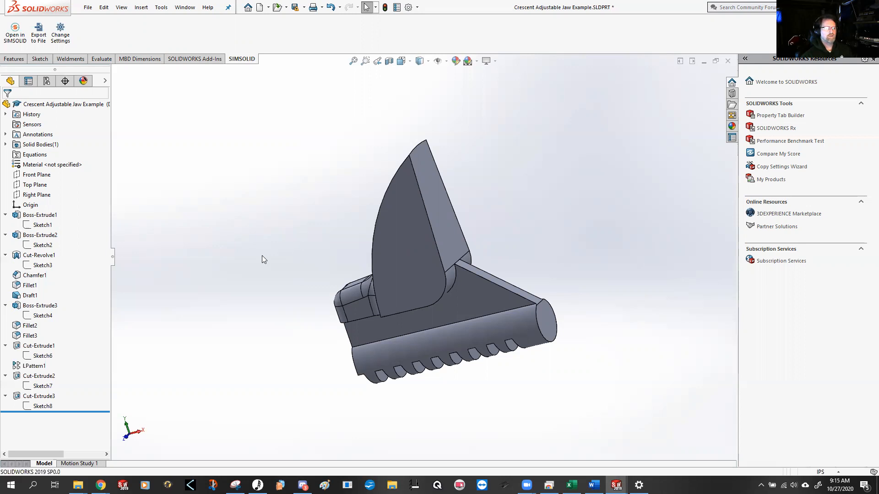
middle_click_drag(263, 259, 545, 237)
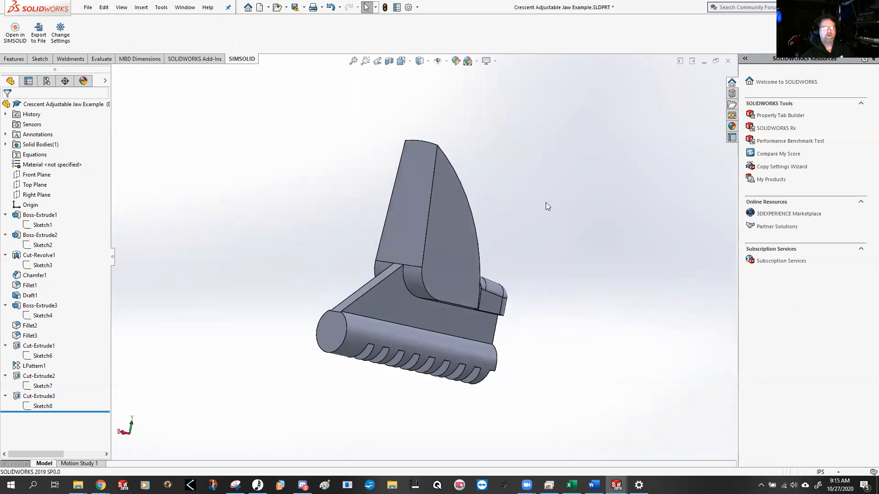